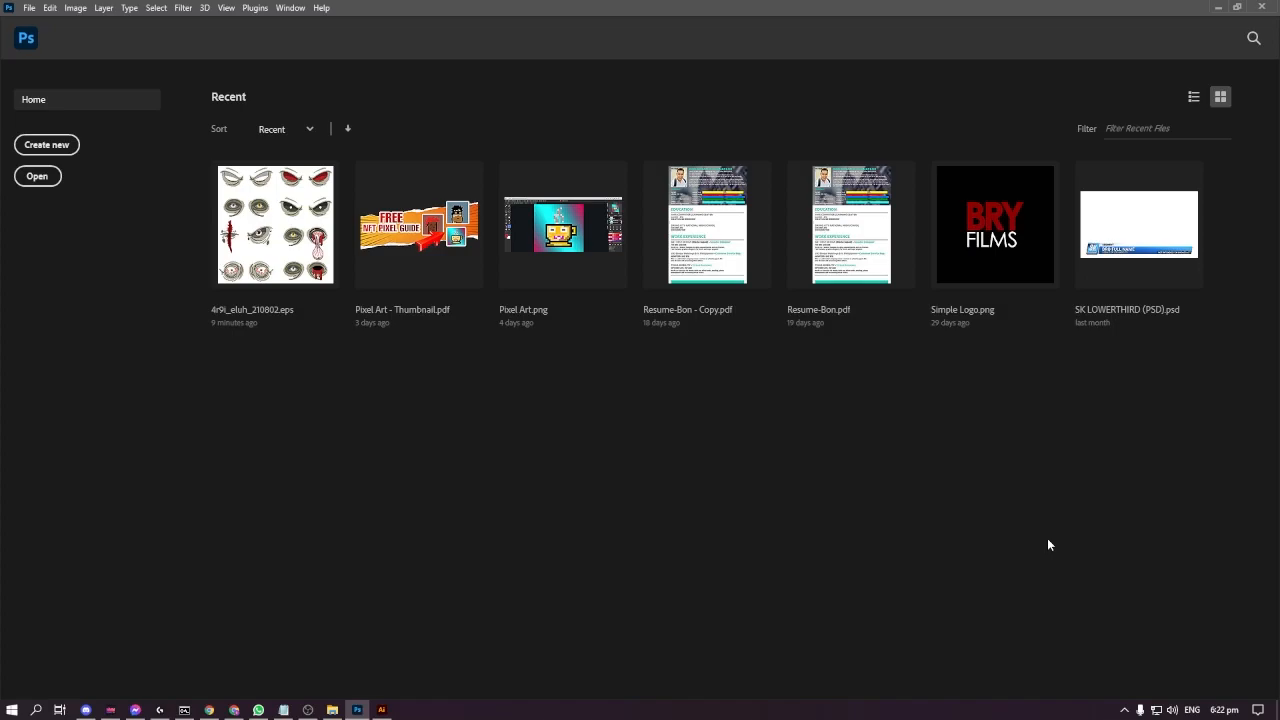
- Create a new 500 x 500 px RGB document at 72 pixels/inch with a white background
click(55, 148)
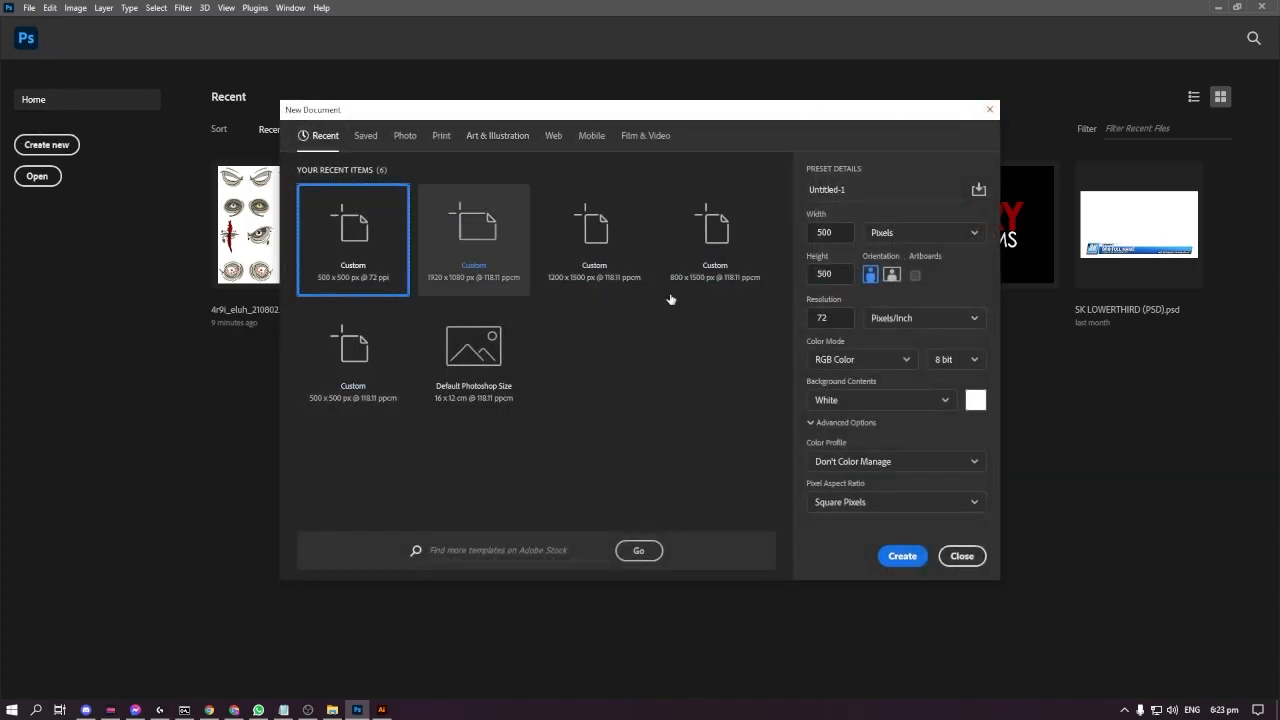
click(841, 233)
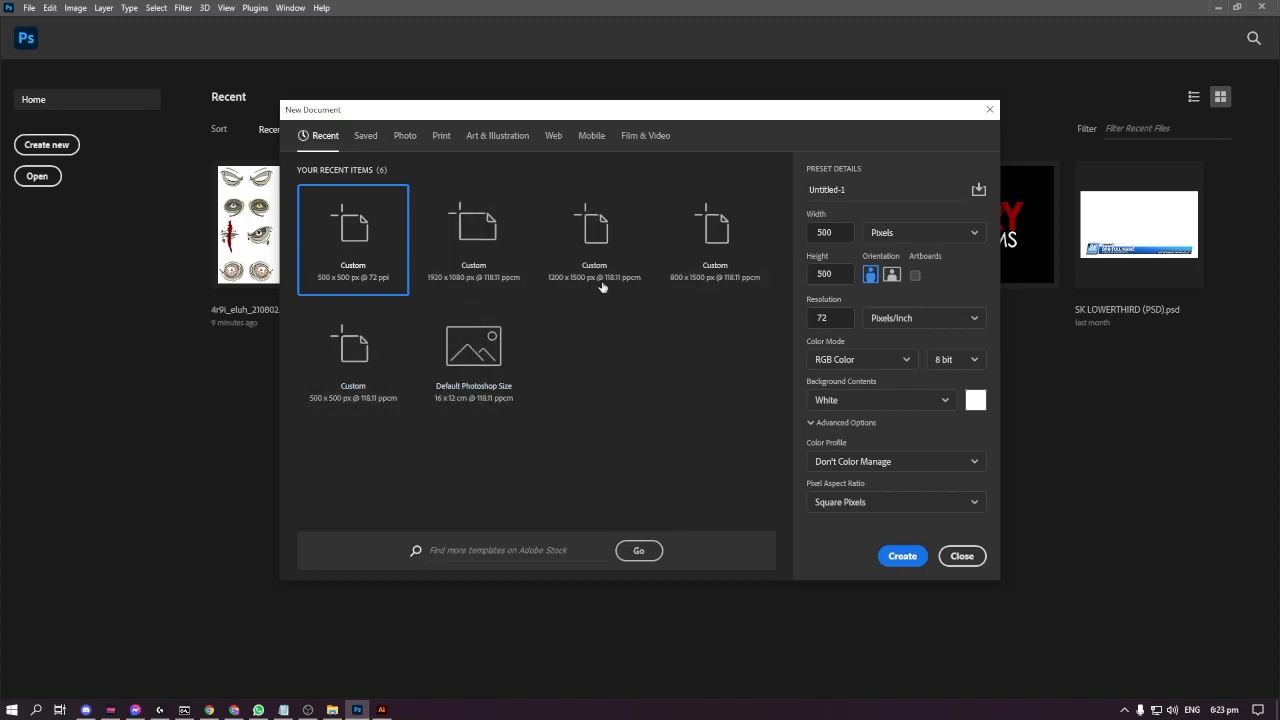
click(903, 556)
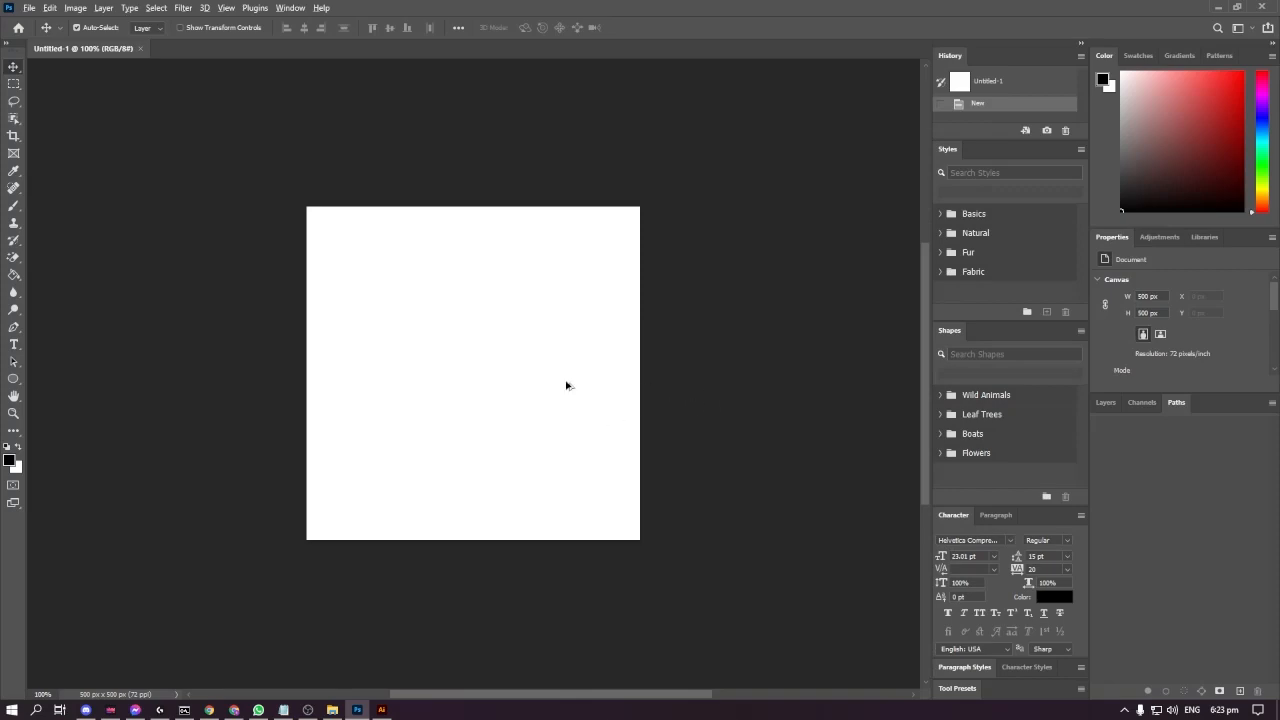
- Switch to the browser and look over the open Freepik pages for creepy zombie eyes, cartoon mouth and cartoon face
key(alt+Tab)
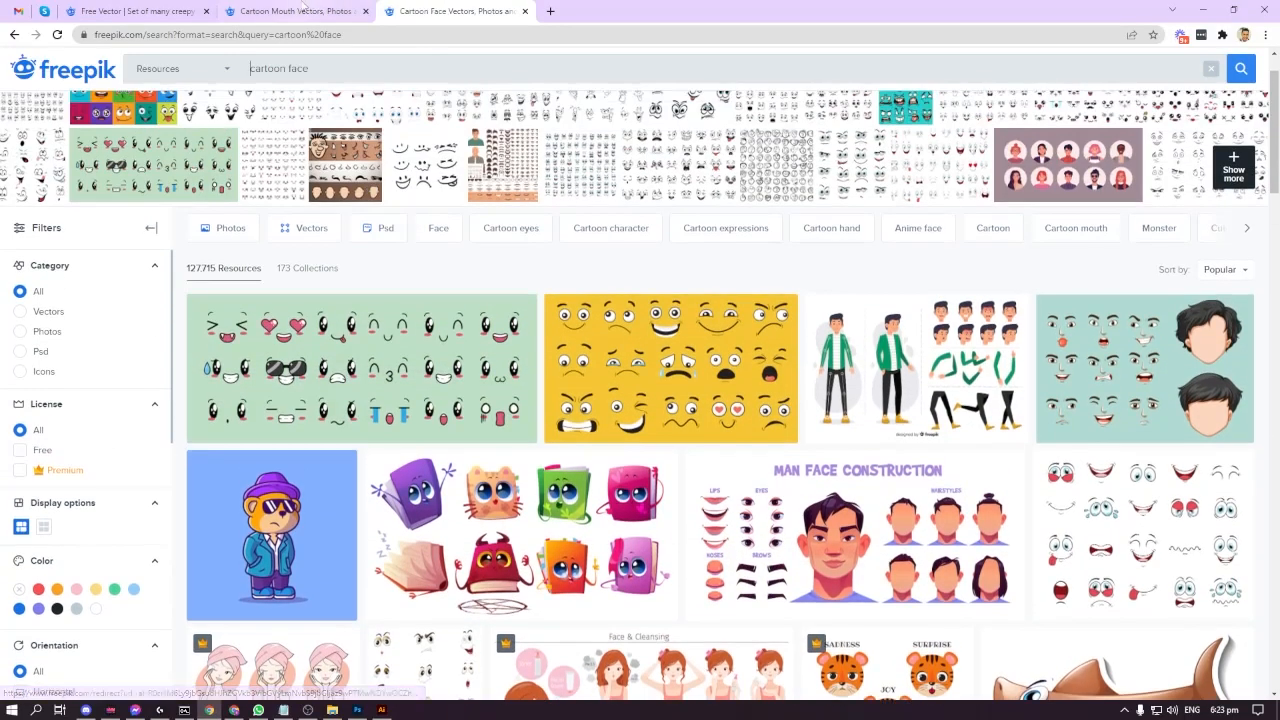
click(300, 11)
click(132, 11)
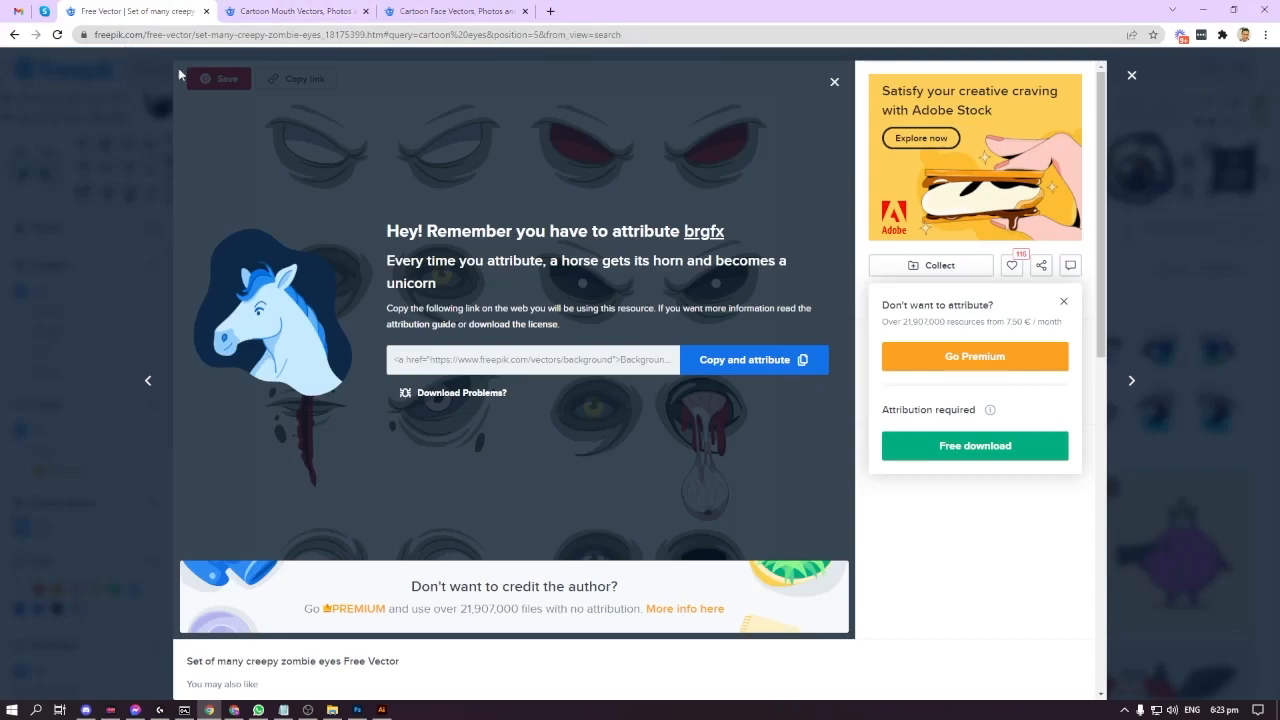
click(426, 11)
click(285, 9)
click(432, 11)
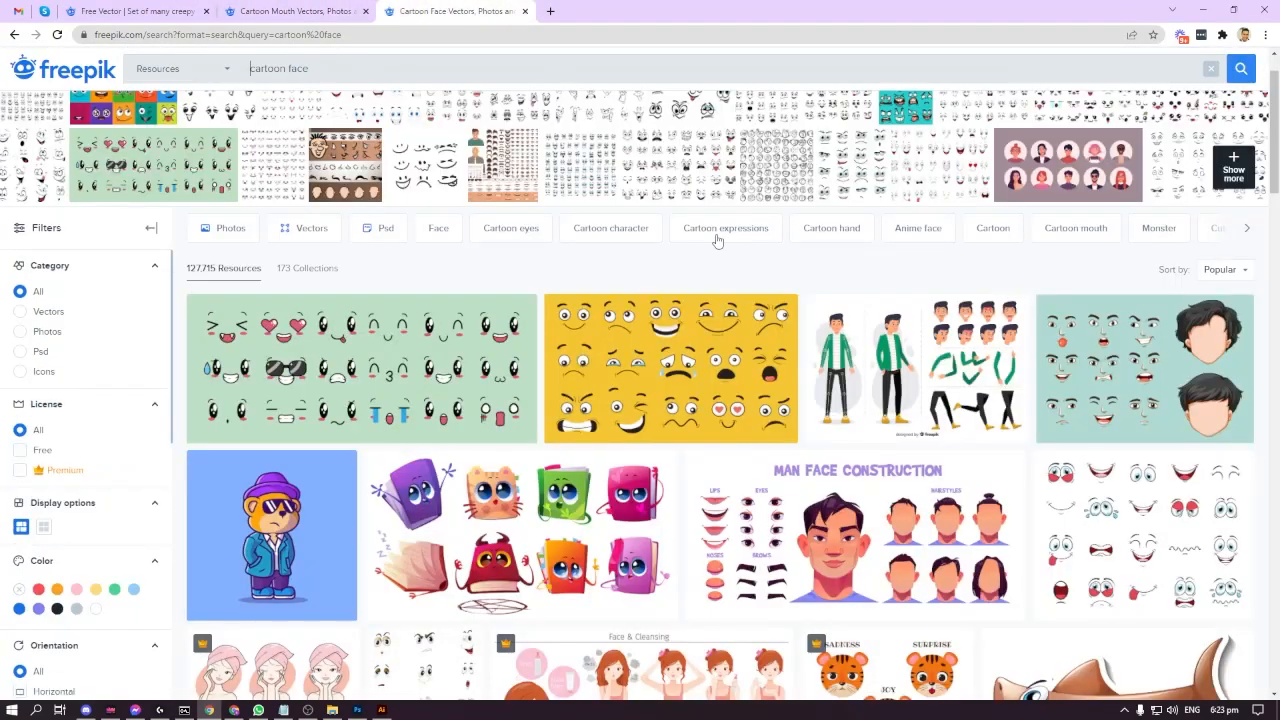
- Browse the Freepik "cartoon face" results for suitable face and expression vectors
scroll(732, 417, down, 5)
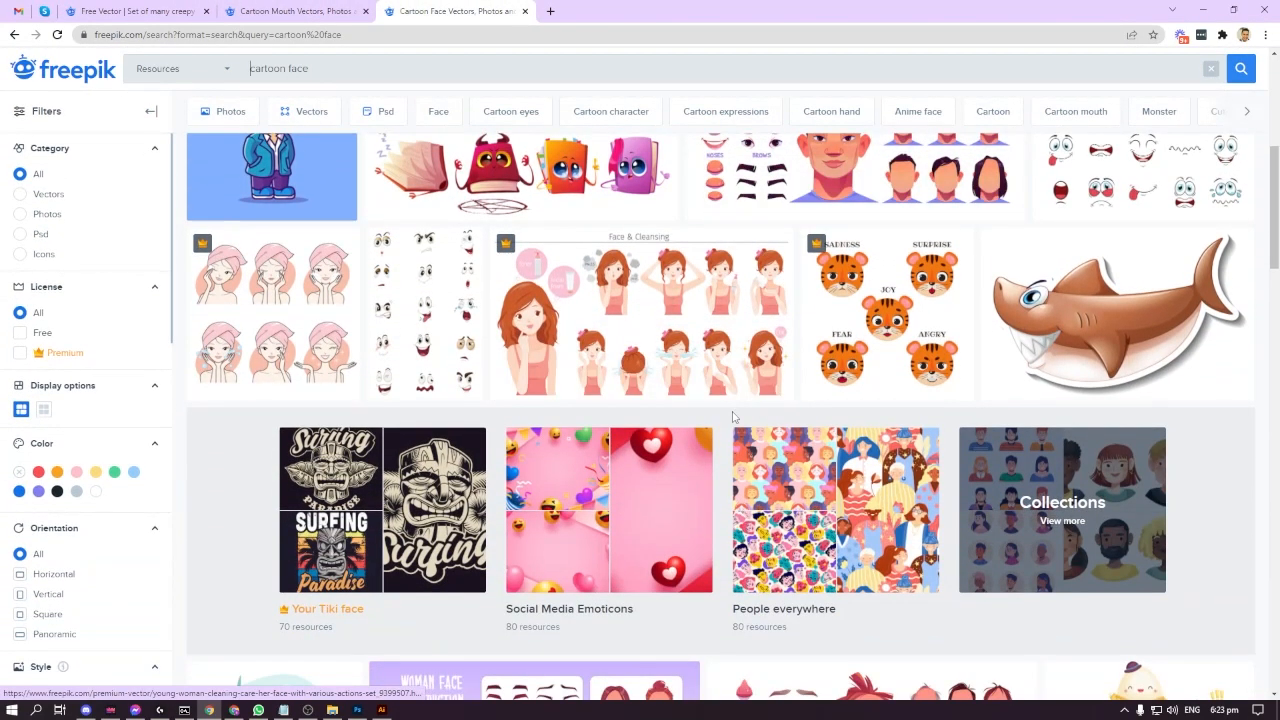
scroll(732, 417, down, 3)
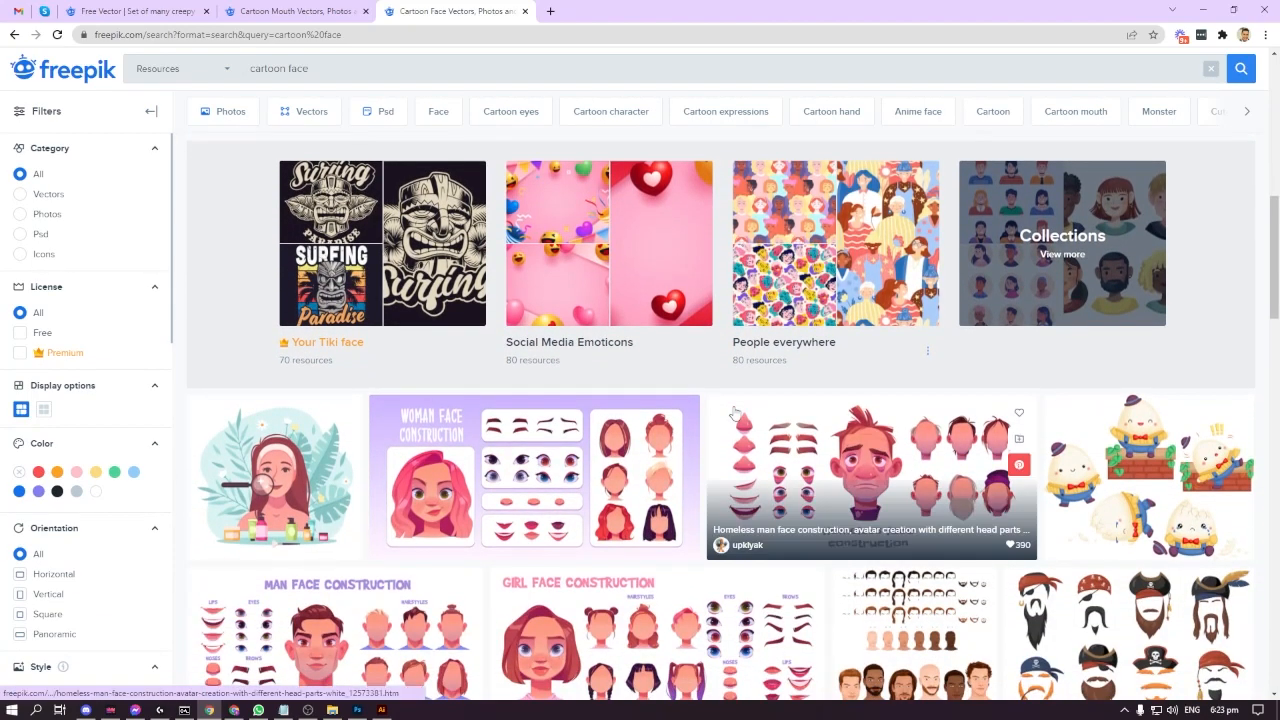
scroll(733, 411, down, 2)
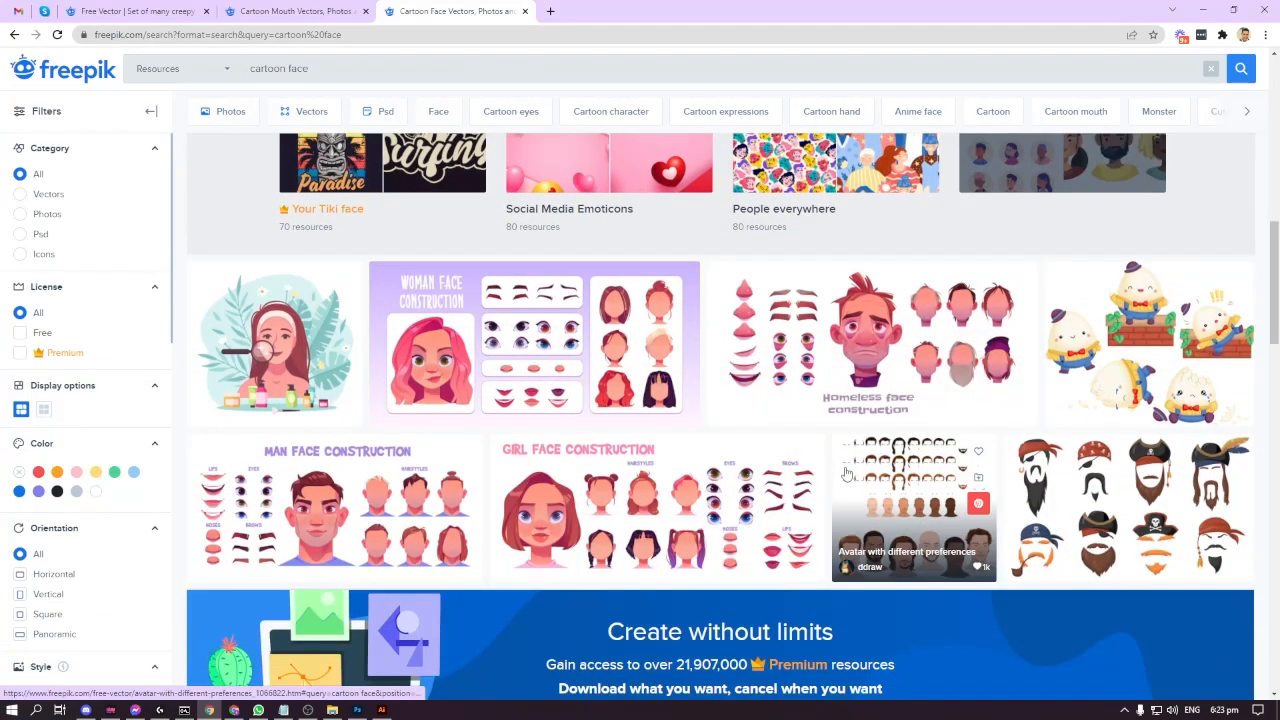
scroll(846, 473, up, 10)
scroll(662, 464, up, 2)
scroll(733, 418, down, 5)
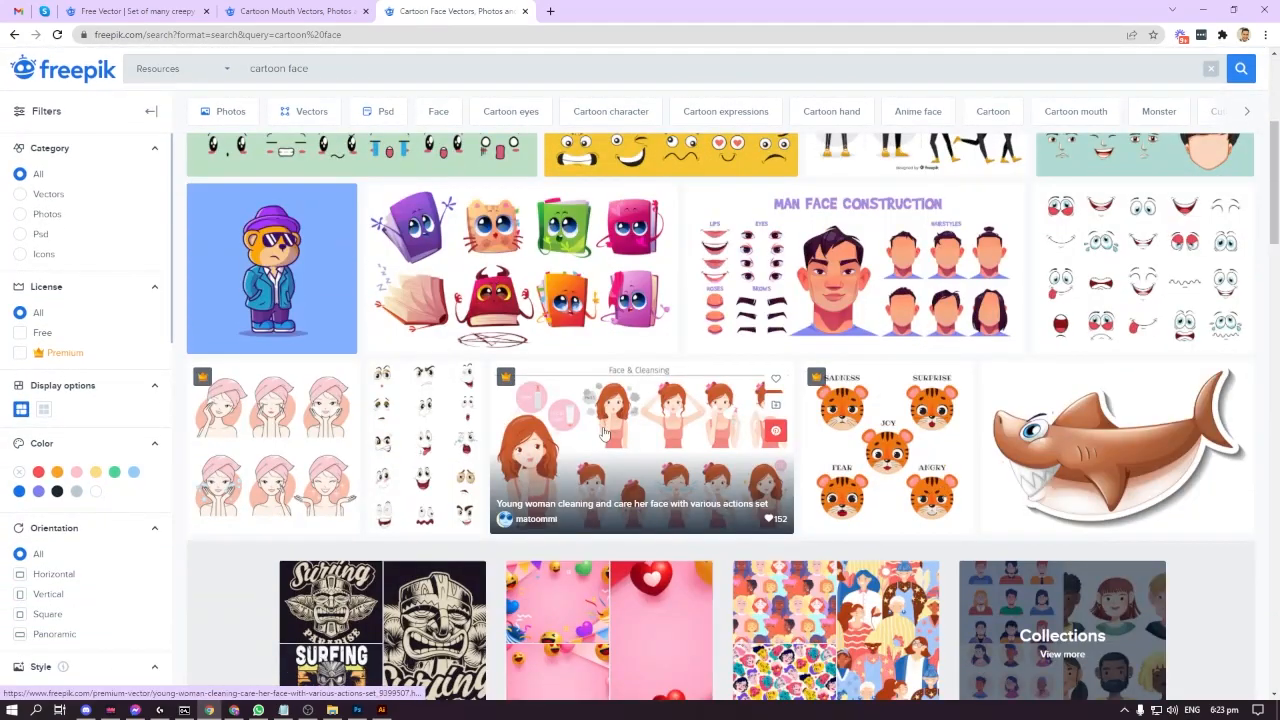
scroll(604, 432, up, 3)
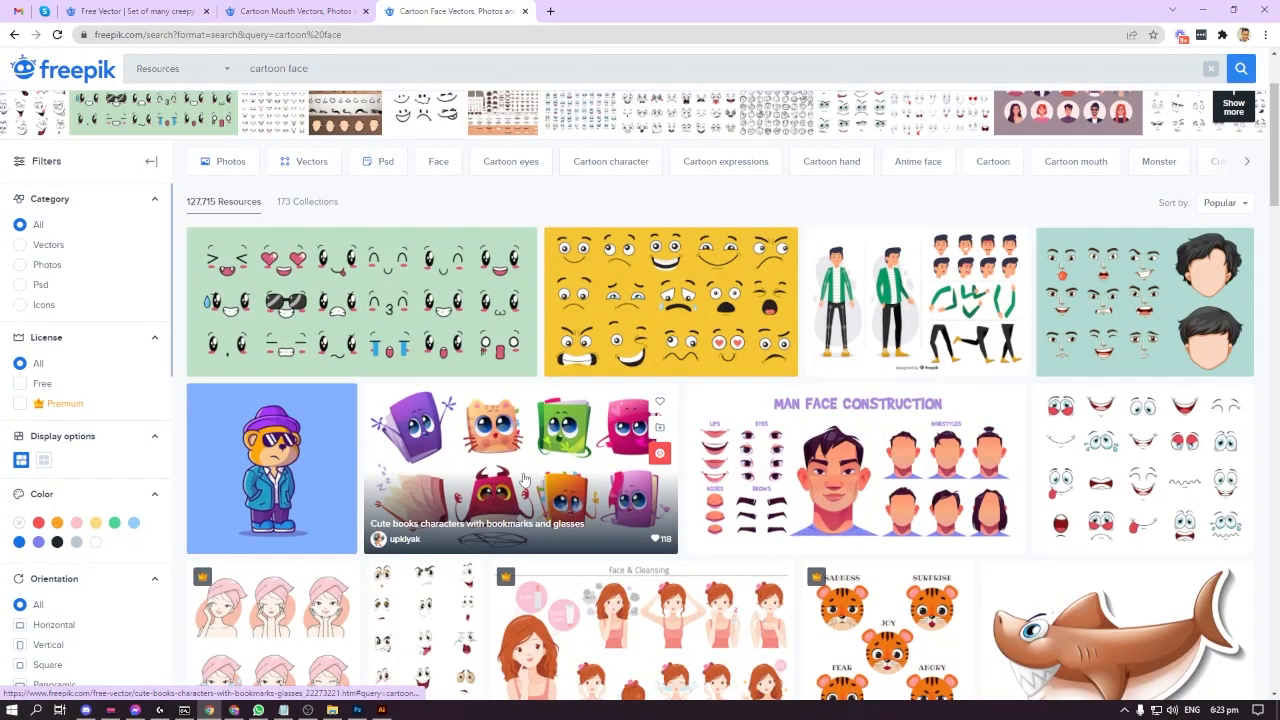
scroll(524, 480, up, 2)
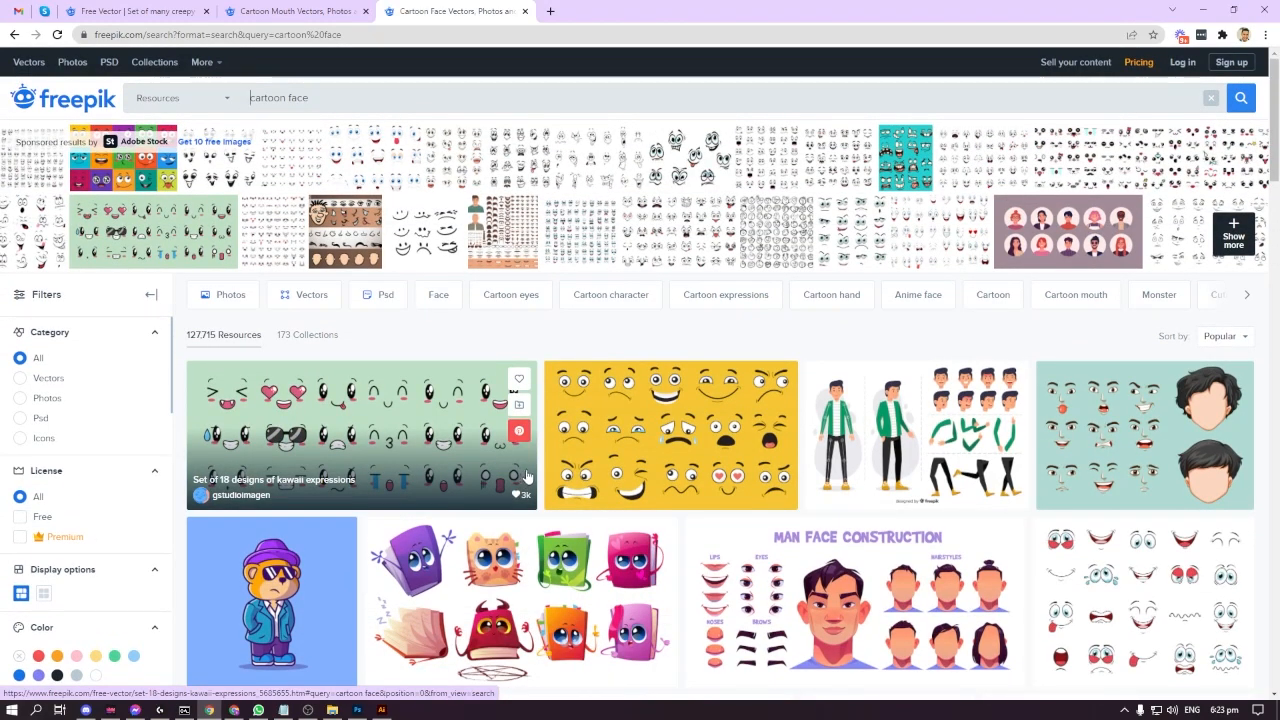
scroll(726, 480, down, 3)
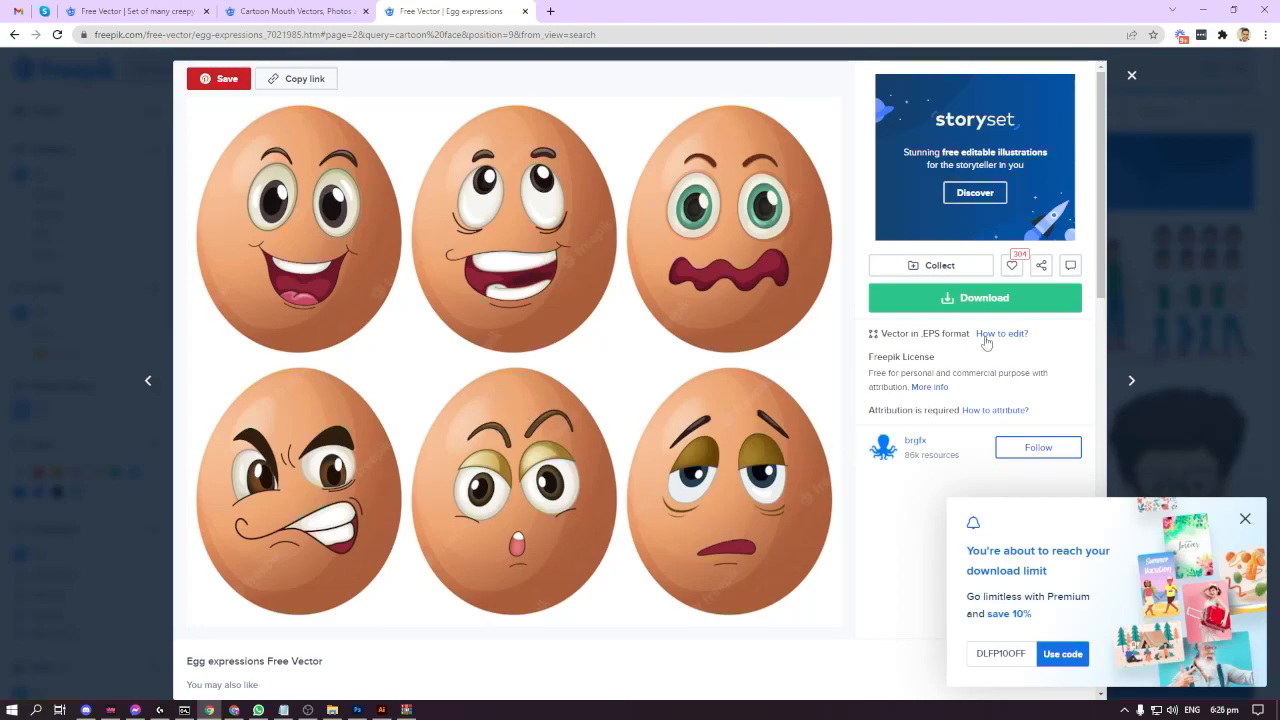
- Download the Egg expressions vector with the free, attribution-required option and close its preview
click(975, 298)
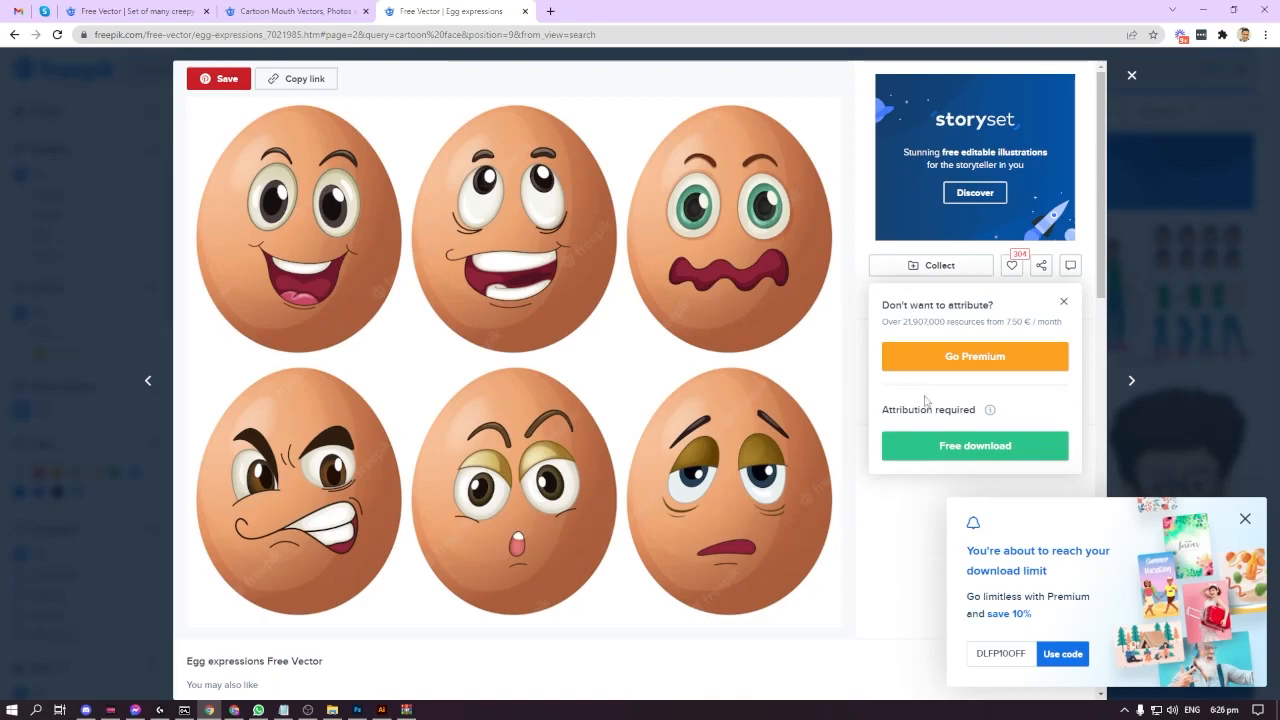
click(975, 445)
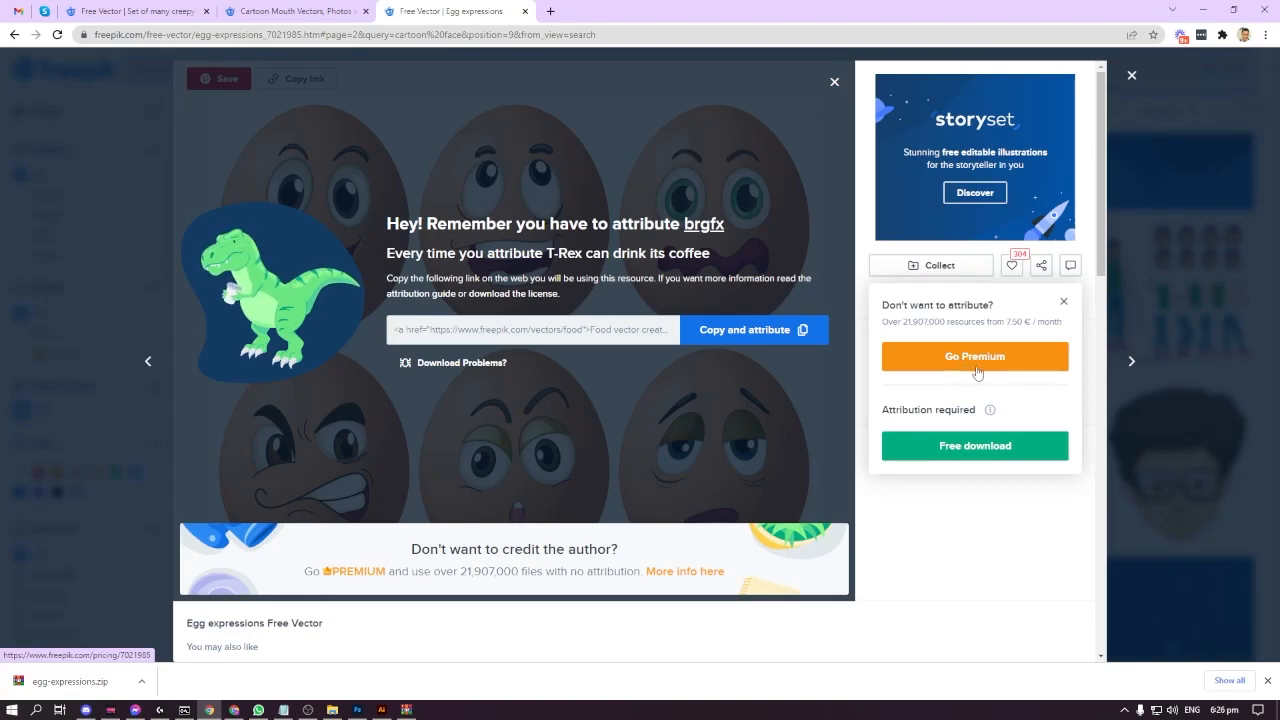
drag(1057, 324, 1040, 326)
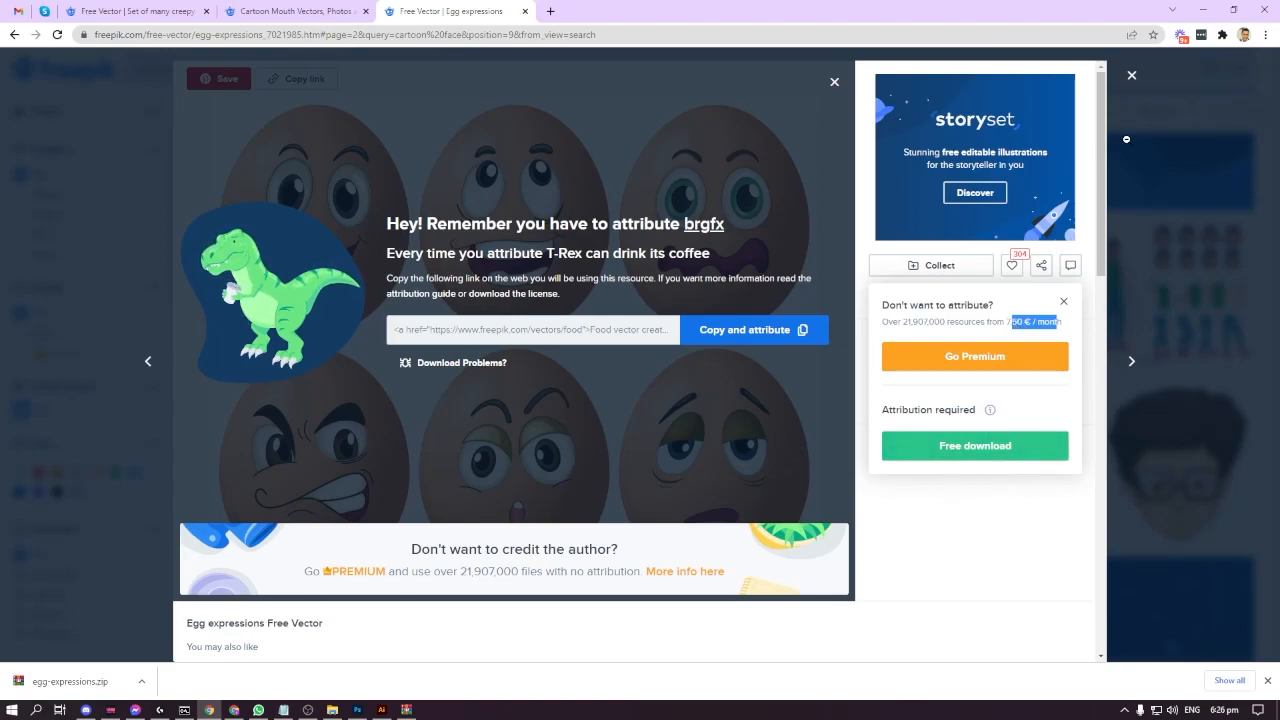
click(1133, 77)
- Examine the second page of "cartoon face" results for further free and premium face vectors
scroll(819, 402, down, 5)
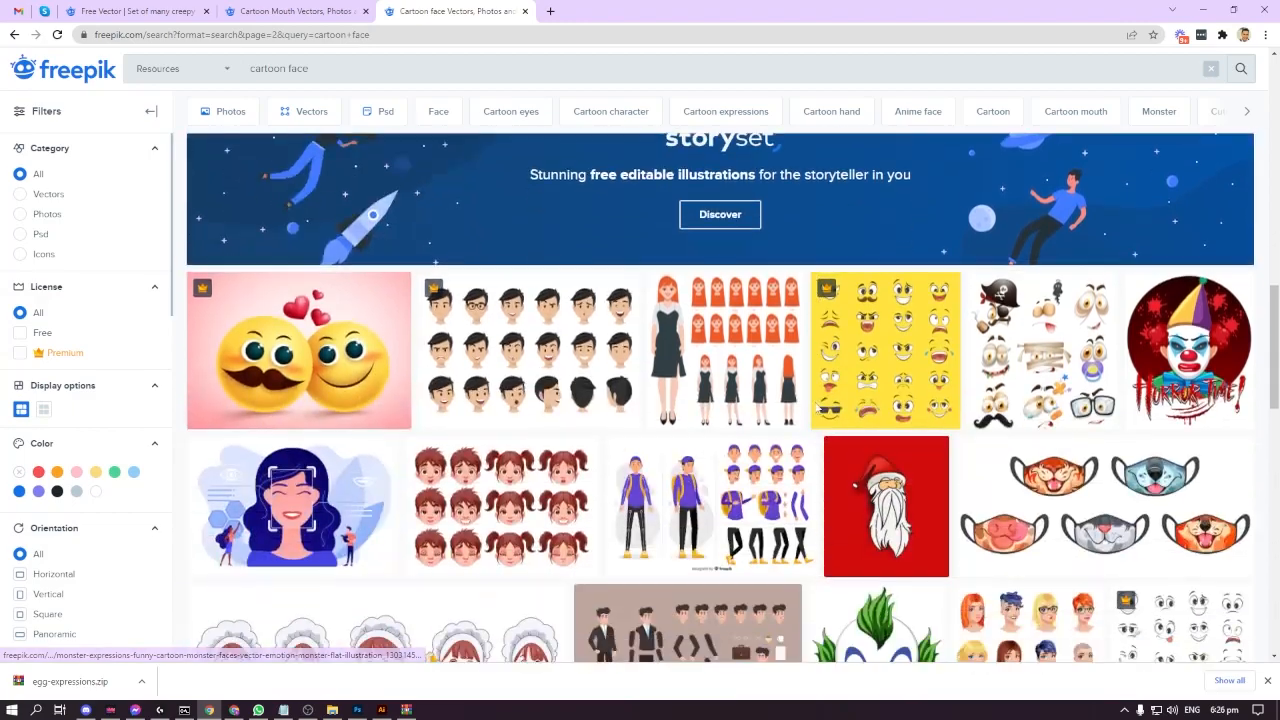
scroll(819, 402, up, 3)
scroll(819, 402, up, 10)
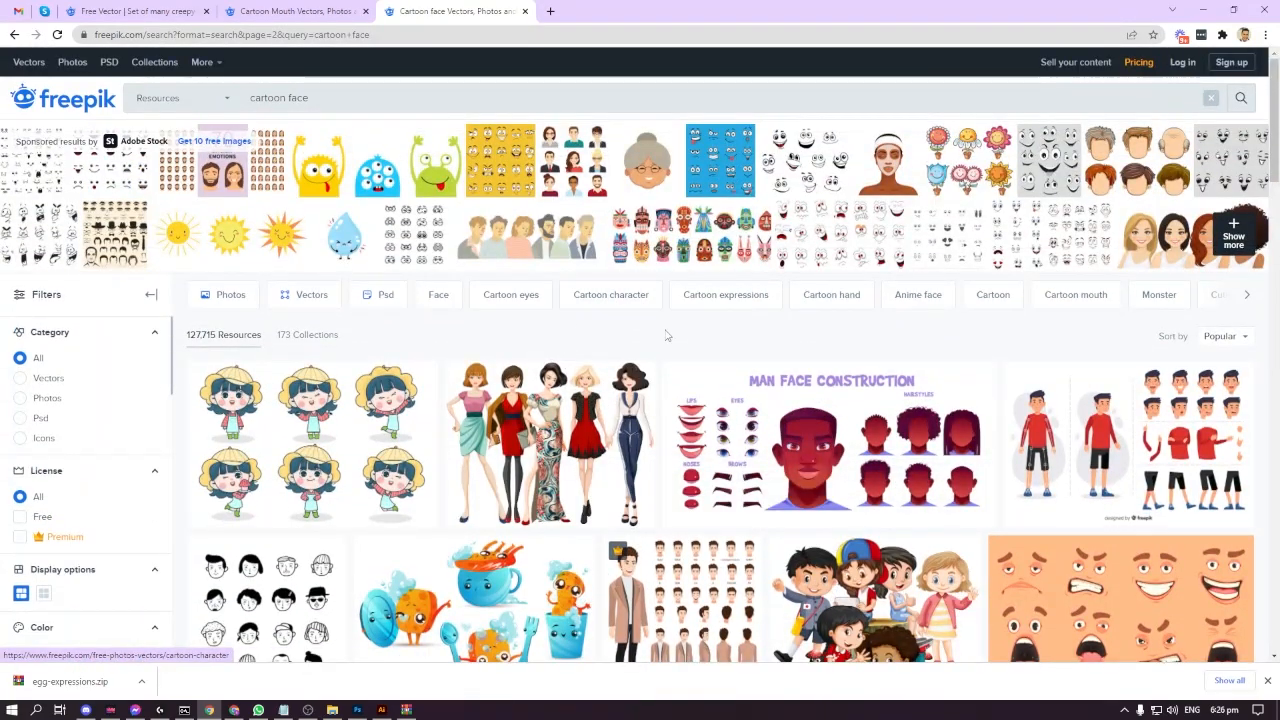
scroll(690, 340, down, 3)
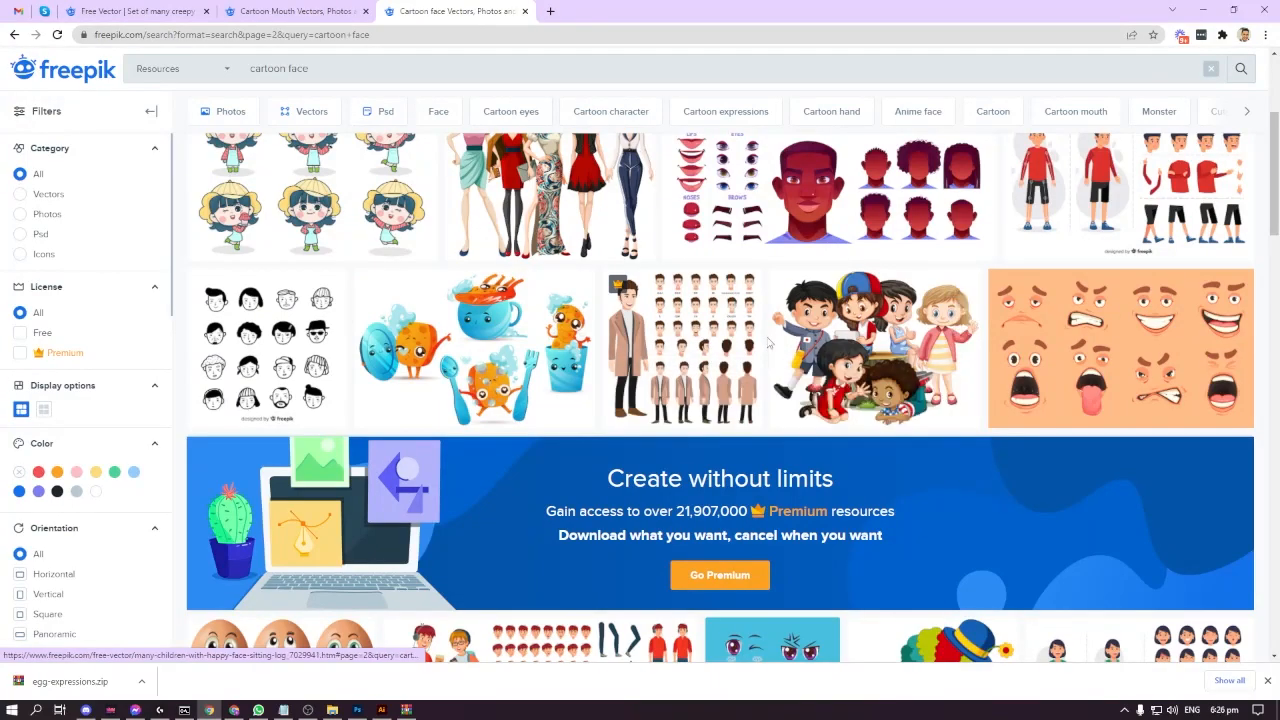
scroll(712, 343, down, 3)
scroll(722, 341, up, 4)
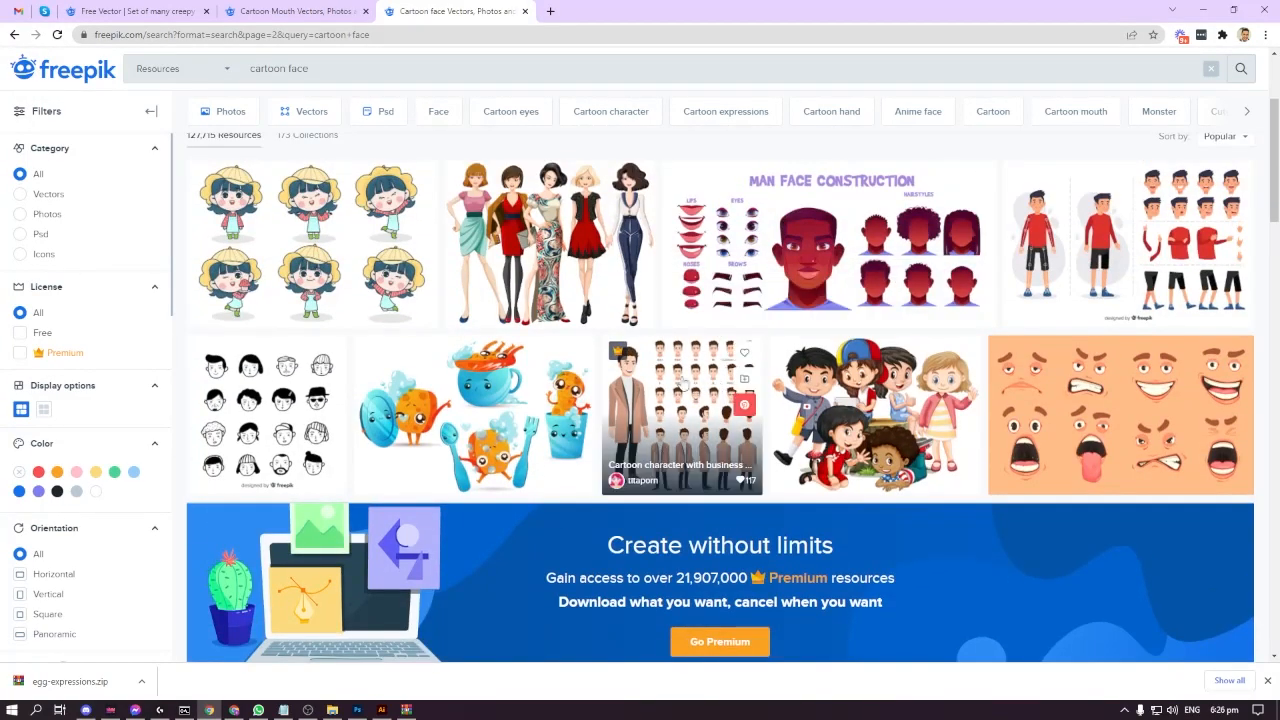
scroll(722, 341, down, 7)
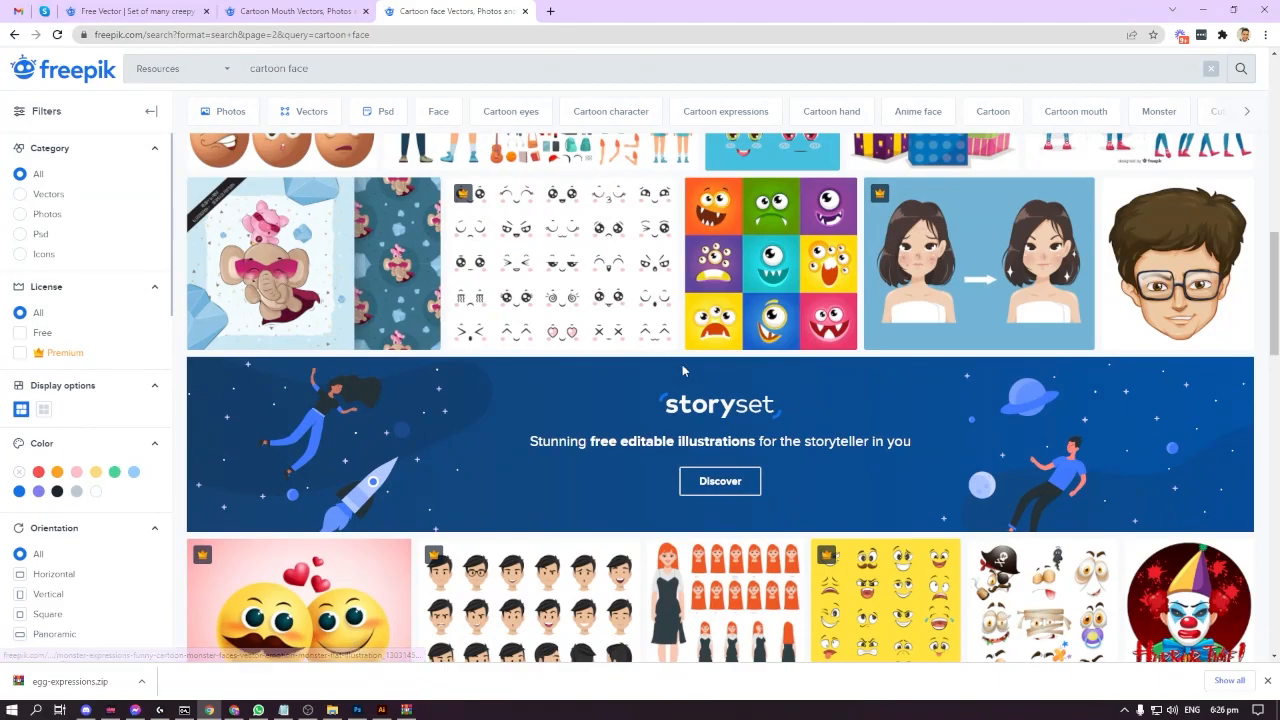
scroll(682, 362, down, 1)
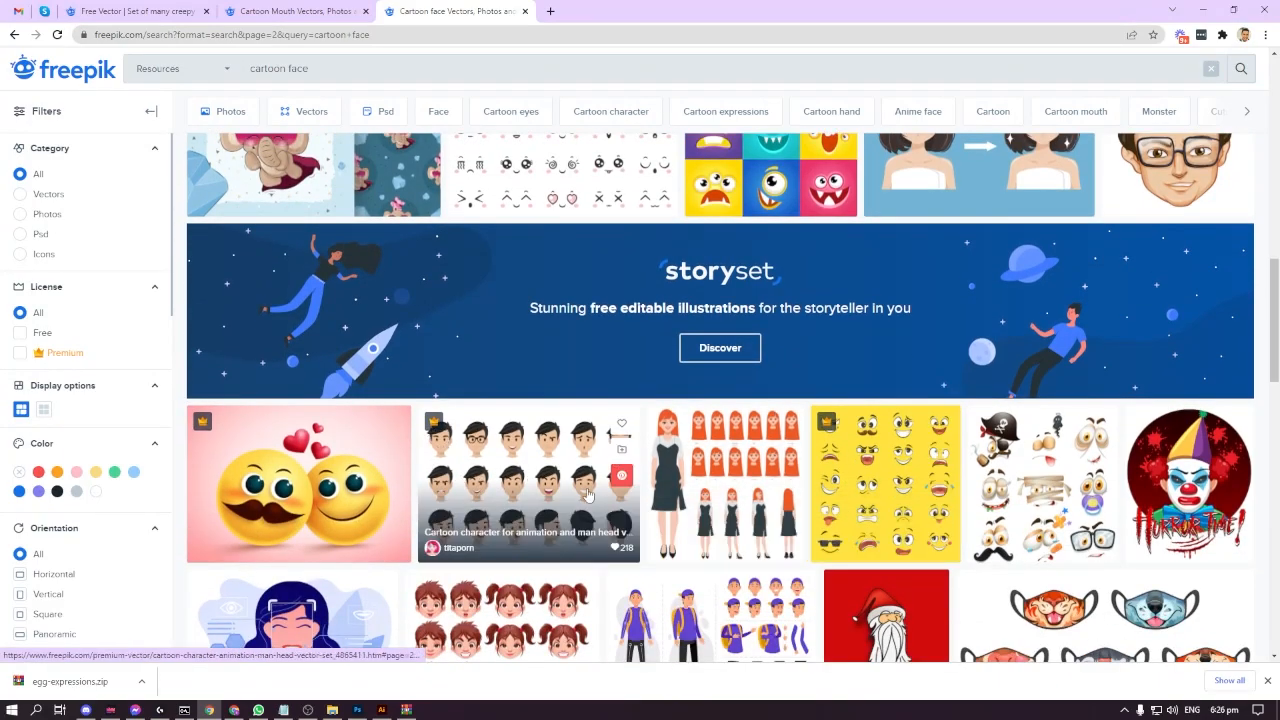
scroll(560, 490, up, 5)
scroll(500, 460, down, 5)
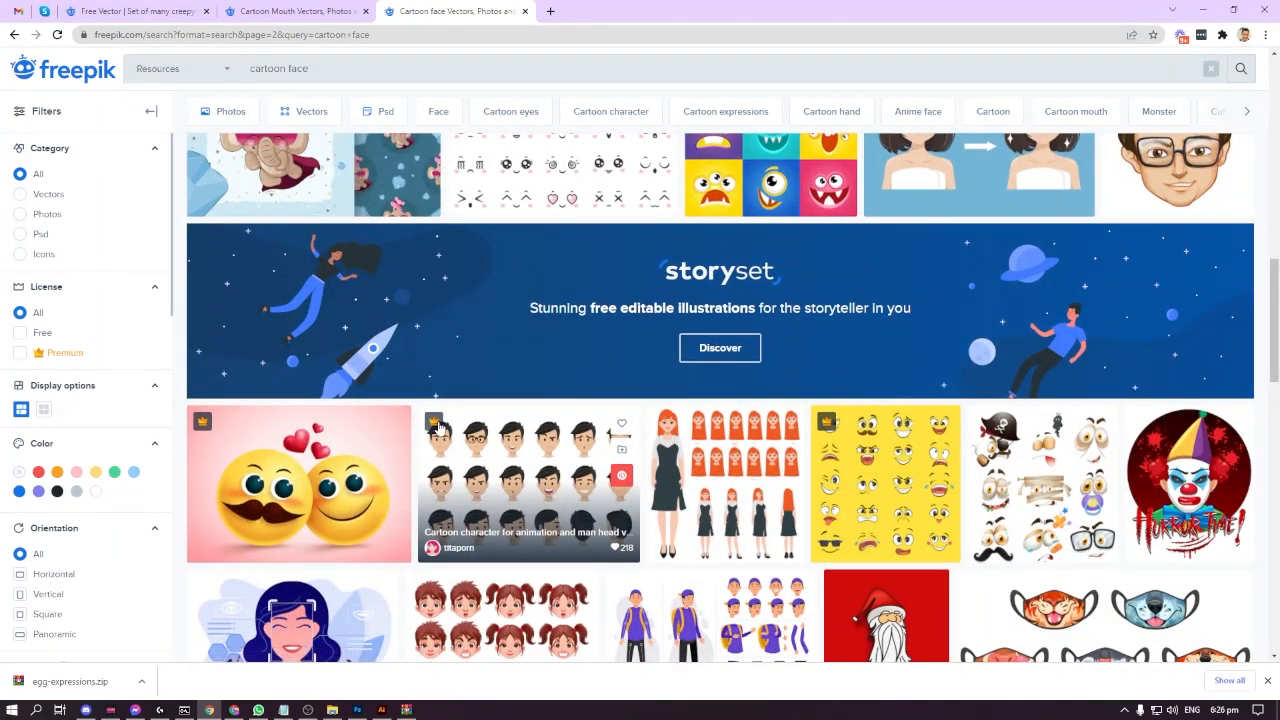
scroll(504, 578, up, 4)
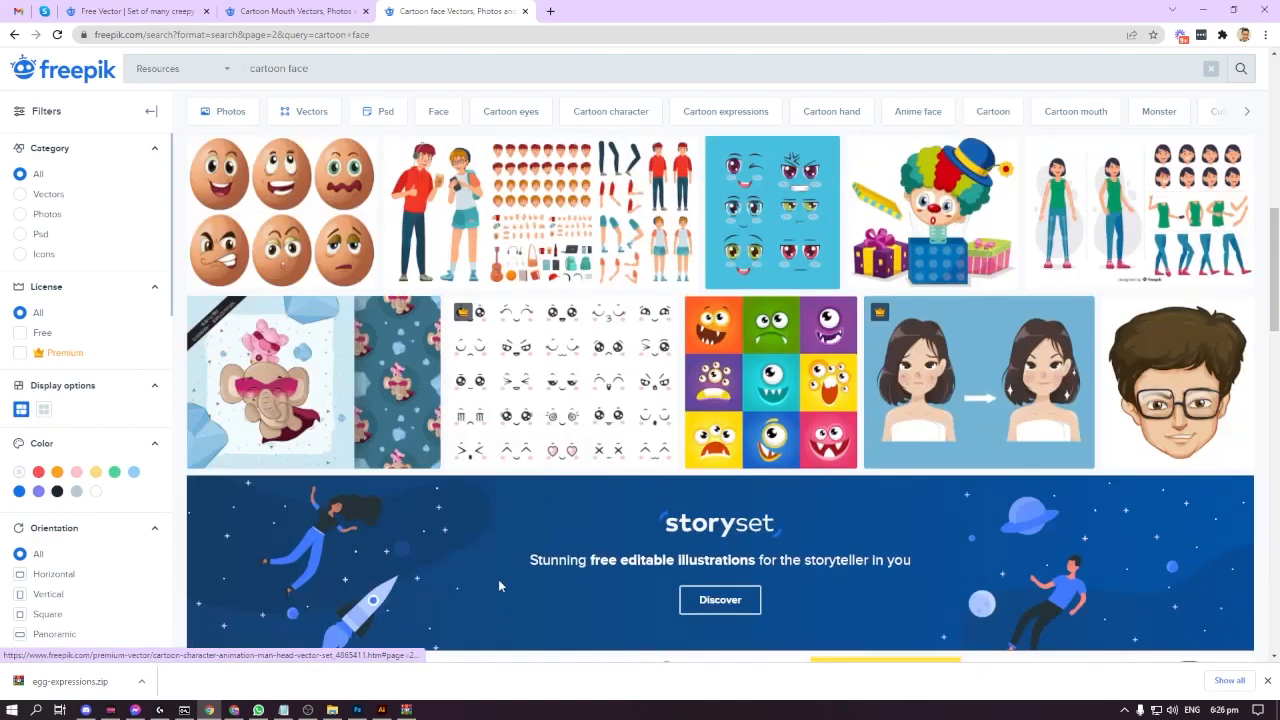
- Open the downloaded egg-expressions.zip archive and open its 40407.eps file in Illustrator
click(71, 684)
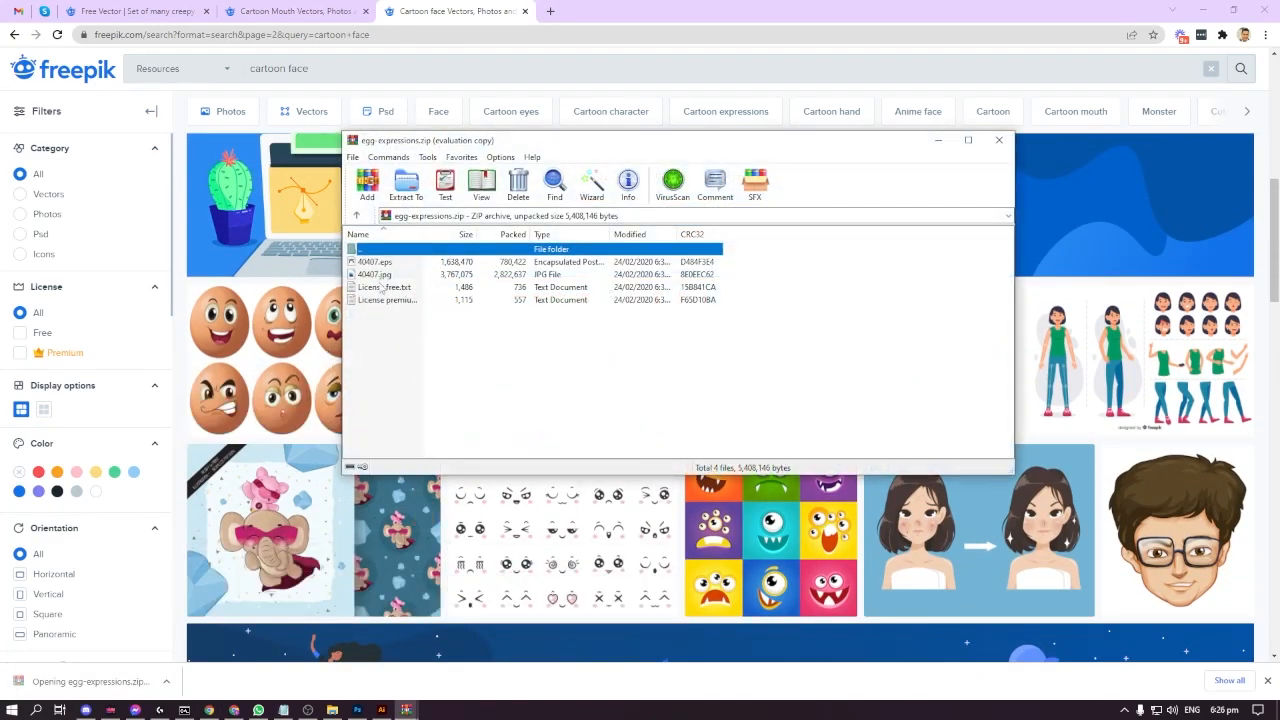
click(783, 254)
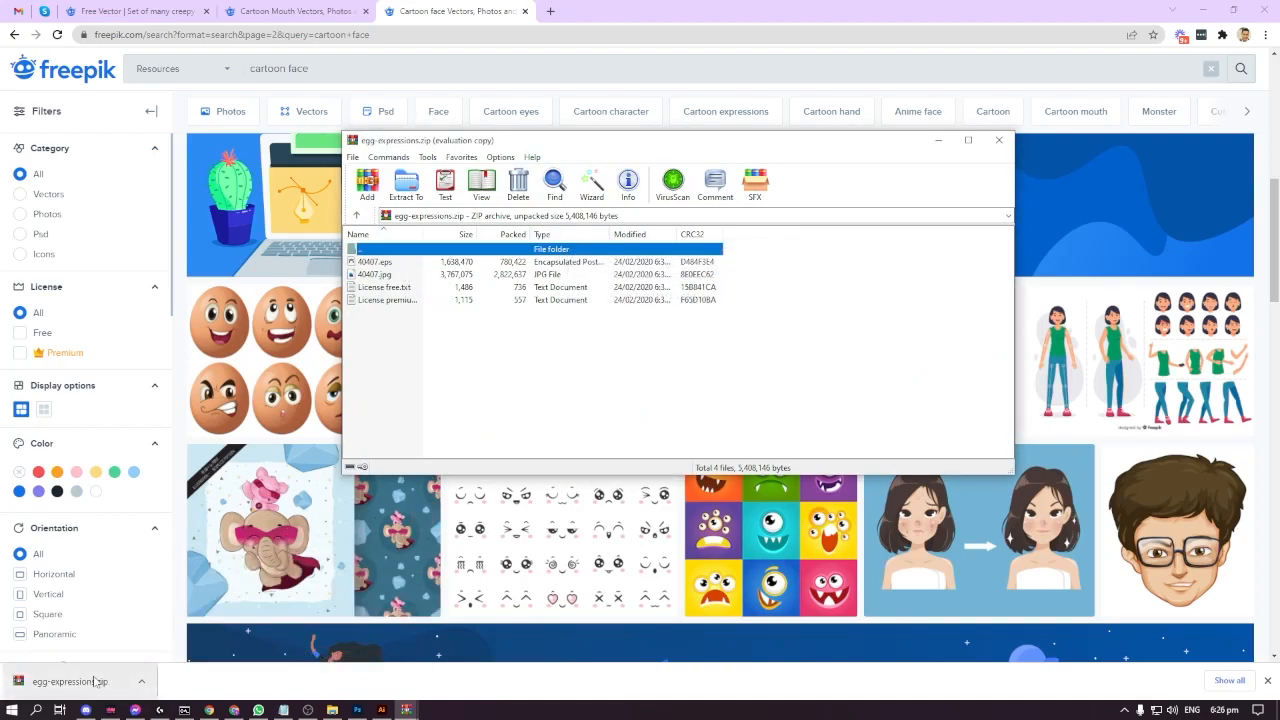
click(377, 262)
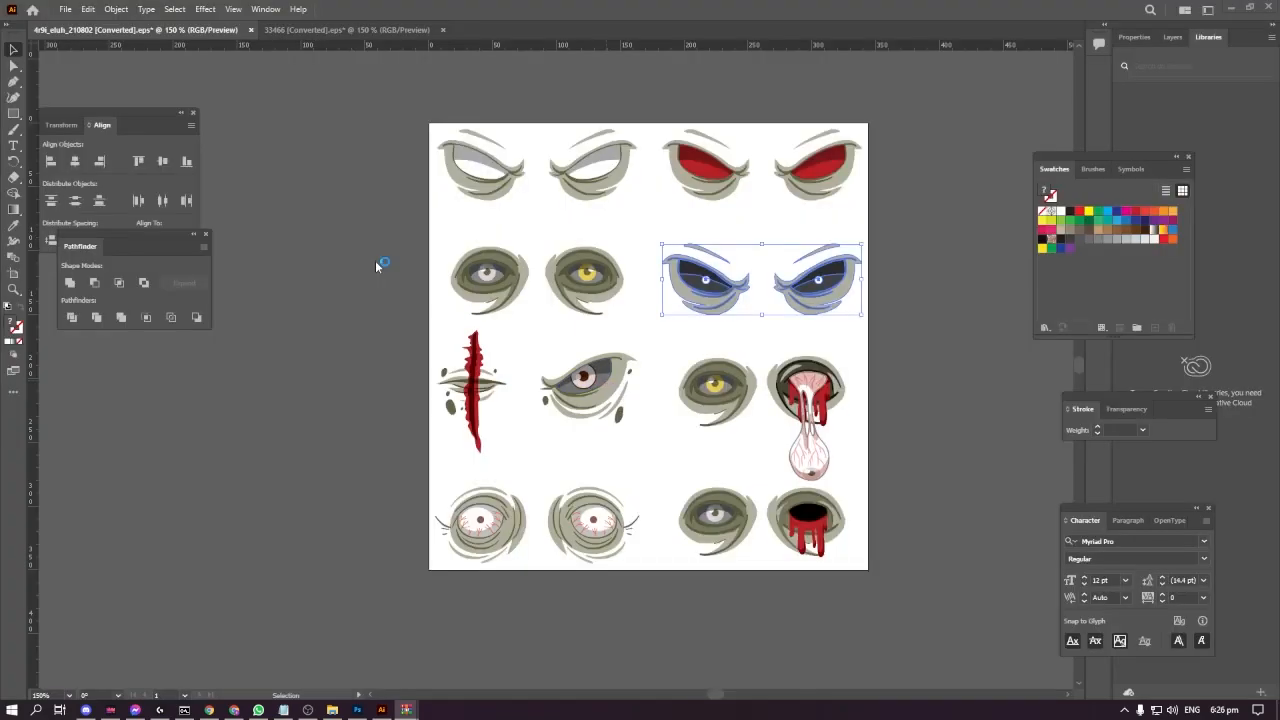
click(708, 383)
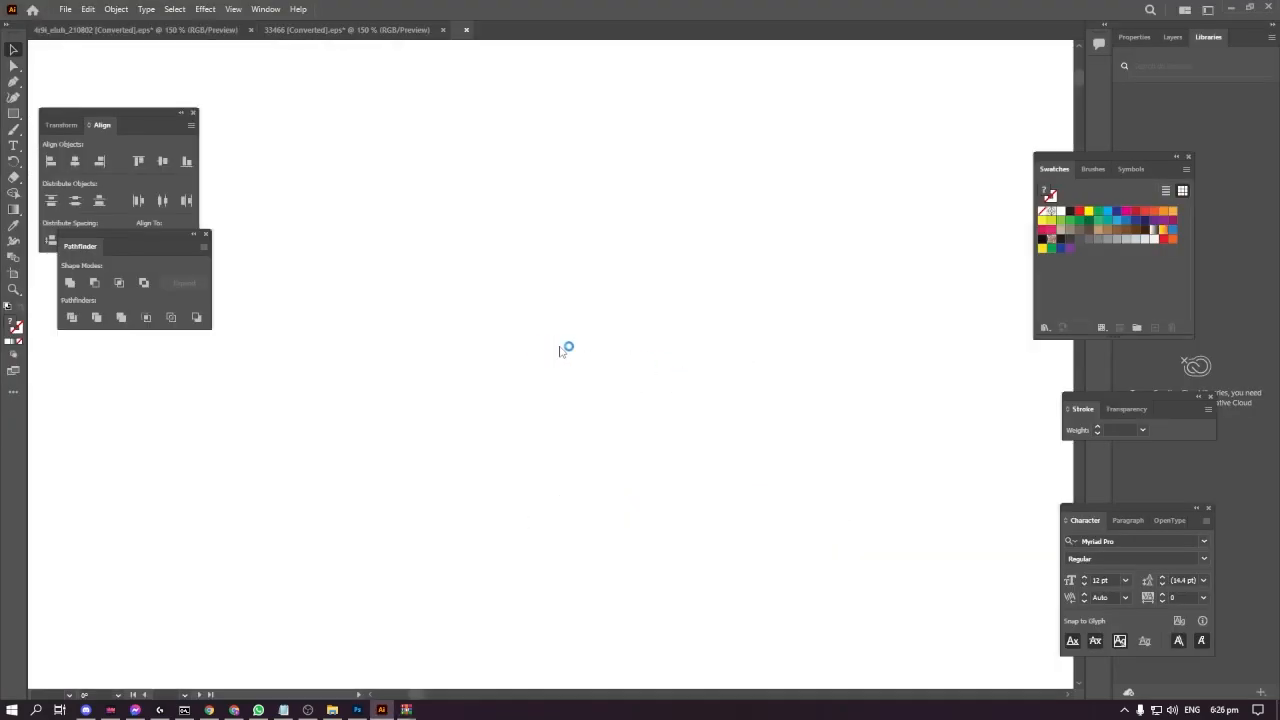
key(alt+Tab)
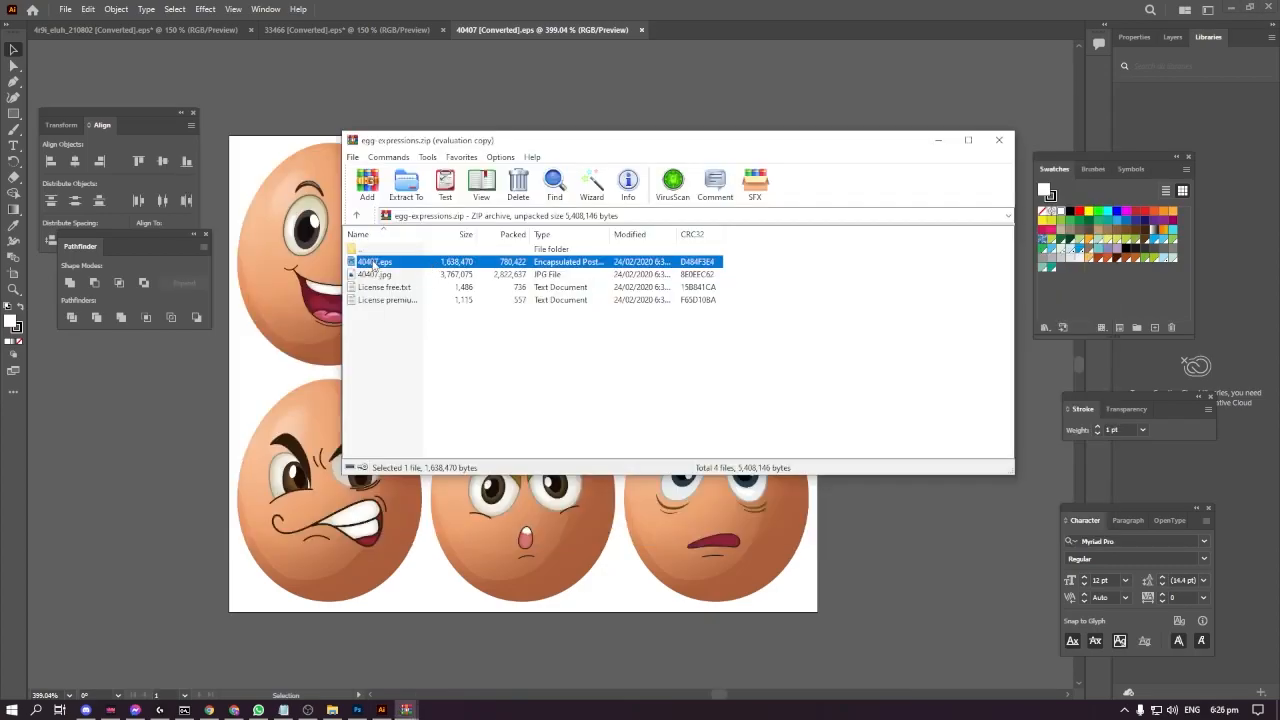
right_click(373, 262)
click(541, 332)
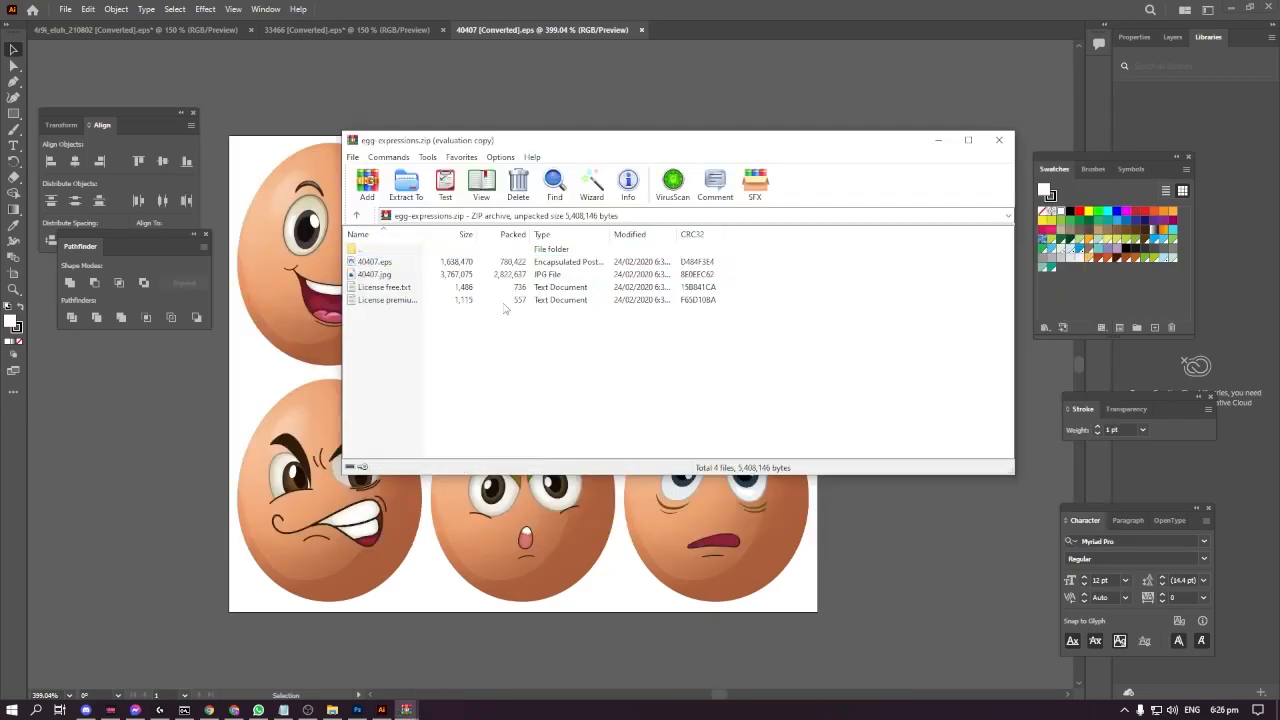
- Switch to File Explorer and open the Cartoons folder inside Downloads
key(alt+Tab)
key(alt+Tab)
key(alt+Tab)
key(alt+Tab)
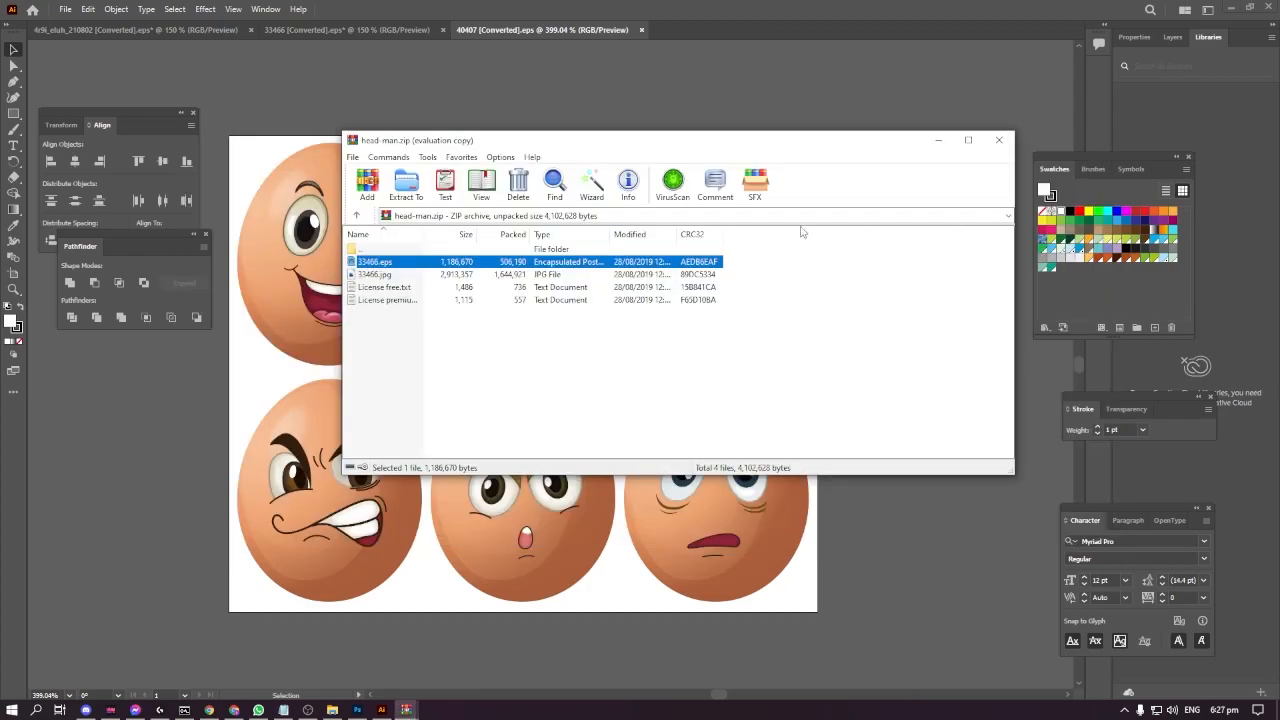
key(alt+Tab)
key(alt+Tab)
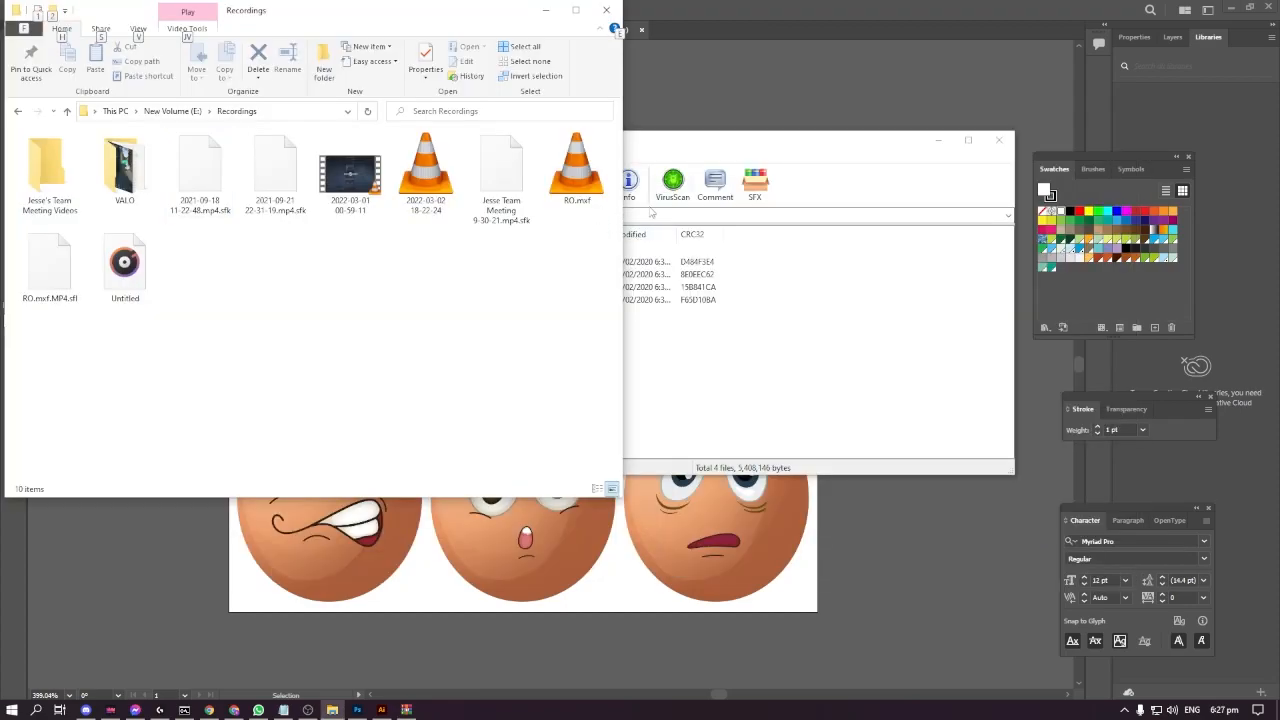
click(174, 112)
click(117, 112)
double_click(80, 208)
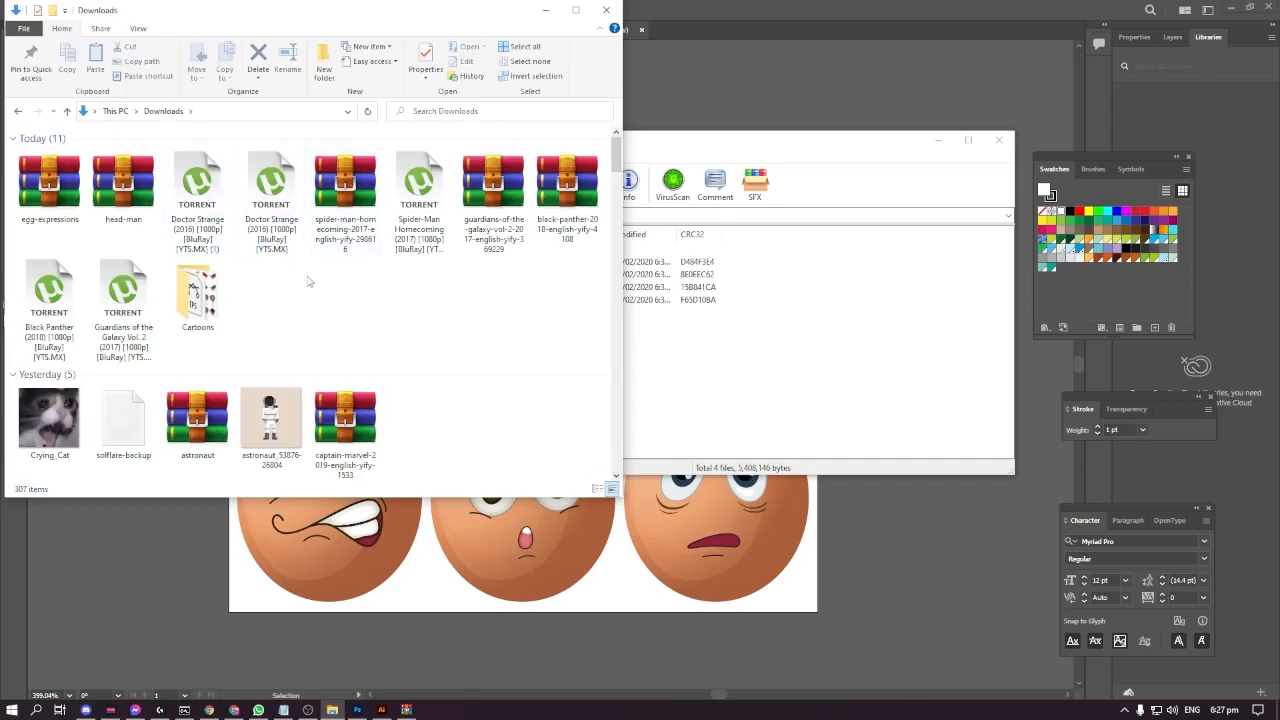
click(203, 296)
scroll(368, 314, down, 1)
scroll(365, 315, up, 1)
double_click(215, 289)
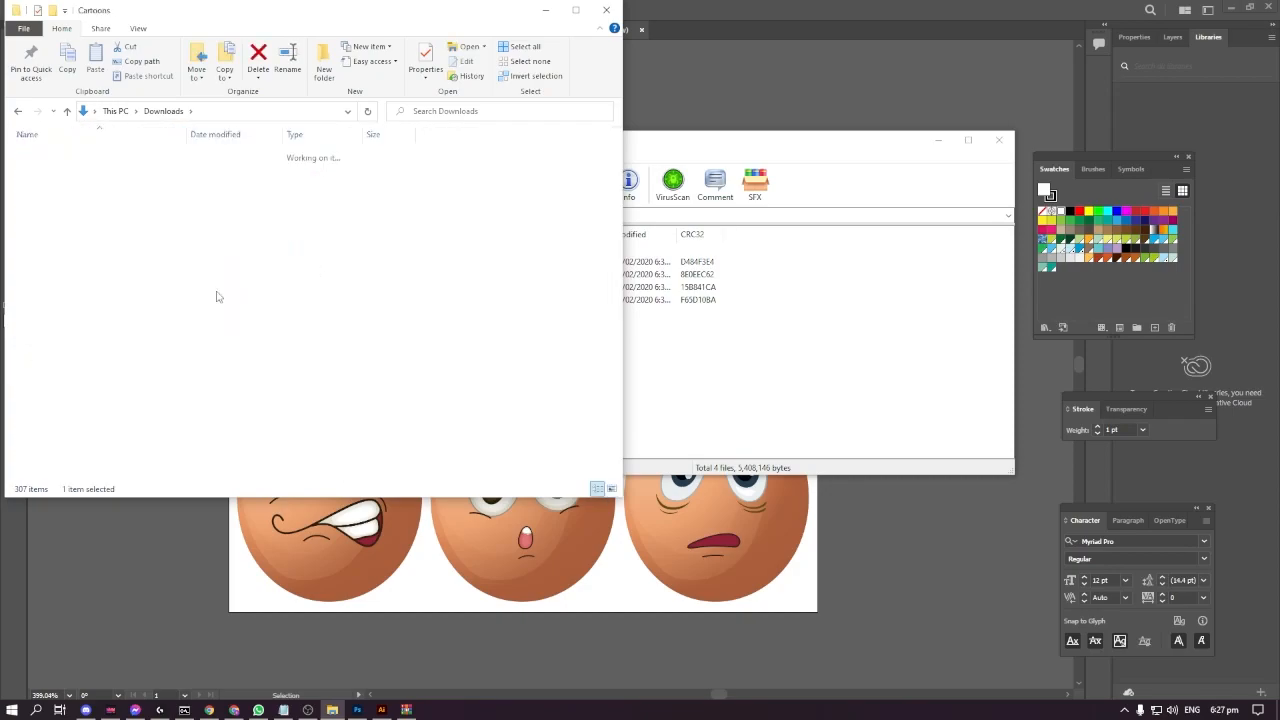
- Return to Illustrator and ungroup the egg expressions artwork
click(813, 568)
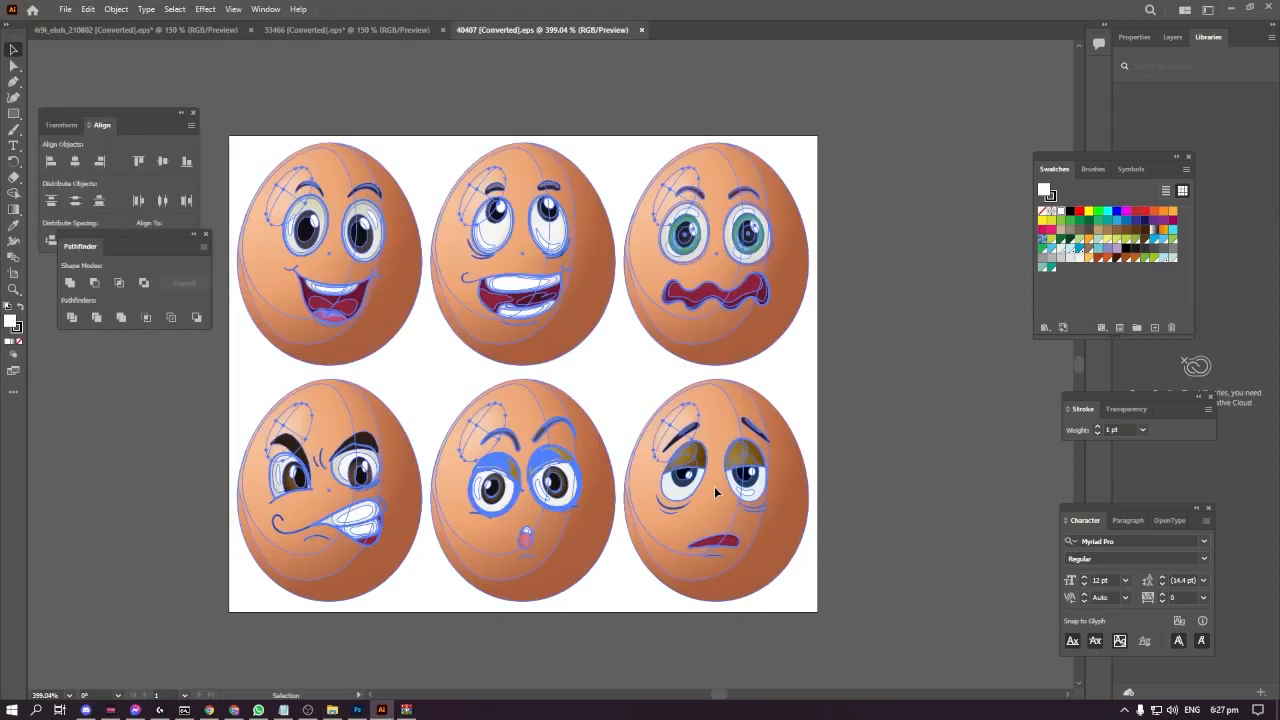
click(737, 292)
right_click(737, 292)
click(798, 403)
click(891, 357)
- Try moving parts of the green-eyed egg off the artboard, and undo each move
drag(762, 258, 978, 300)
key(ctrl+z)
drag(760, 272, 922, 325)
key(ctrl+z)
- Open the 4r9i_eluh_210802 EPS file from the Cartoons folder in Photoshop
key(alt+Tab)
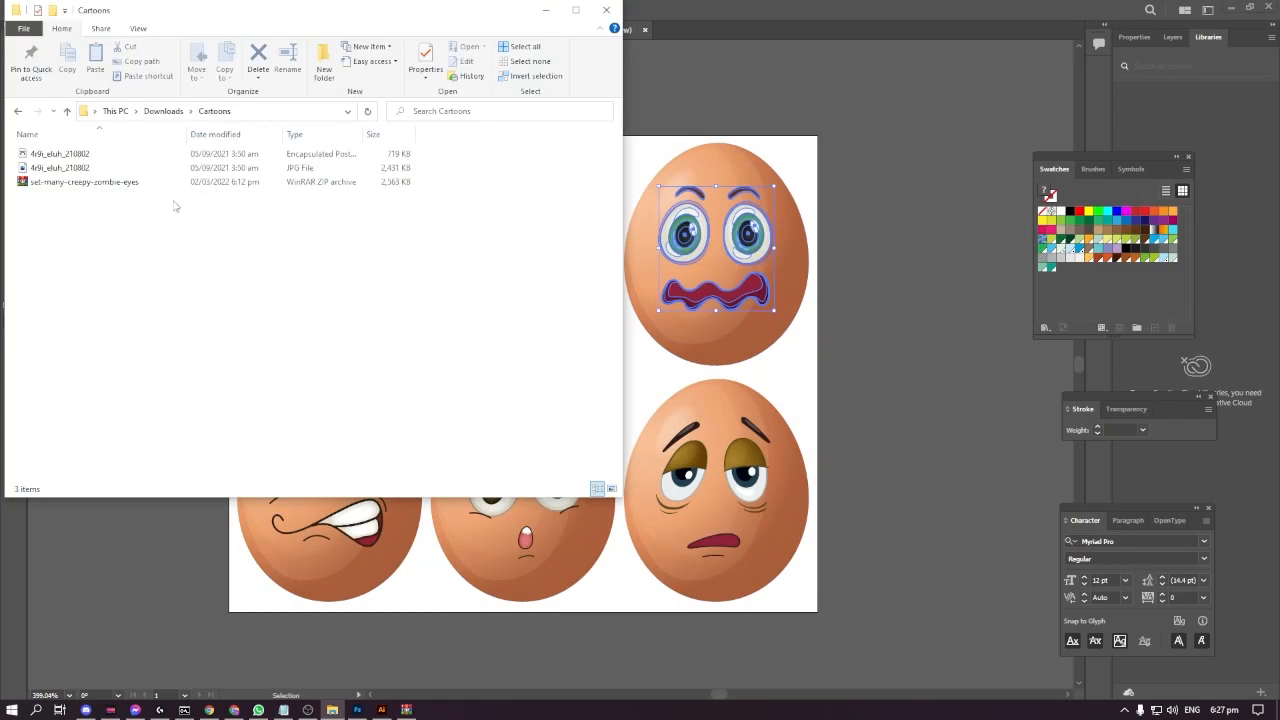
click(57, 156)
right_click(57, 156)
click(322, 245)
click(57, 156)
right_click(57, 156)
mouse_move(115, 285)
click(390, 305)
click(727, 194)
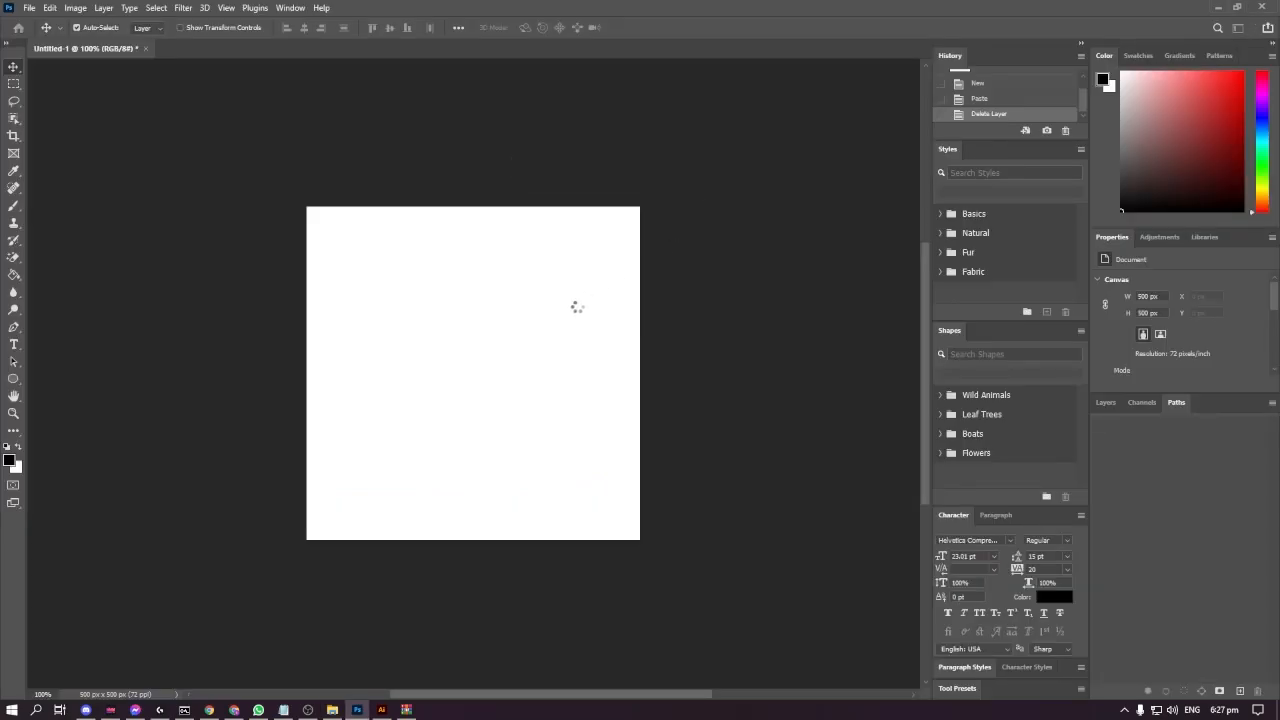
- Try dragging individual zombie eyes around in the opened EPS document to test whether they move separately
click(70, 50)
click(239, 50)
drag(386, 178, 512, 247)
key(ctrl+z)
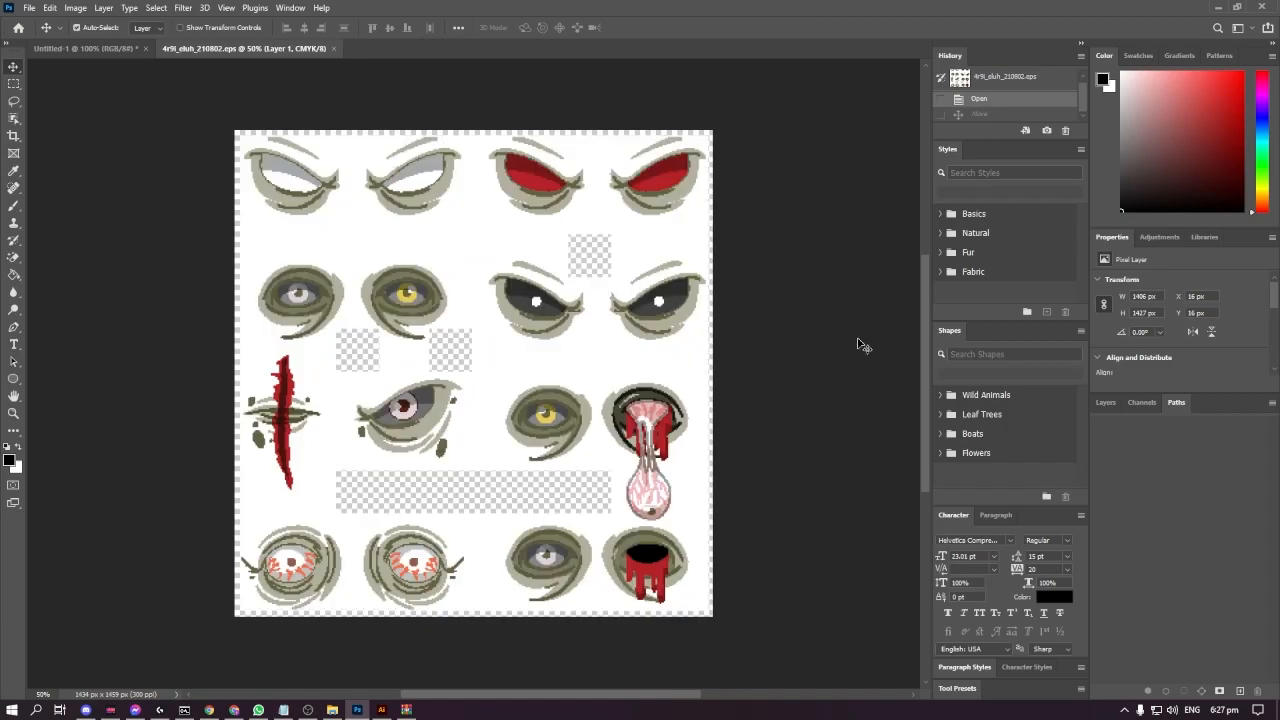
drag(679, 388, 705, 390)
drag(525, 255, 657, 371)
scroll(657, 371, up, 1)
drag(767, 314, 630, 363)
- Examine the rasterized zombie eyes up close to judge their edge quality
key(z)
drag(506, 443, 648, 366)
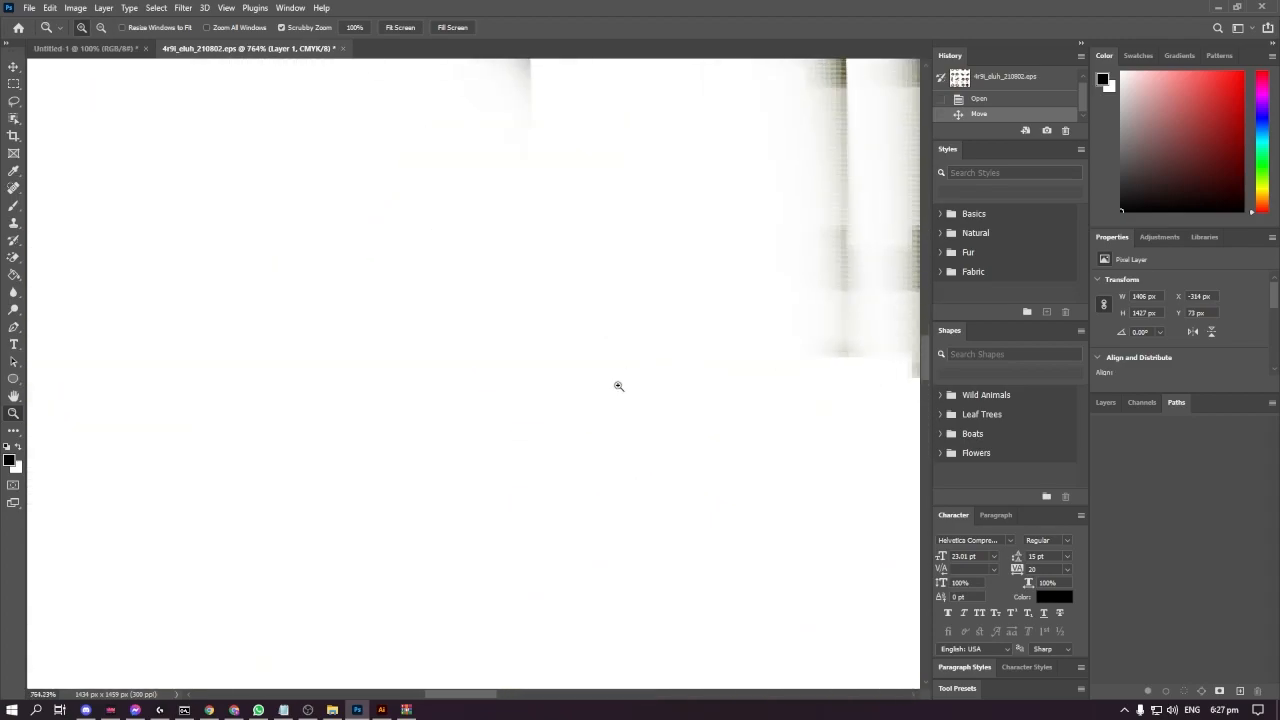
scroll(604, 372, down, 8)
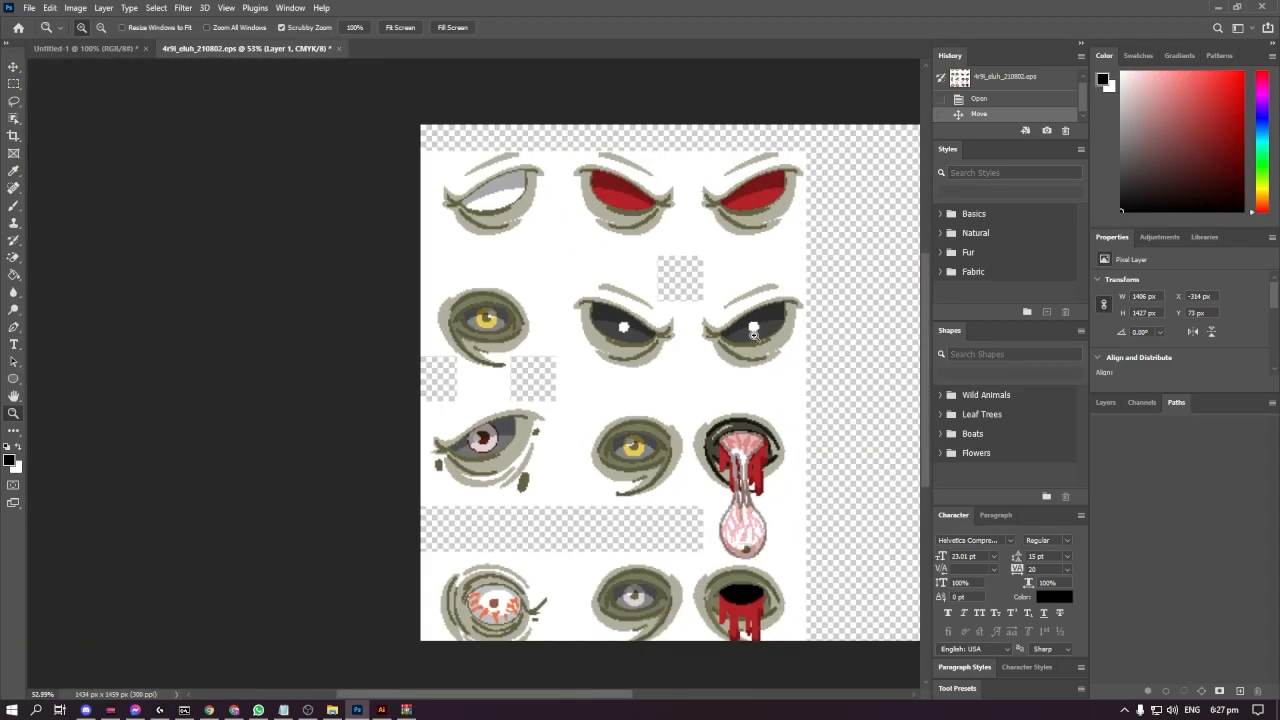
scroll(751, 334, down, 2)
scroll(727, 344, up, 5)
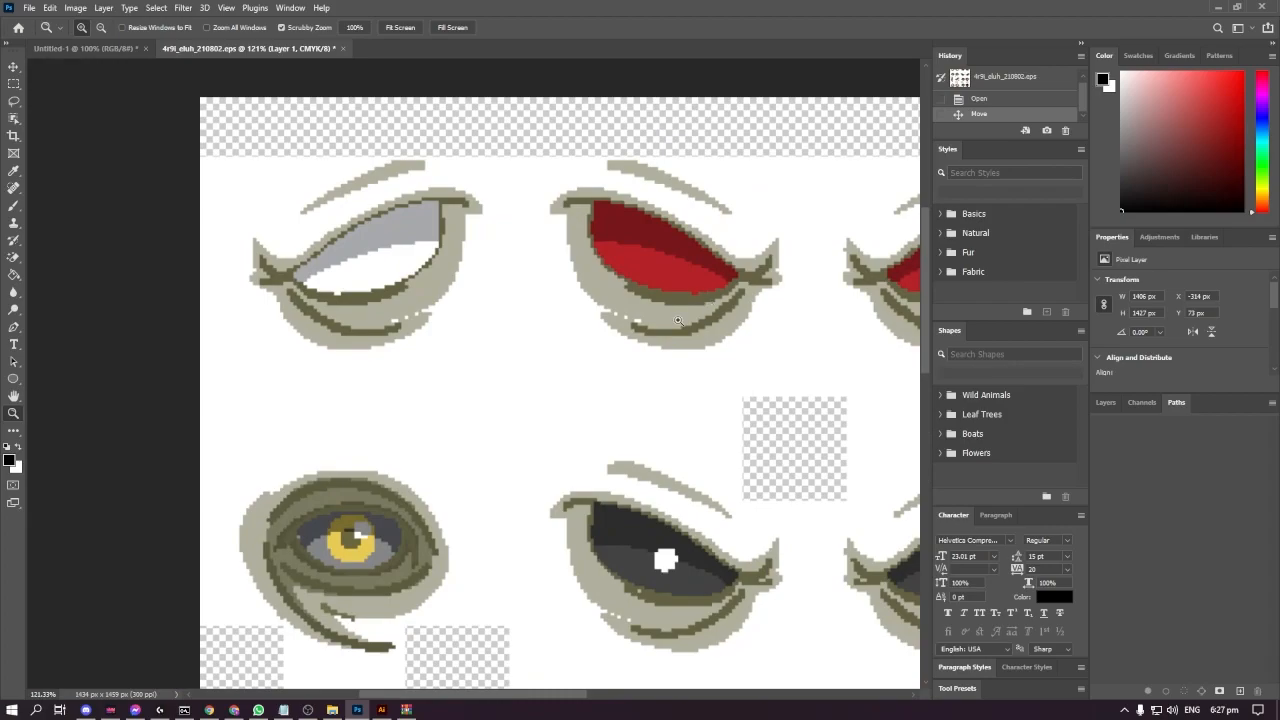
right_click(641, 314)
click(529, 313)
- Move the zombie eyes layer to X 0, Y 0 and close the EPS document without saving
key(v)
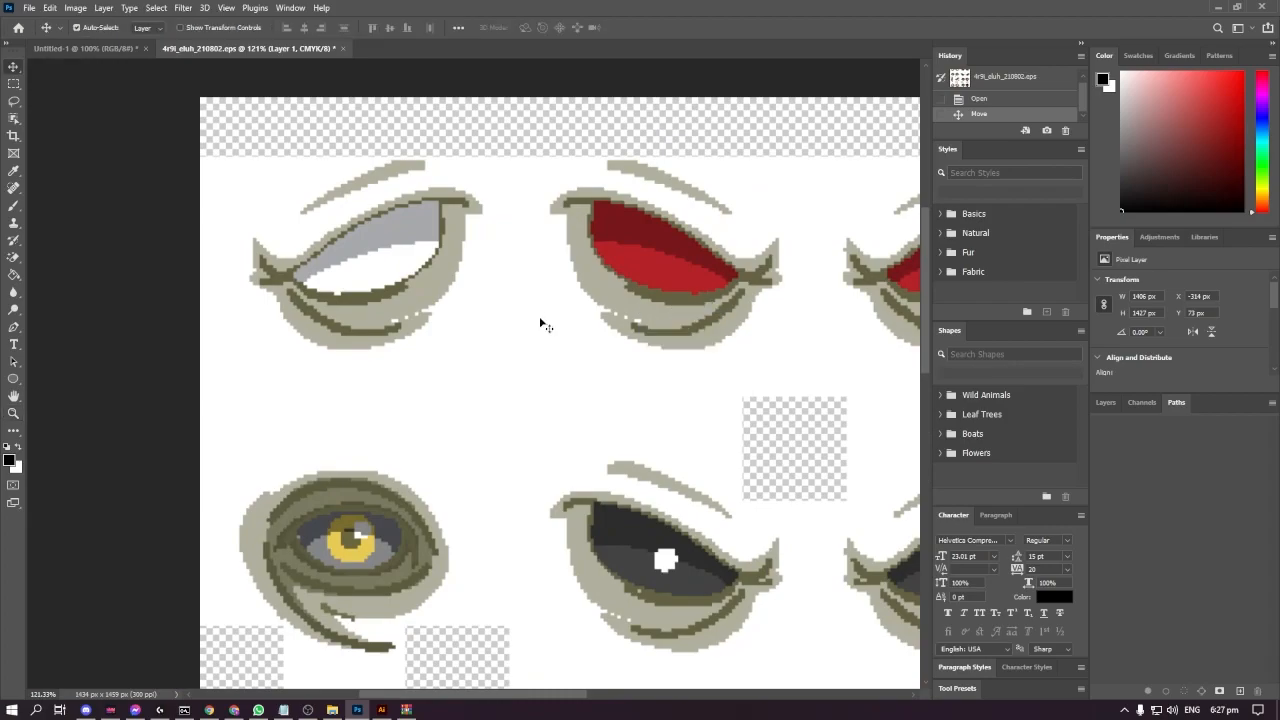
scroll(539, 324, down, 3)
scroll(539, 330, down, 3)
drag(526, 323, 583, 315)
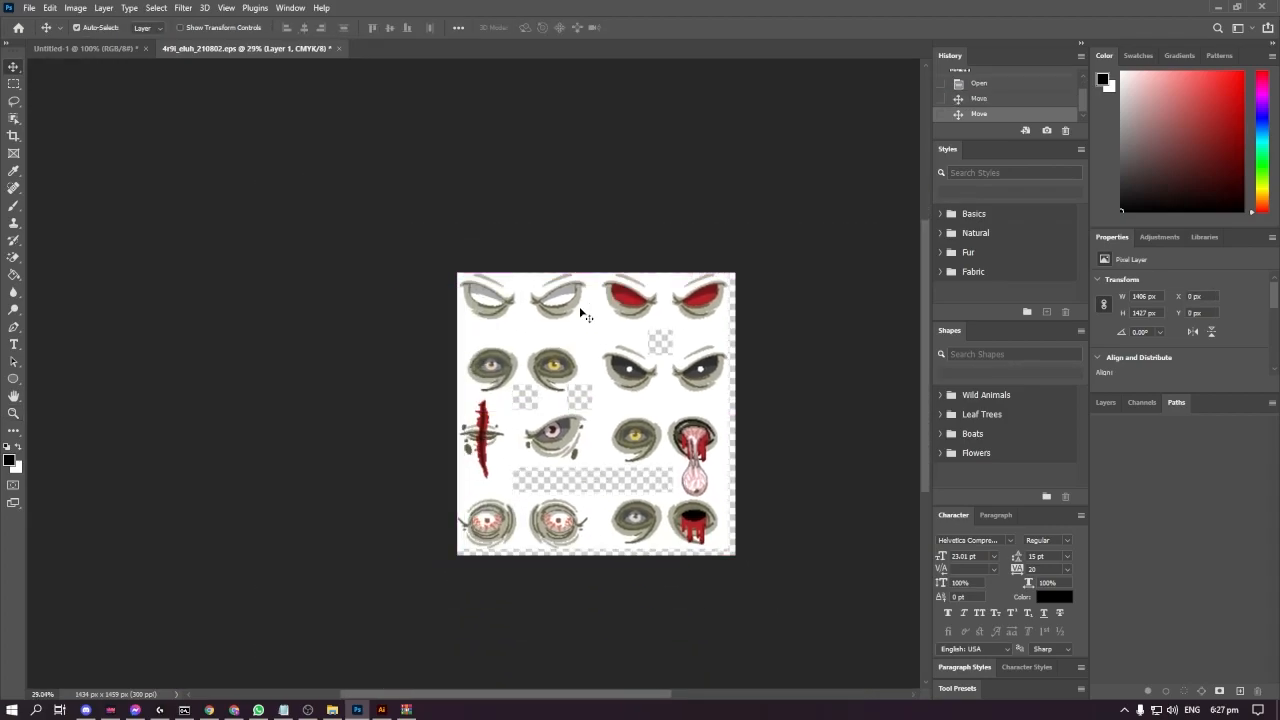
click(339, 48)
click(636, 264)
- Switch to the egg artwork in Illustrator, try moving its ungrouped parts, and undo the moves
key(alt+Tab)
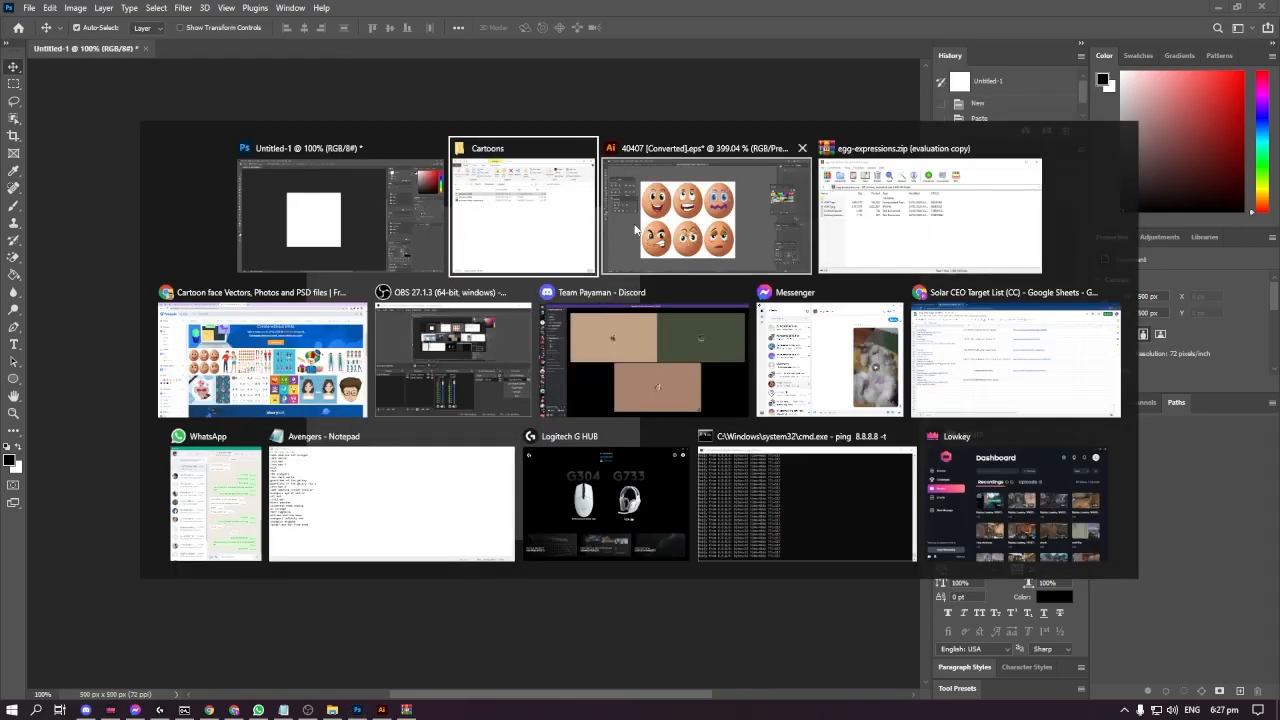
click(742, 242)
drag(747, 184, 850, 310)
key(ctrl+z)
drag(491, 254, 496, 256)
click(531, 259)
right_click(543, 227)
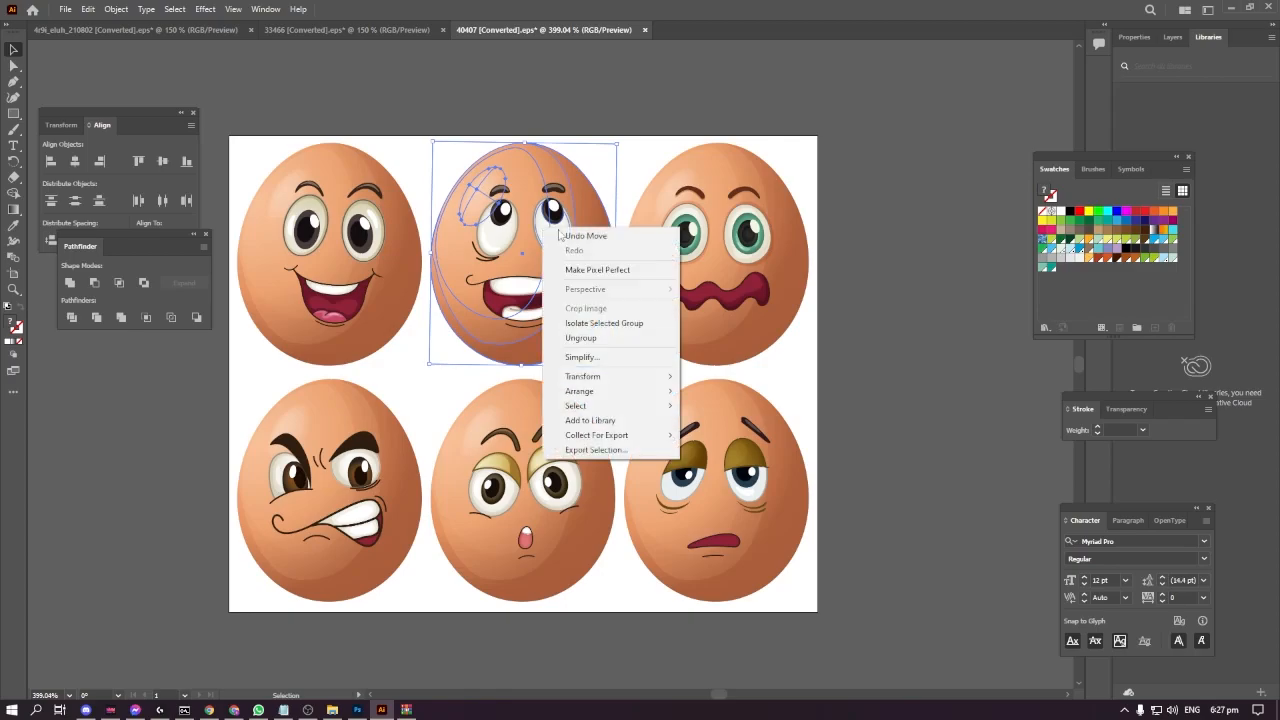
click(878, 319)
key(ctrl+z)
click(869, 325)
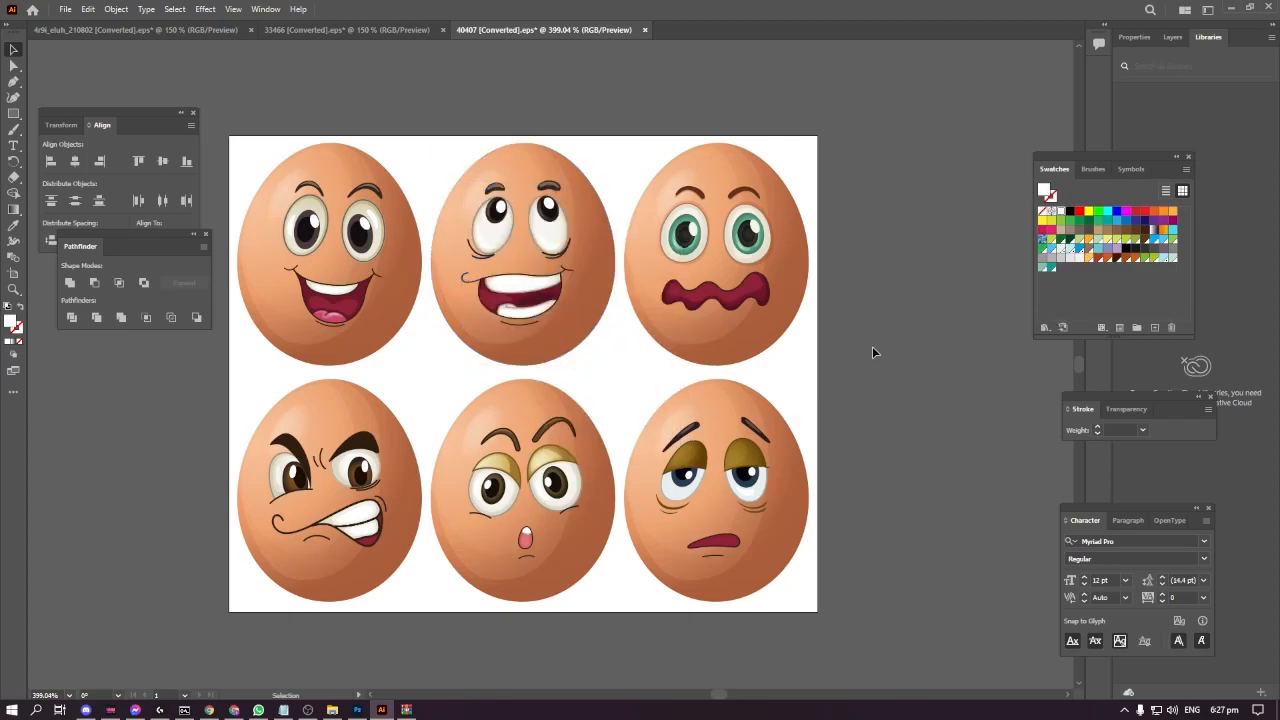
- Move the egg body out from behind the green-eyed face to the empty area beside the artboard
drag(784, 266, 923, 464)
click(923, 263)
click(919, 399)
click(913, 237)
drag(917, 392, 920, 385)
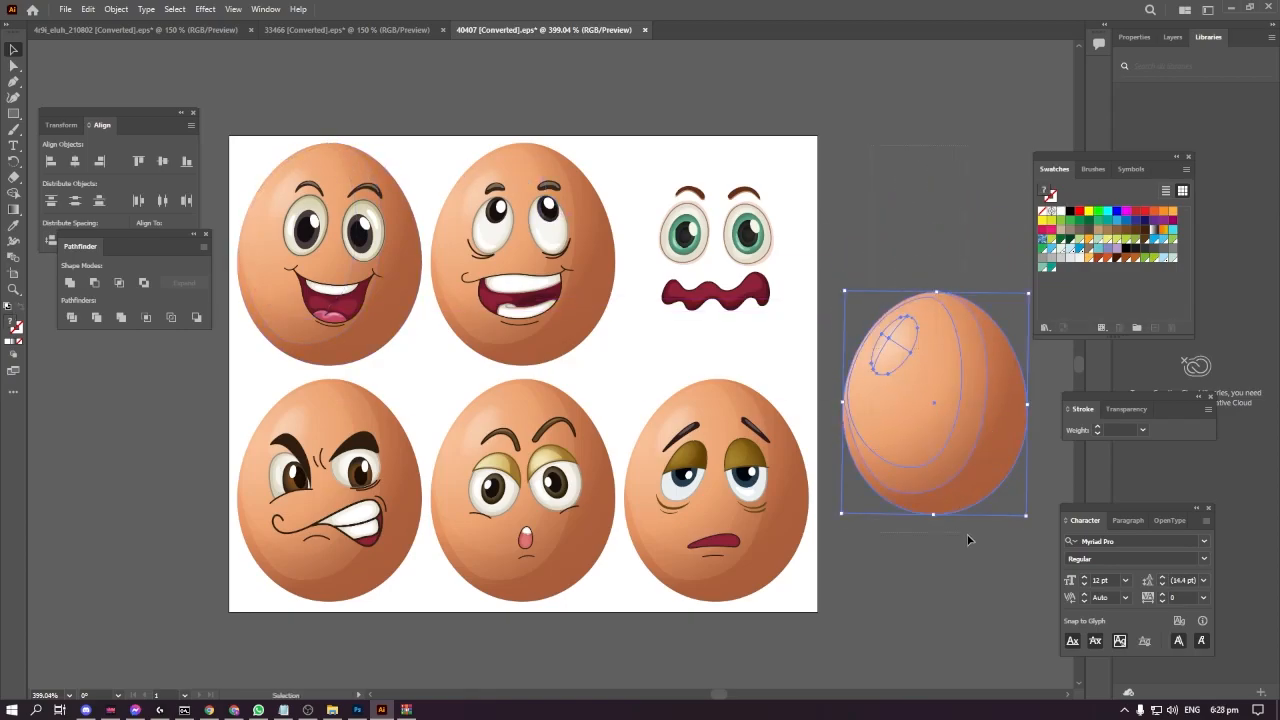
click(976, 571)
- Copy the plain egg body and paste it into the Untitled-1 Photoshop document as a Smart Object
click(920, 443)
key(a)
key(alt+Tab)
click(527, 200)
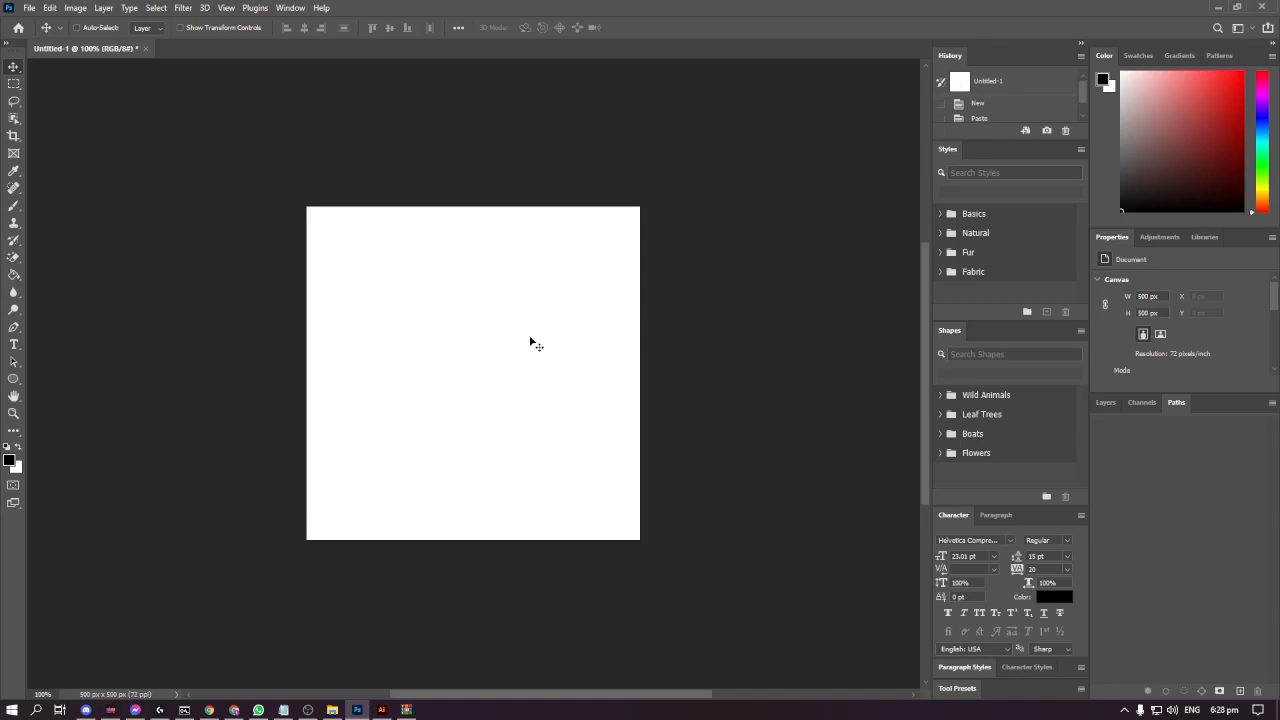
key(ctrl+v)
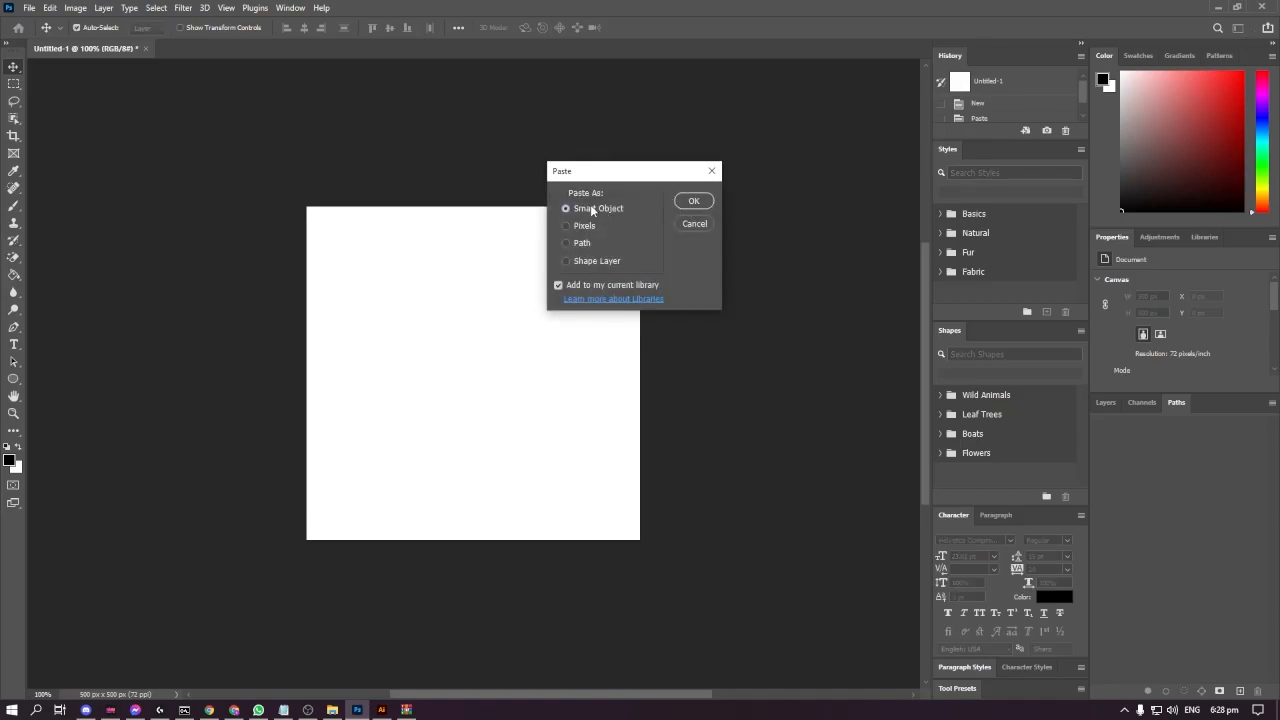
click(693, 201)
- Scale the pasted egg to about 311 x 374 px, commit the placement and dismiss the Libraries progress dialog
drag(491, 350, 608, 278)
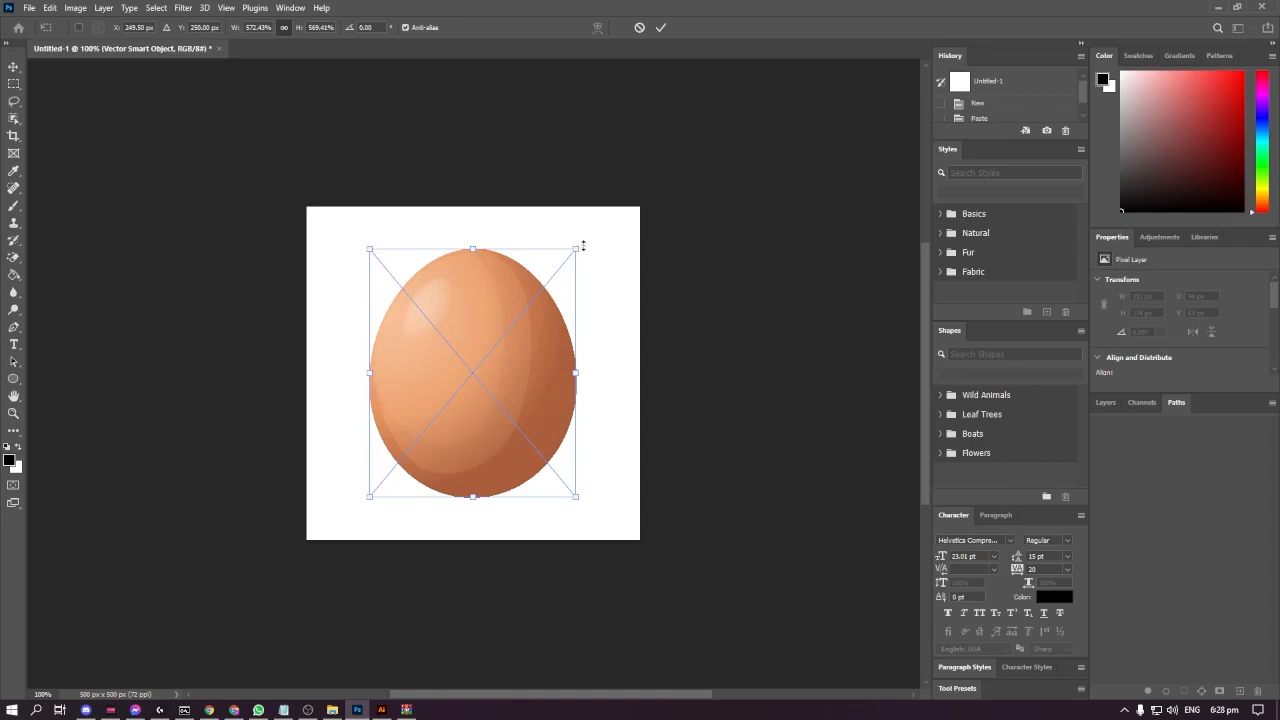
key(Return)
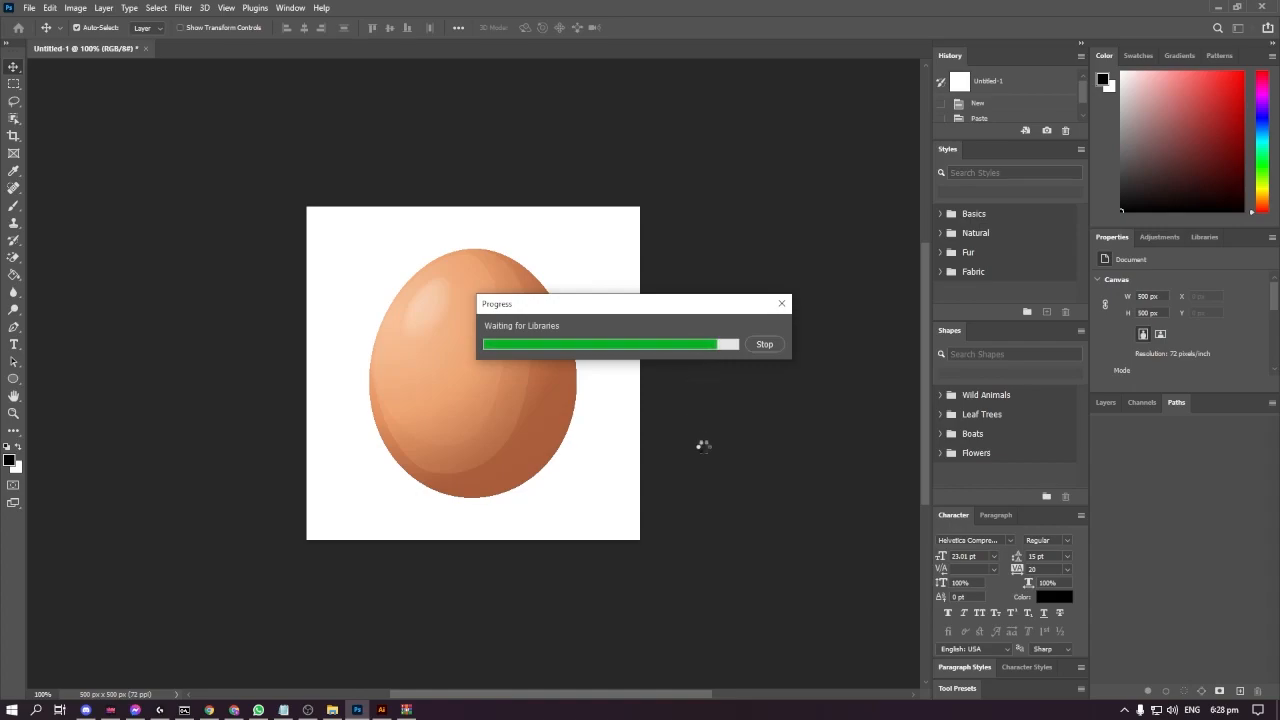
click(781, 303)
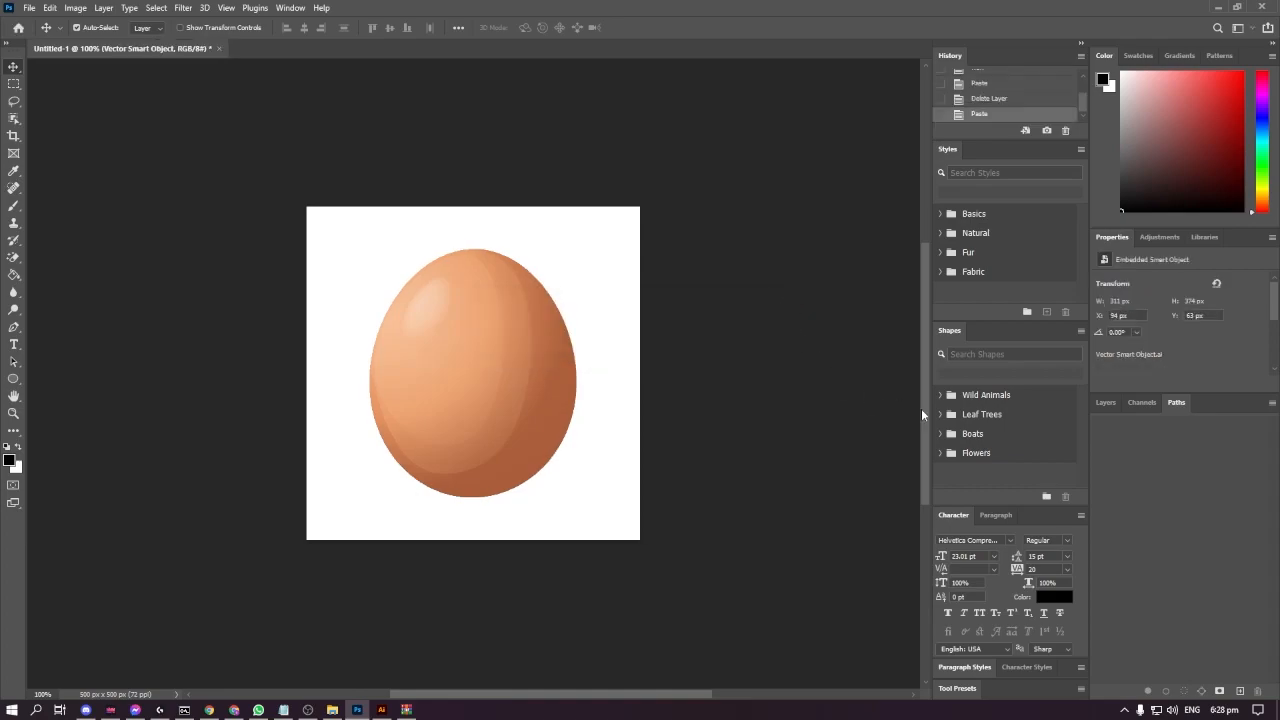
- Open the egg Smart Object's source artwork in Illustrator from its layer, and close it again
click(1112, 403)
double_click(1124, 489)
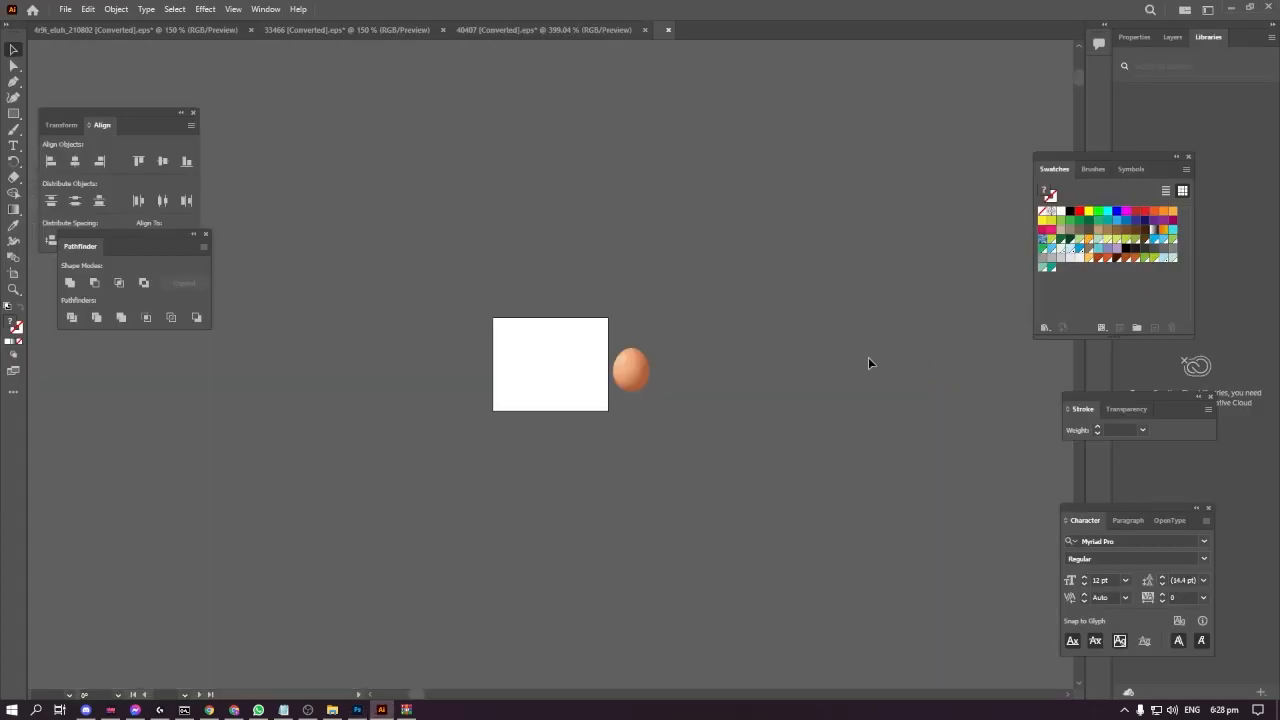
click(839, 30)
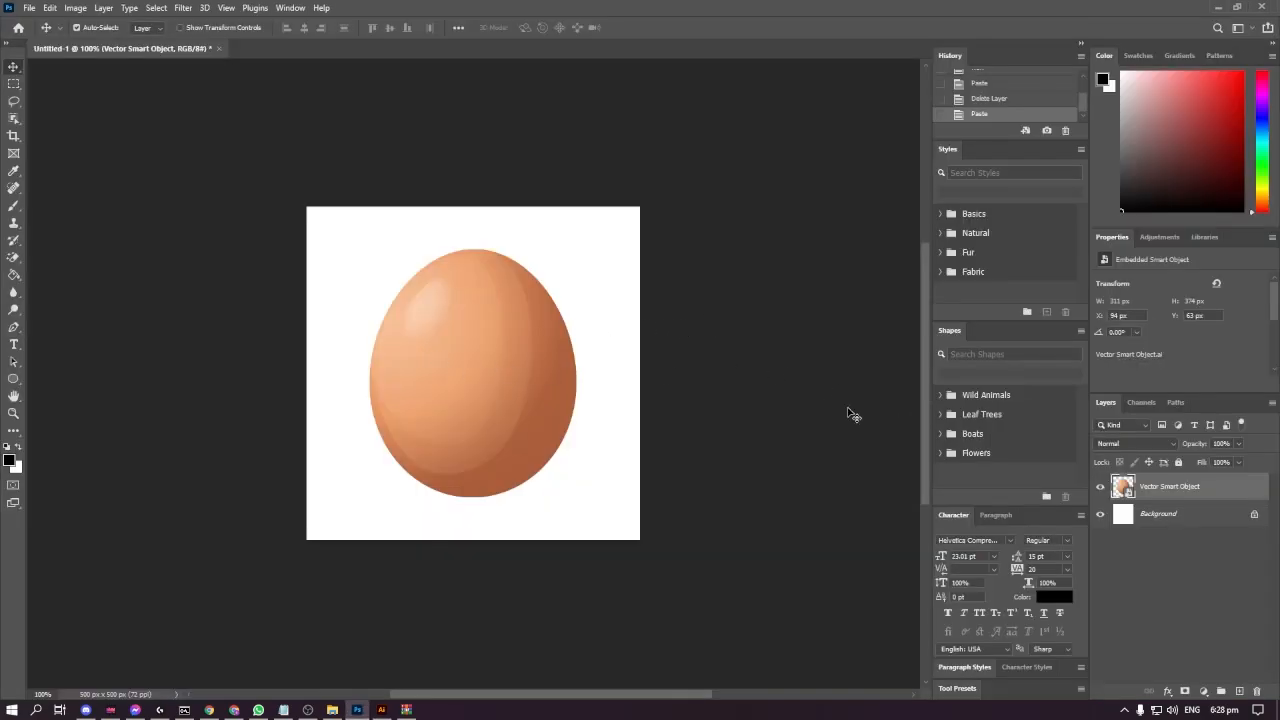
- Switch to Freepik's "cartoon mouth" results and download the Scary monsters mouths vector with the free, attribution-required option
key(alt+Tab)
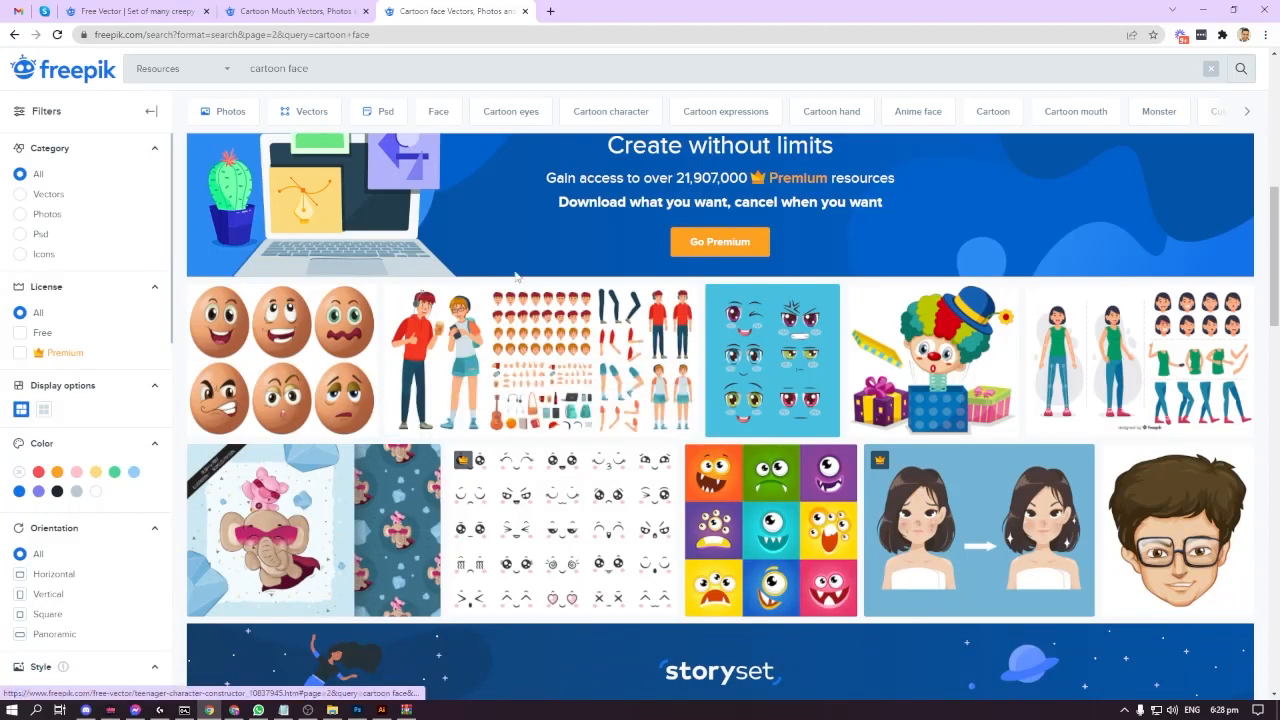
scroll(285, 385, up, 2)
click(290, 11)
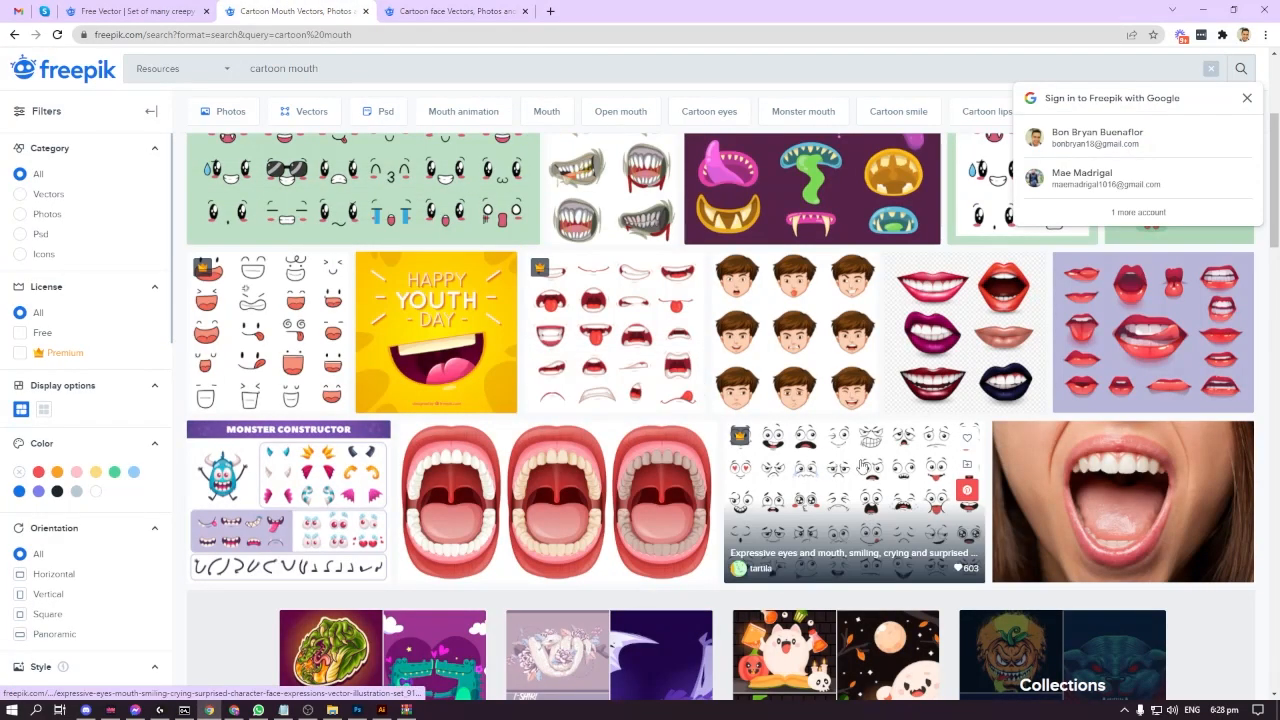
scroll(850, 530, up, 2)
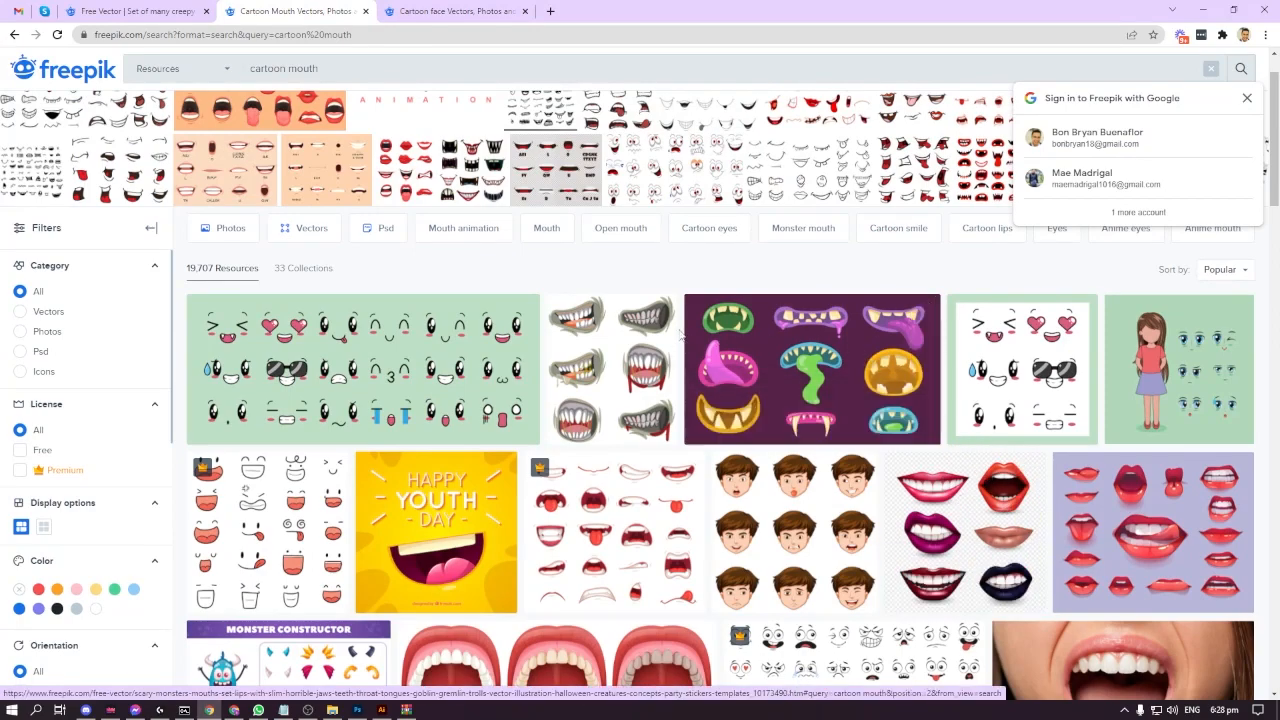
click(852, 372)
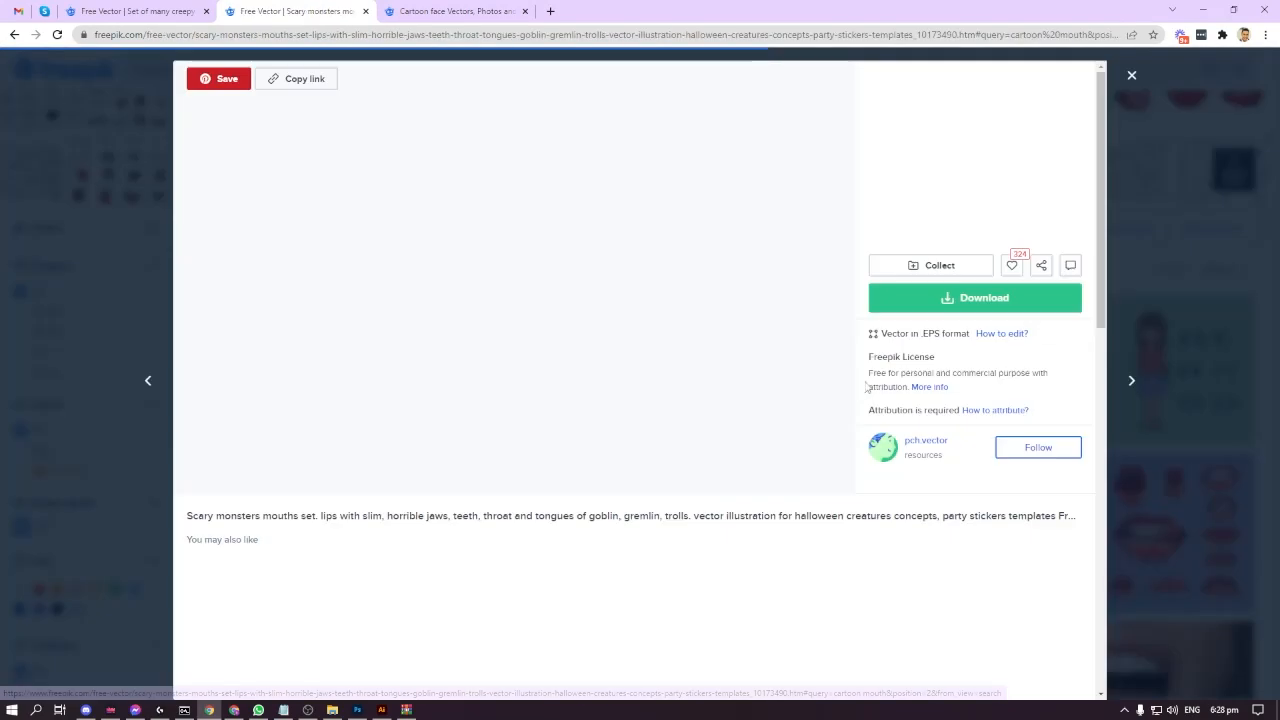
click(993, 305)
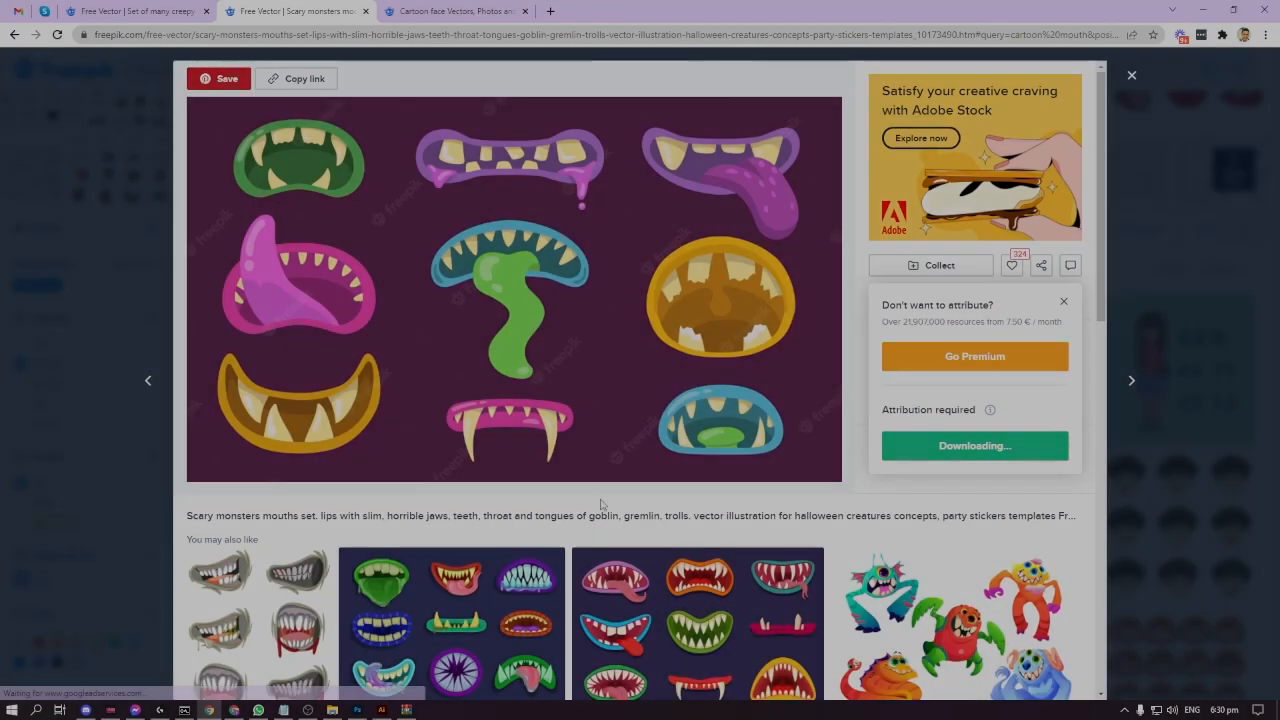
- Open the downloaded scary monsters mouths archive to view its files, and close it
scroll(601, 504, down, 4)
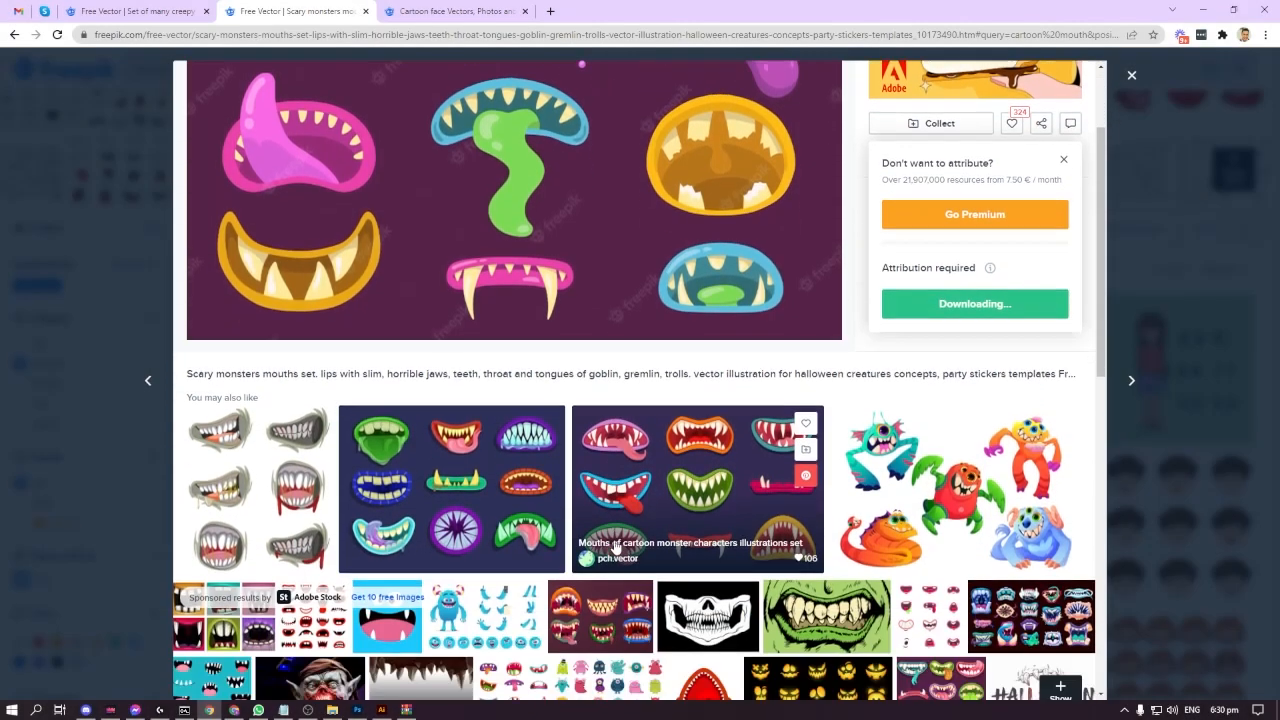
click(75, 681)
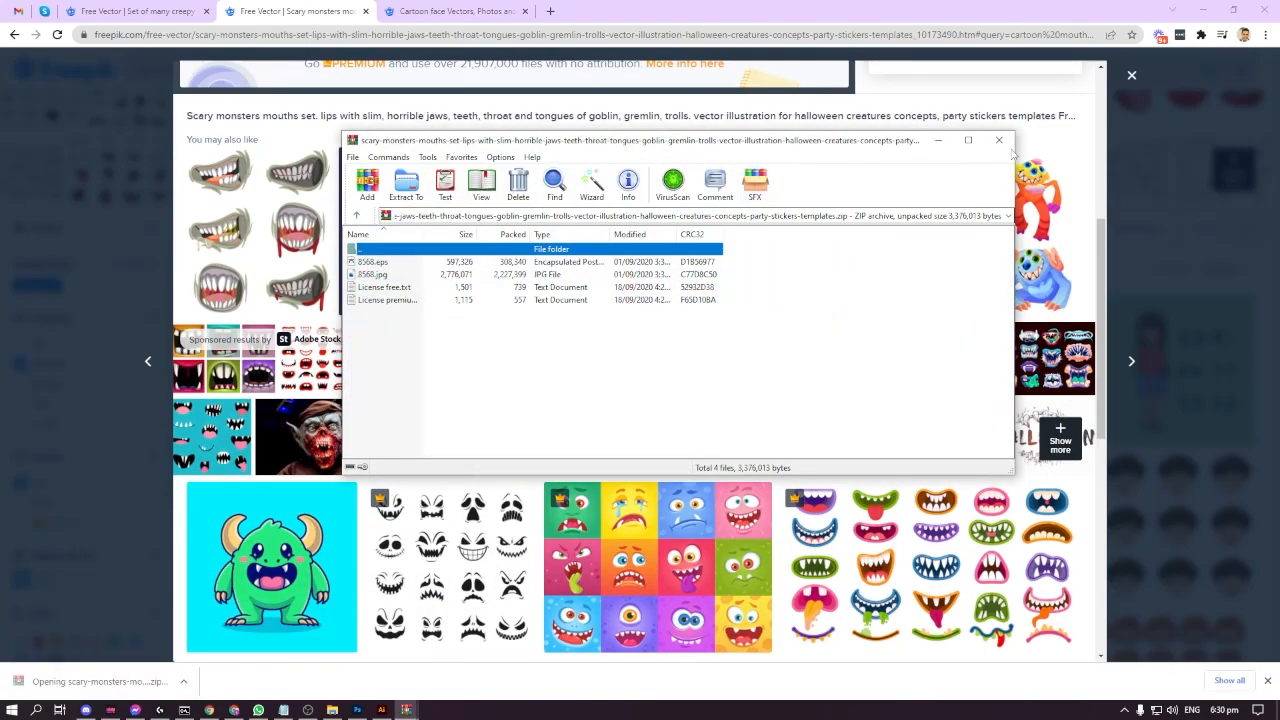
click(782, 255)
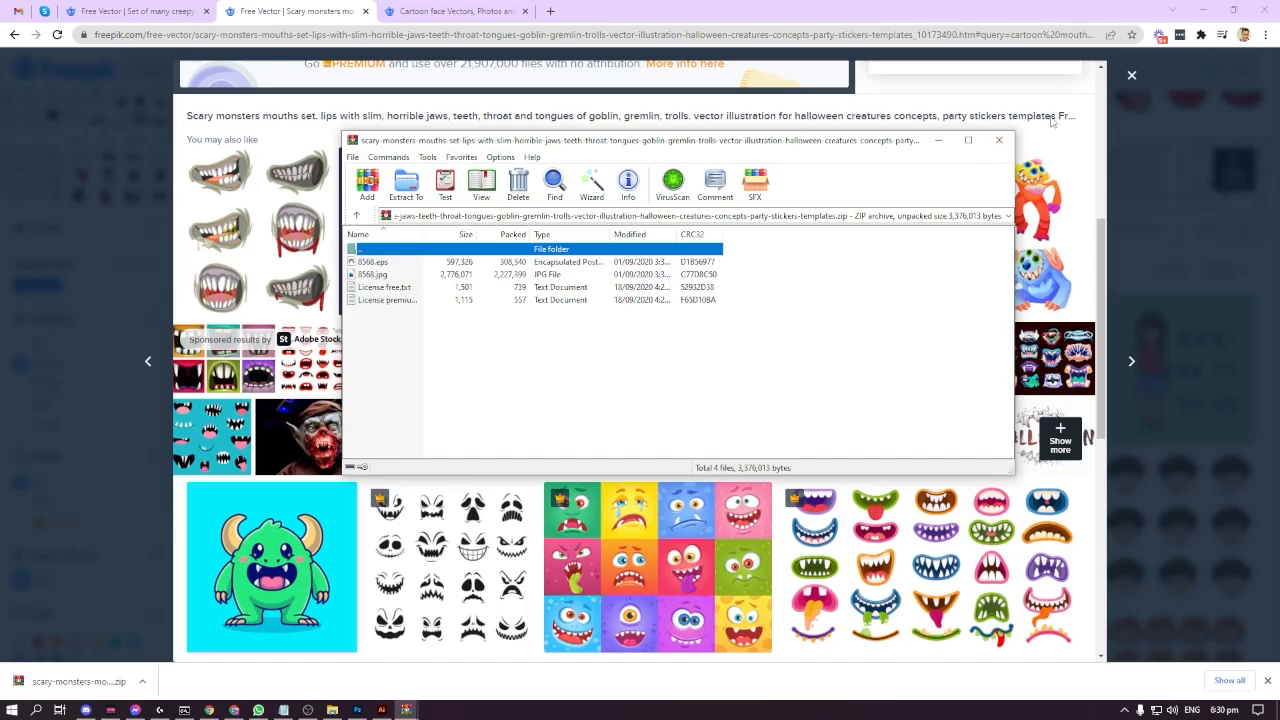
click(1002, 143)
scroll(757, 380, up, 4)
scroll(726, 394, down, 4)
scroll(680, 397, up, 4)
scroll(680, 397, down, 4)
scroll(680, 397, up, 3)
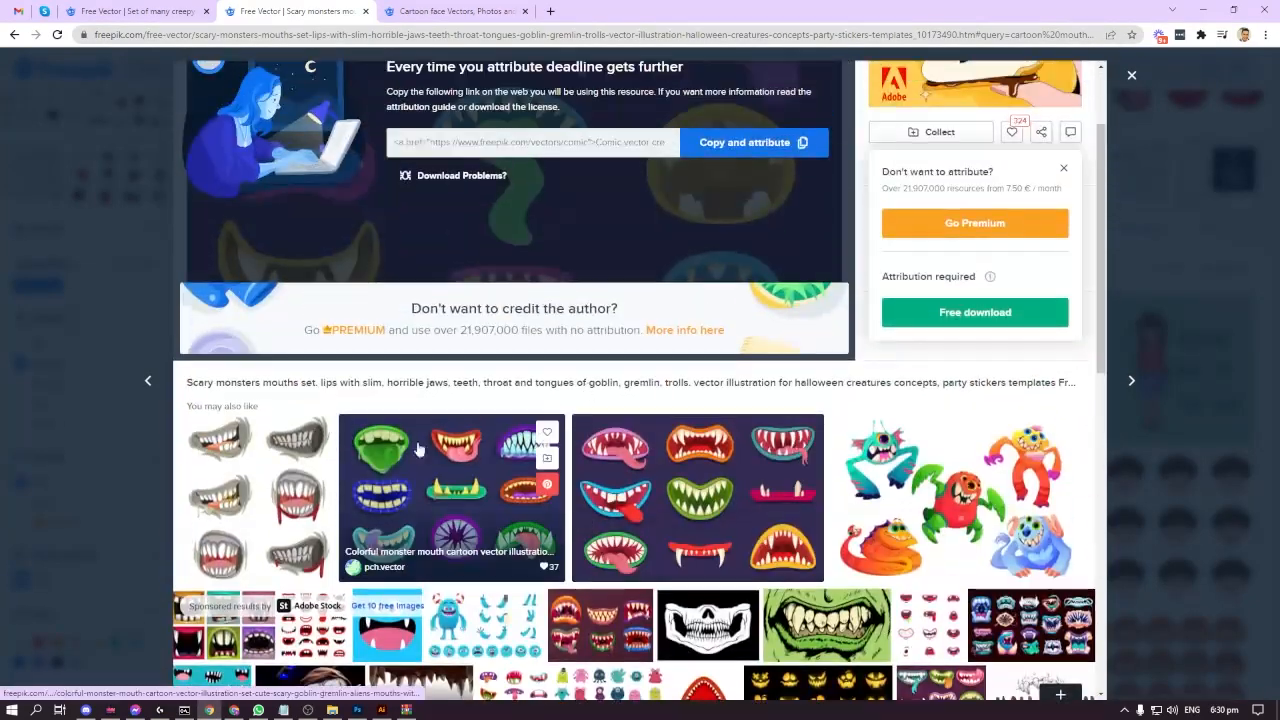
- Reopen 40407.eps from the egg-expressions.zip archive in Illustrator, and close the duplicate document and the archive
click(405, 710)
double_click(384, 262)
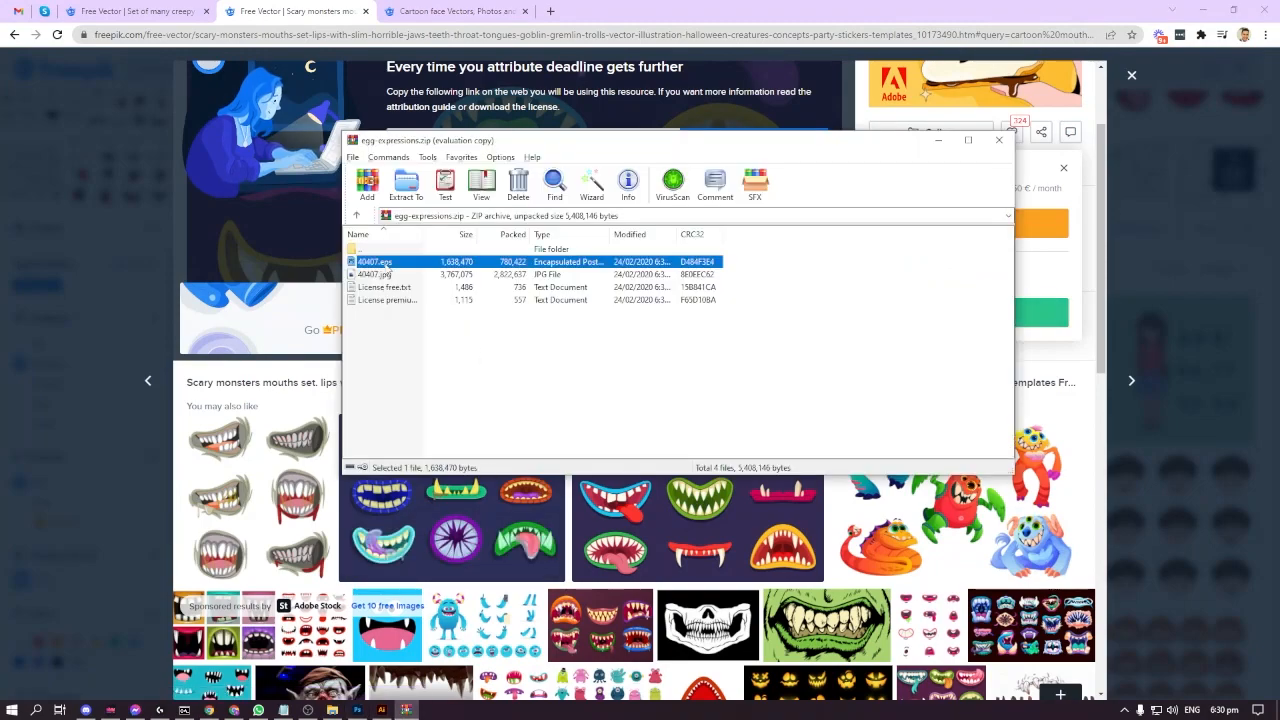
click(706, 378)
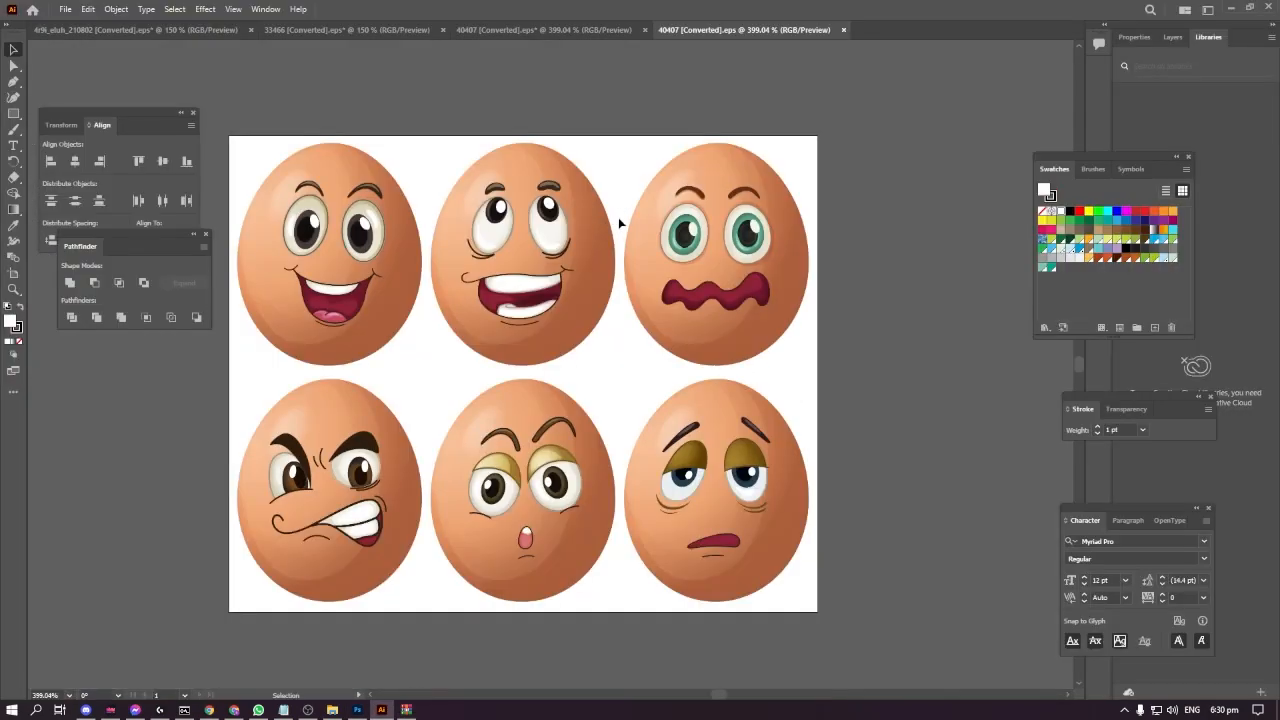
click(843, 30)
key(alt+Tab)
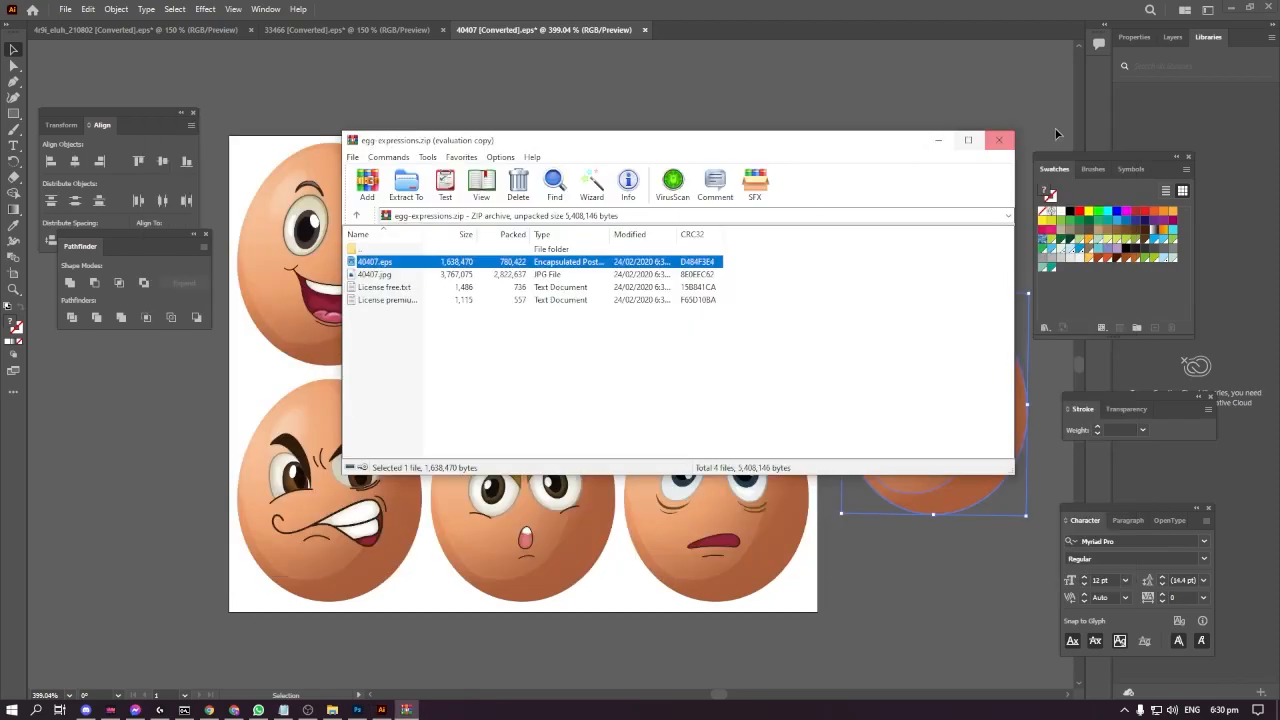
click(999, 140)
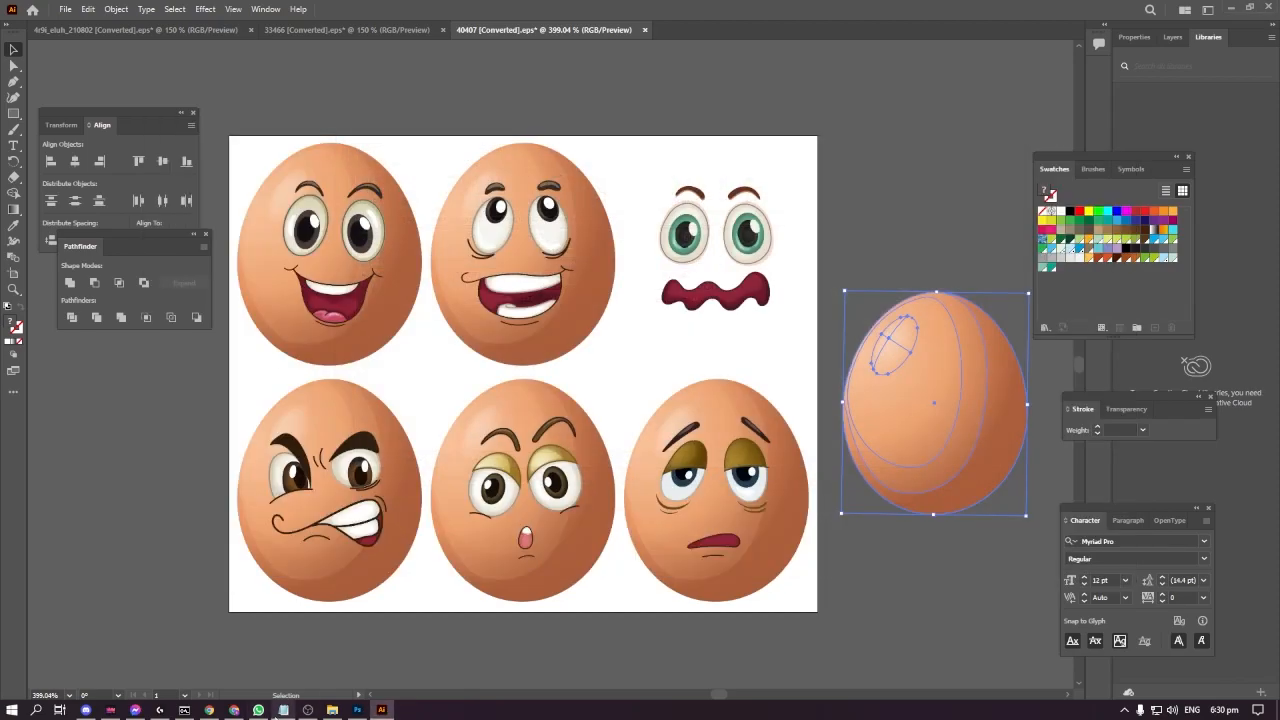
- Open 8568.eps from the scary monsters mouths archive in Illustrator, retaining the 9-slice scaling option for symbols
key(super)
click(343, 709)
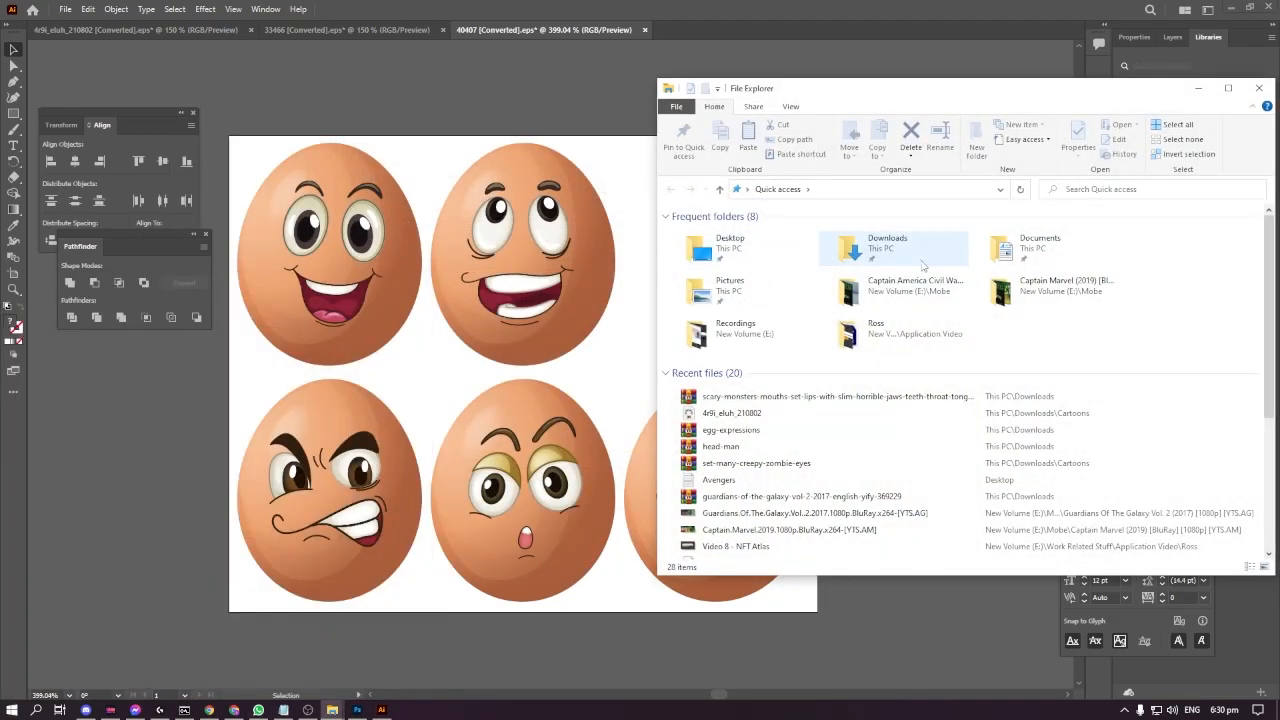
double_click(706, 247)
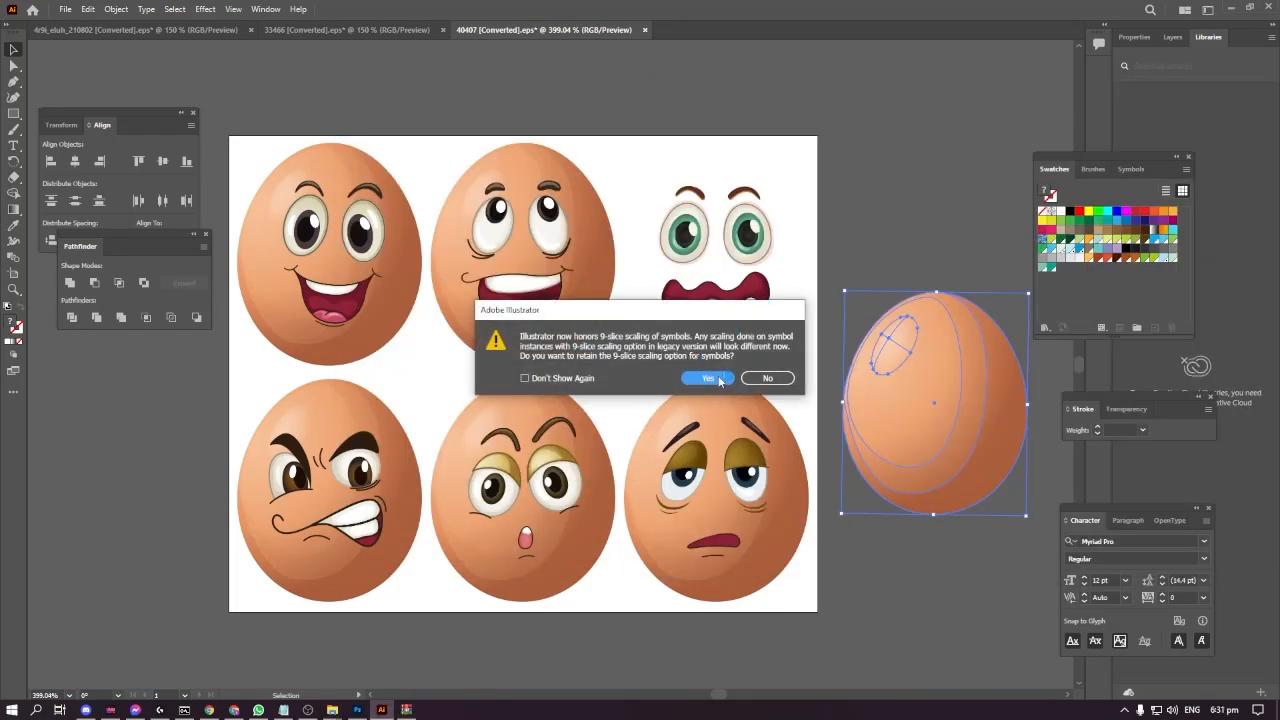
click(712, 378)
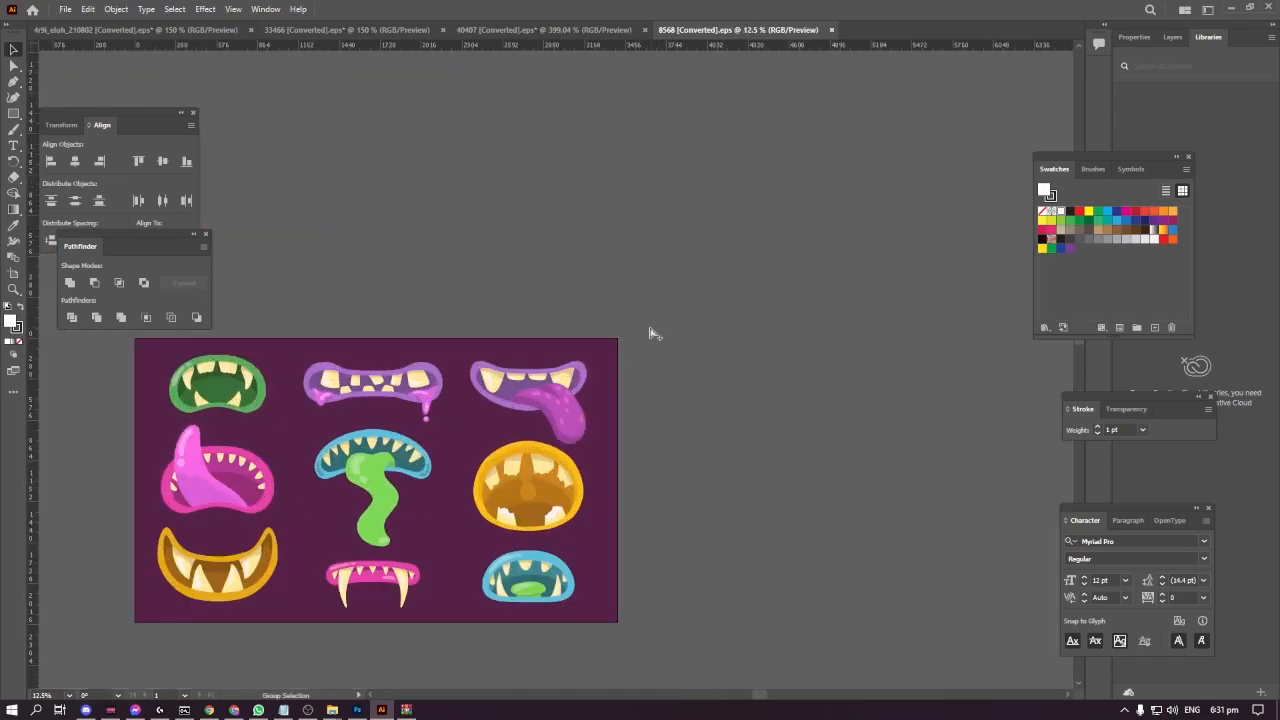
- Delete the dark purple background behind the monster mouths
scroll(649, 333, up, 3)
scroll(697, 262, down, 3)
drag(649, 270, 565, 245)
key(Delete)
drag(642, 277, 773, 203)
key(ctrl+z)
key(ctrl+z)
key(ctrl+z)
key(ctrl+z)
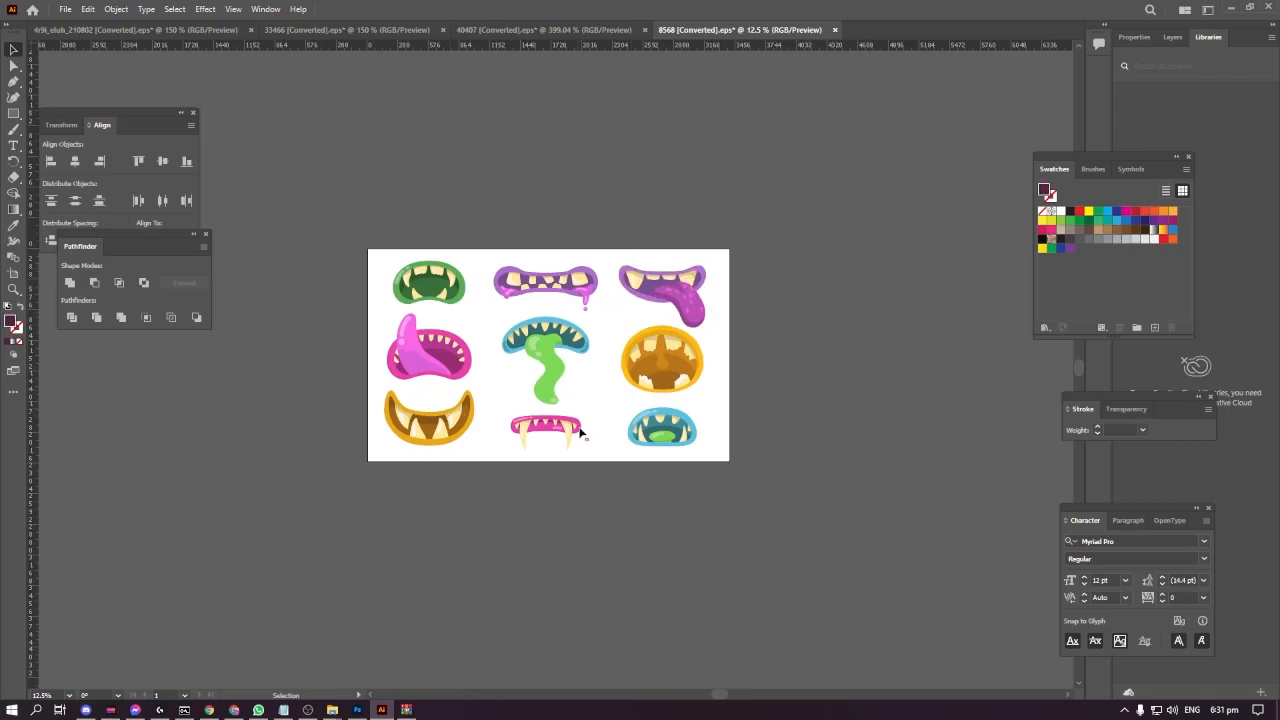
- Switch to Photoshop, paste the pink fanged mouth as a Smart Object and place it on the egg's lower half at about 32% scale
key(alt+Tab)
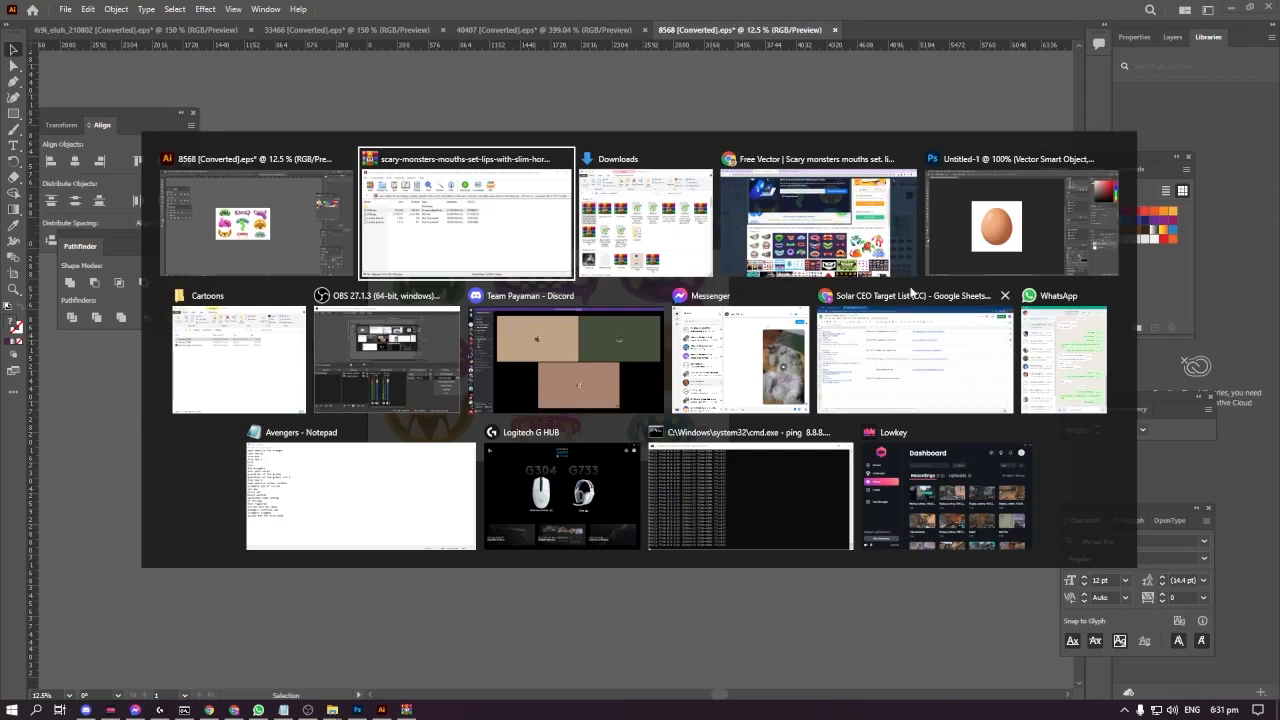
click(955, 250)
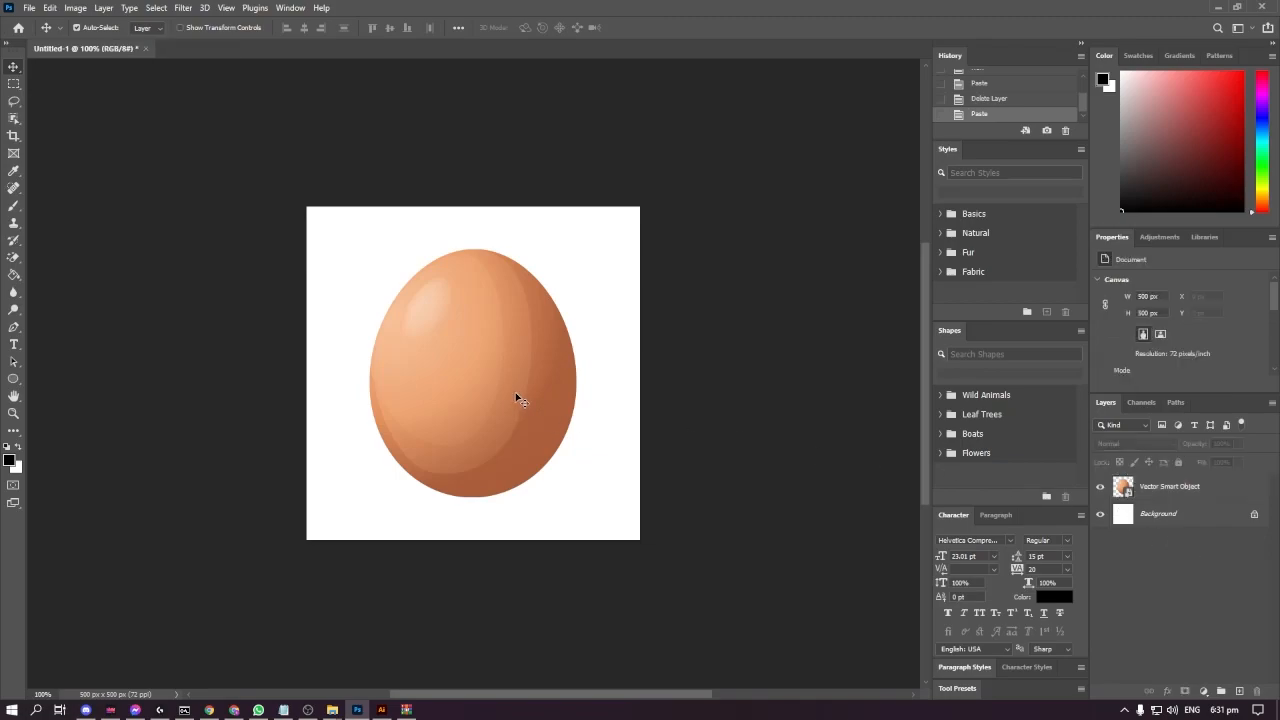
key(ctrl+v)
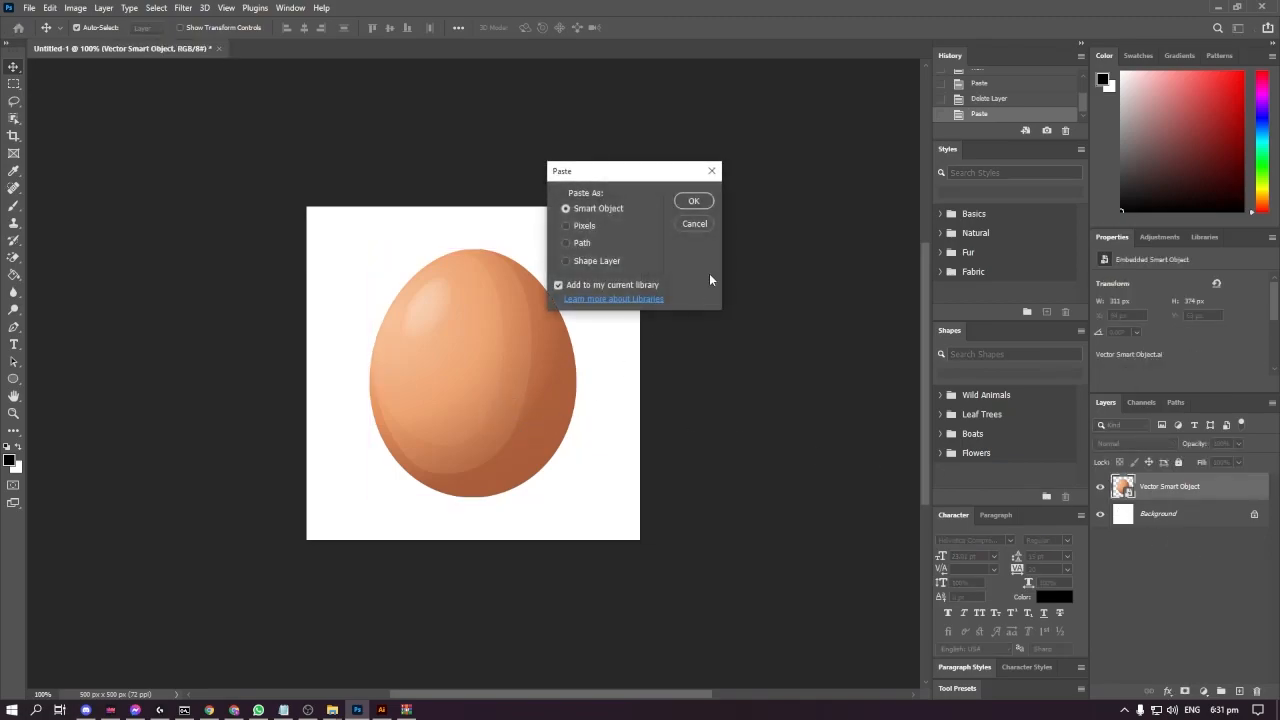
click(694, 201)
drag(640, 288, 502, 418)
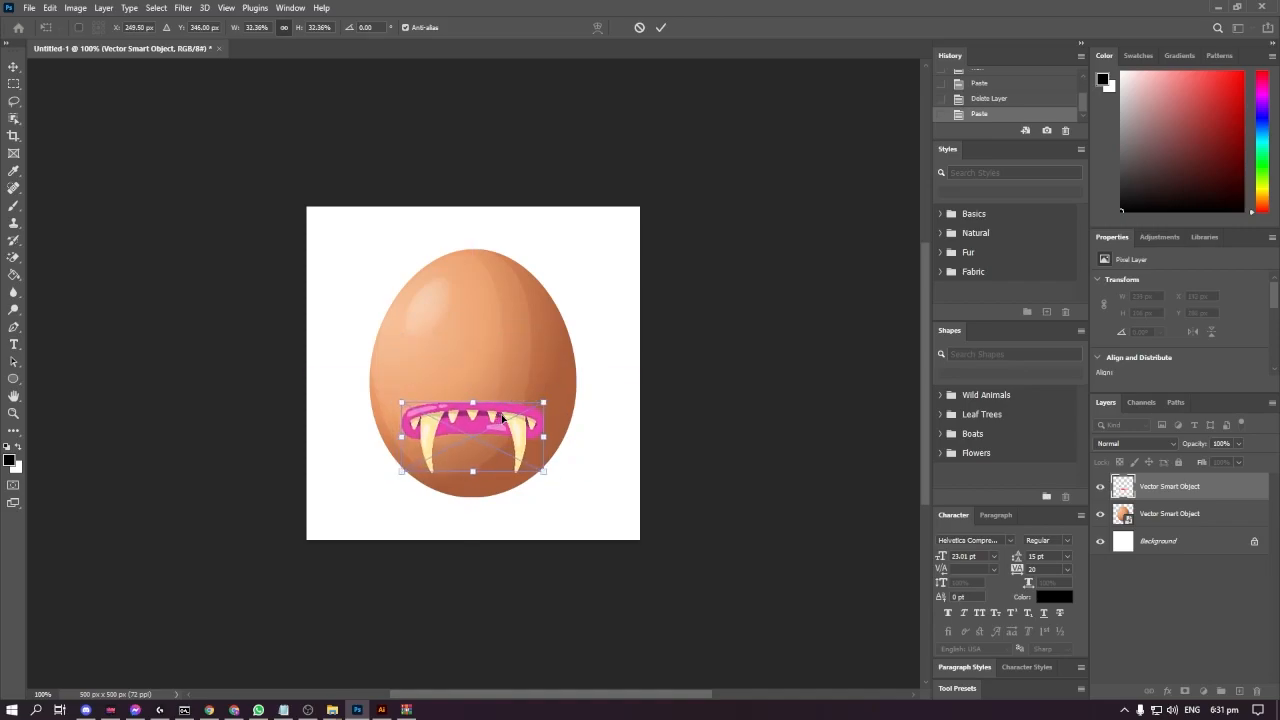
key(Return)
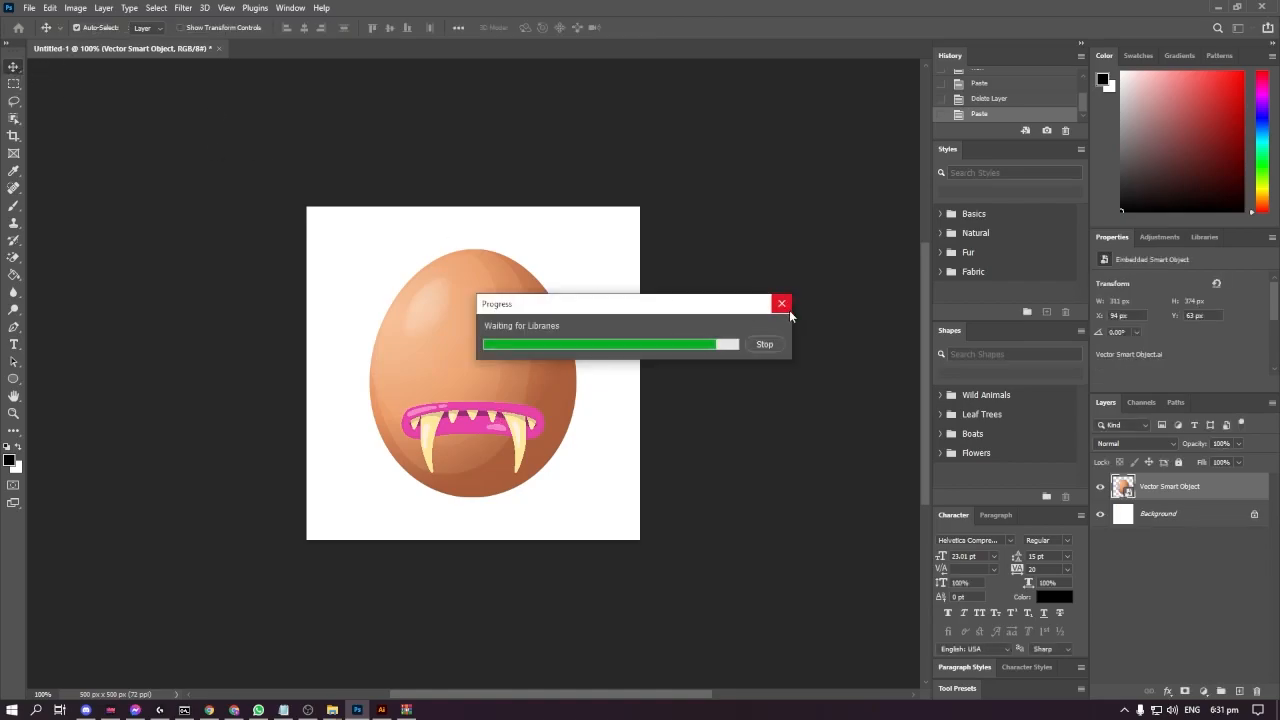
- Switch to Illustrator and reopen the zombie eyes artwork 4r9i_eluh_210802.eps
key(alt+Tab)
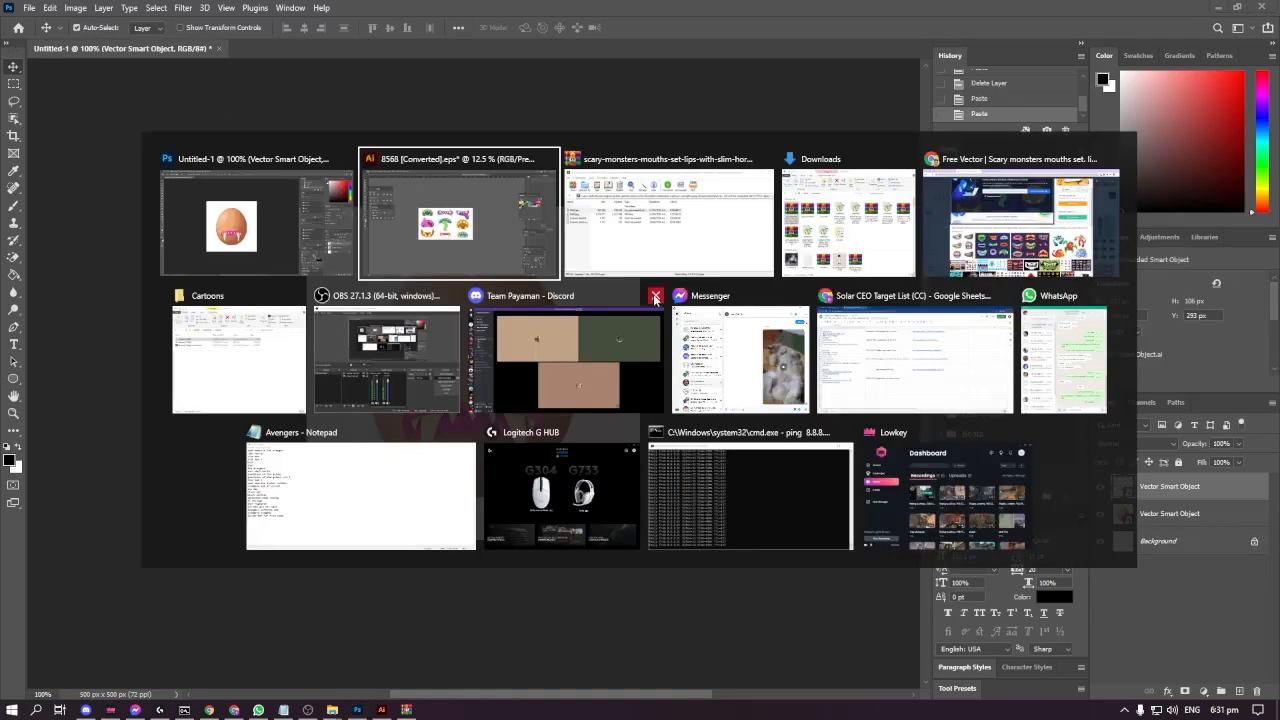
key(alt+Tab)
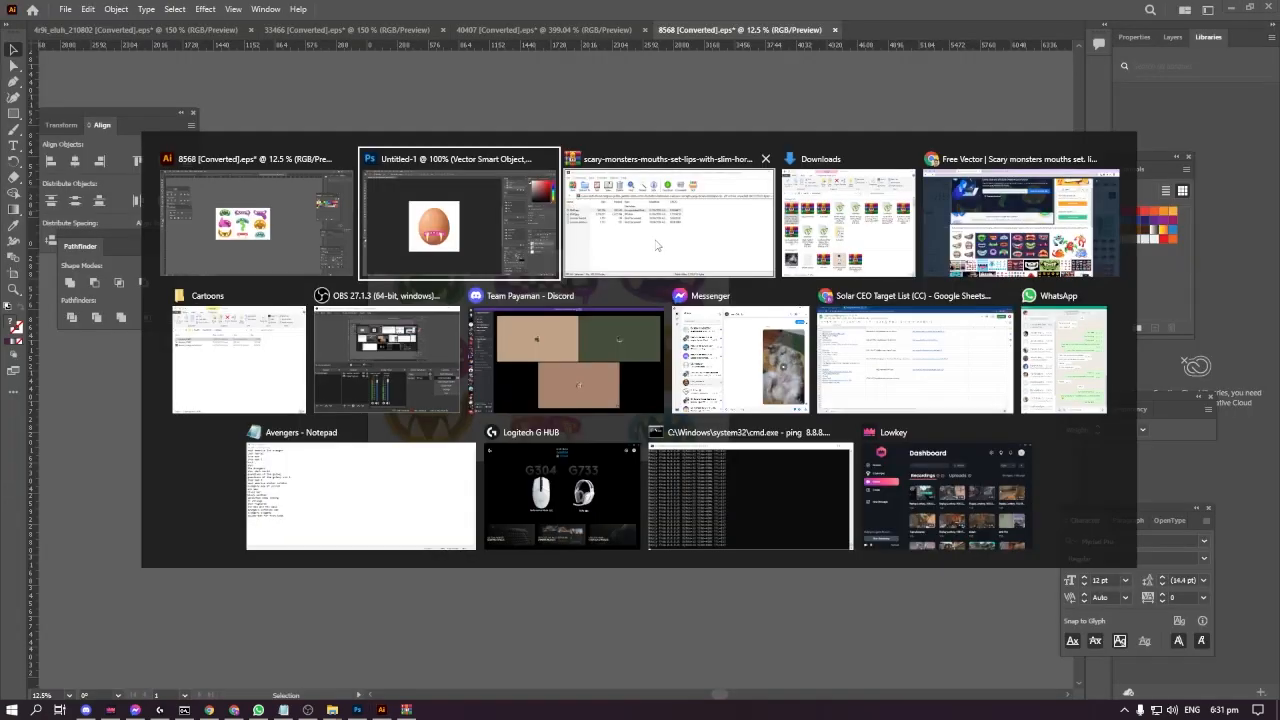
click(288, 246)
click(545, 30)
click(329, 30)
click(605, 30)
key(alt+Tab)
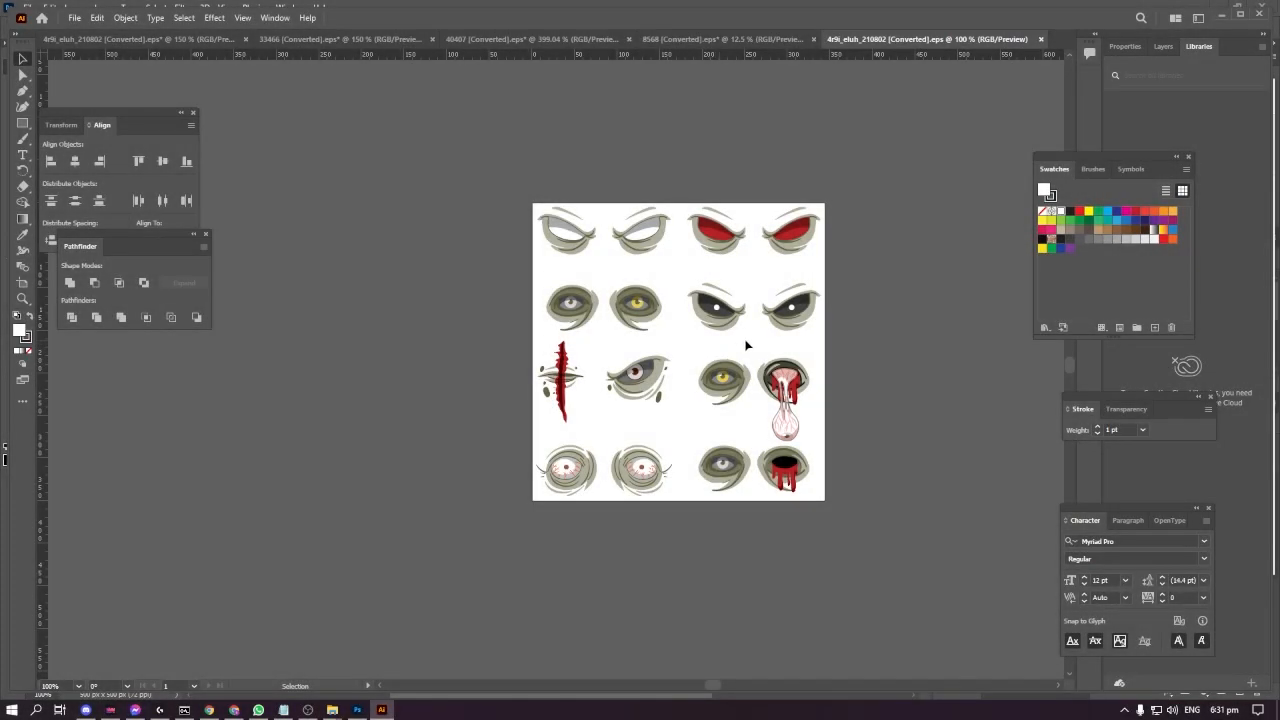
- Ungroup the zombie eyes artwork and move the red eye pair above the artboard
click(628, 236)
right_click(648, 236)
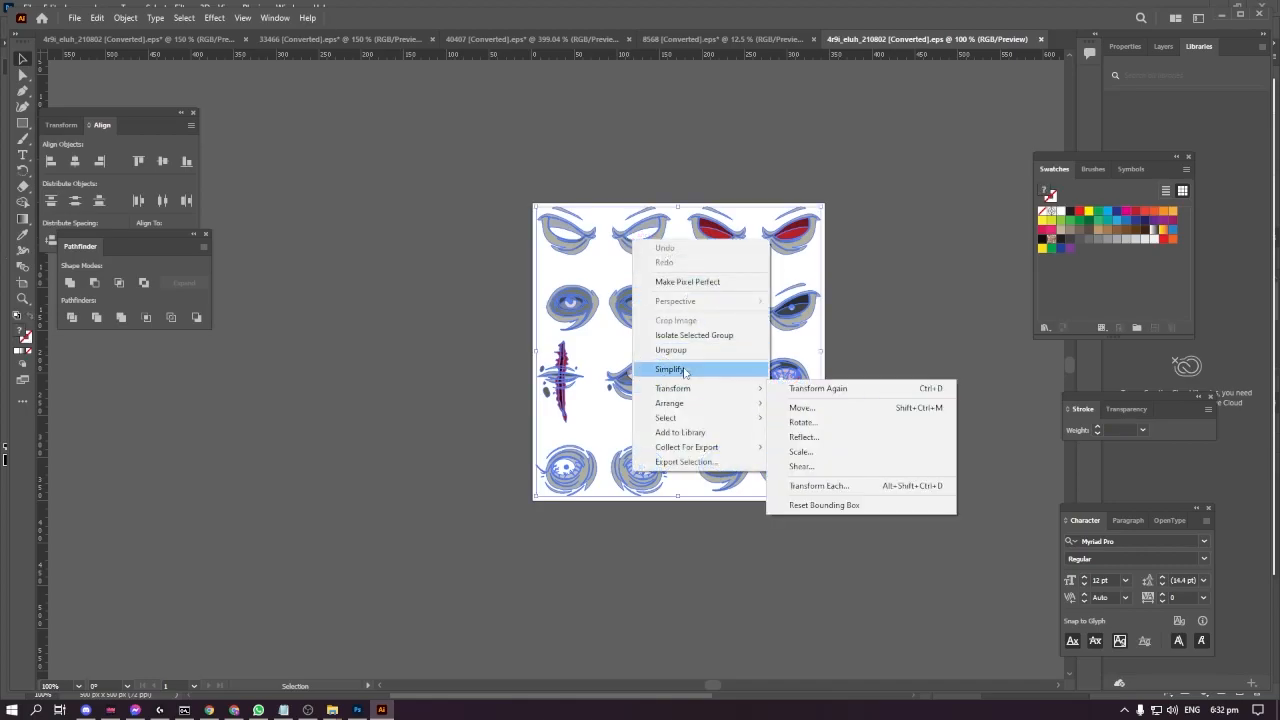
click(700, 349)
click(377, 294)
drag(774, 240, 740, 130)
- Copy the red eyes into Photoshop as a Smart Object above the mouth layer, enlarged to about 187 x 67 px and placed over the mouth
key(alt+Tab)
key(alt+Tab)
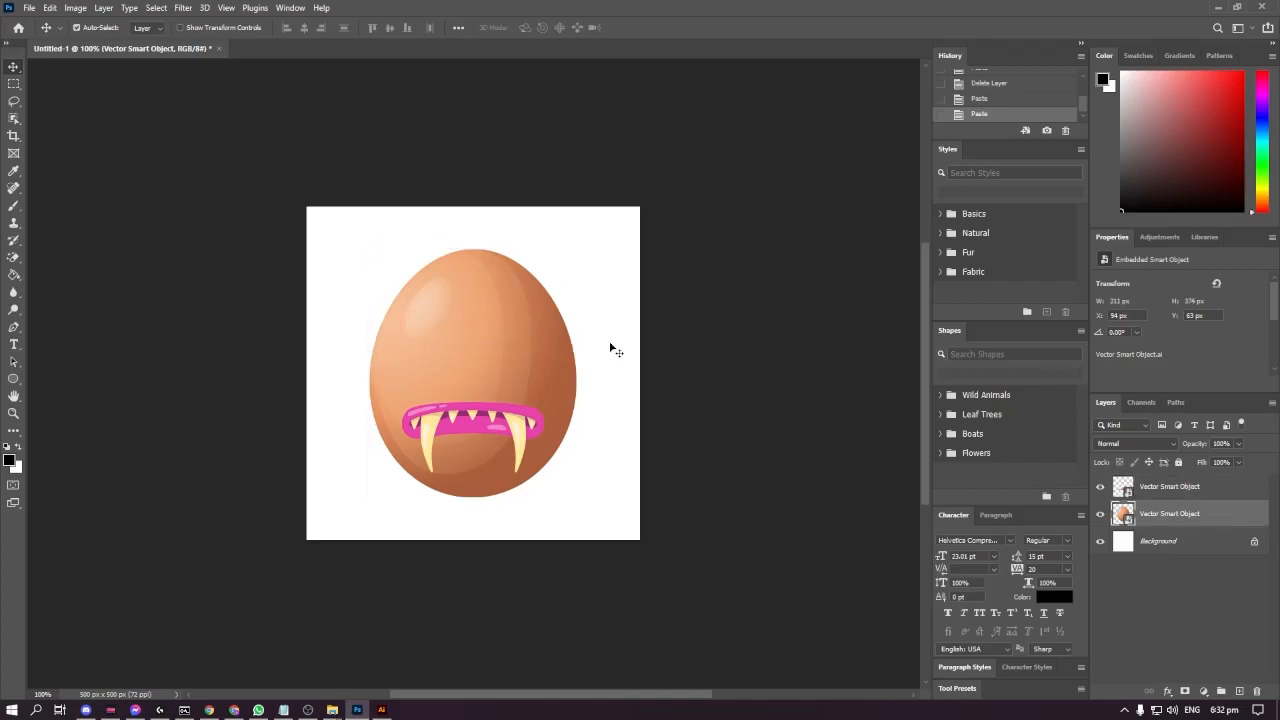
click(1162, 496)
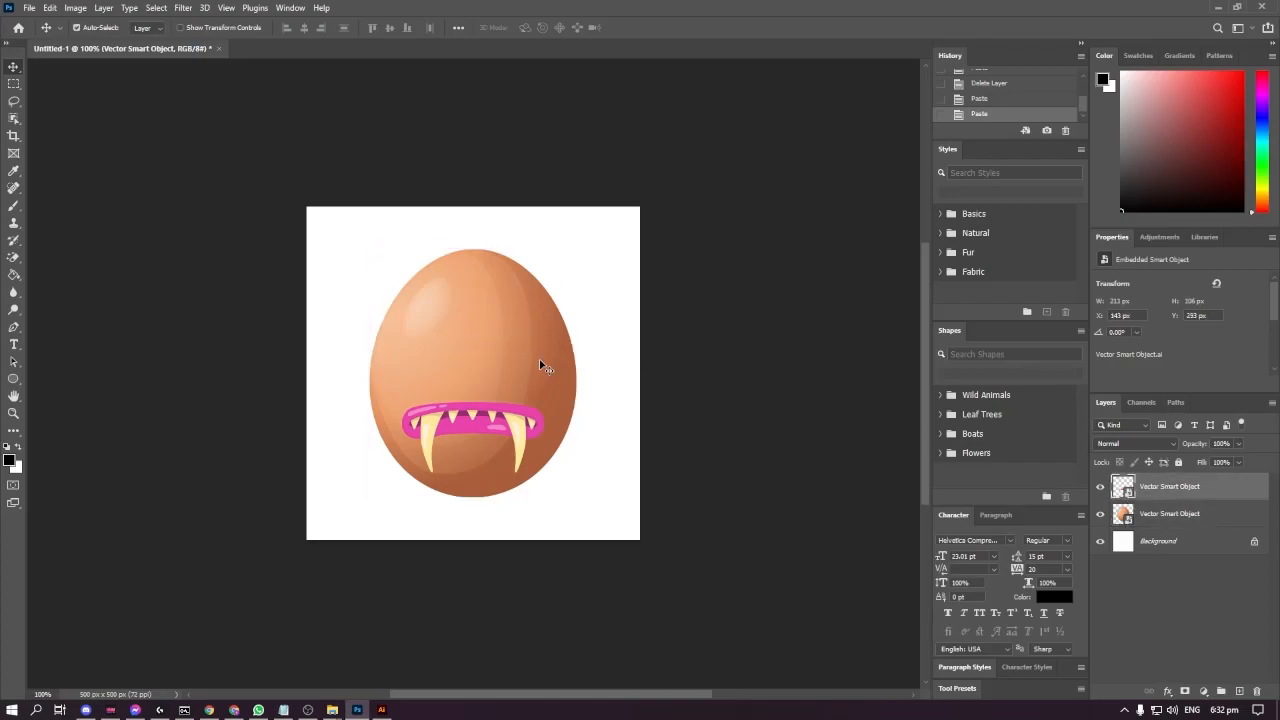
key(alt+Tab)
key(ctrl+c)
key(alt+Tab)
key(ctrl+v)
click(687, 204)
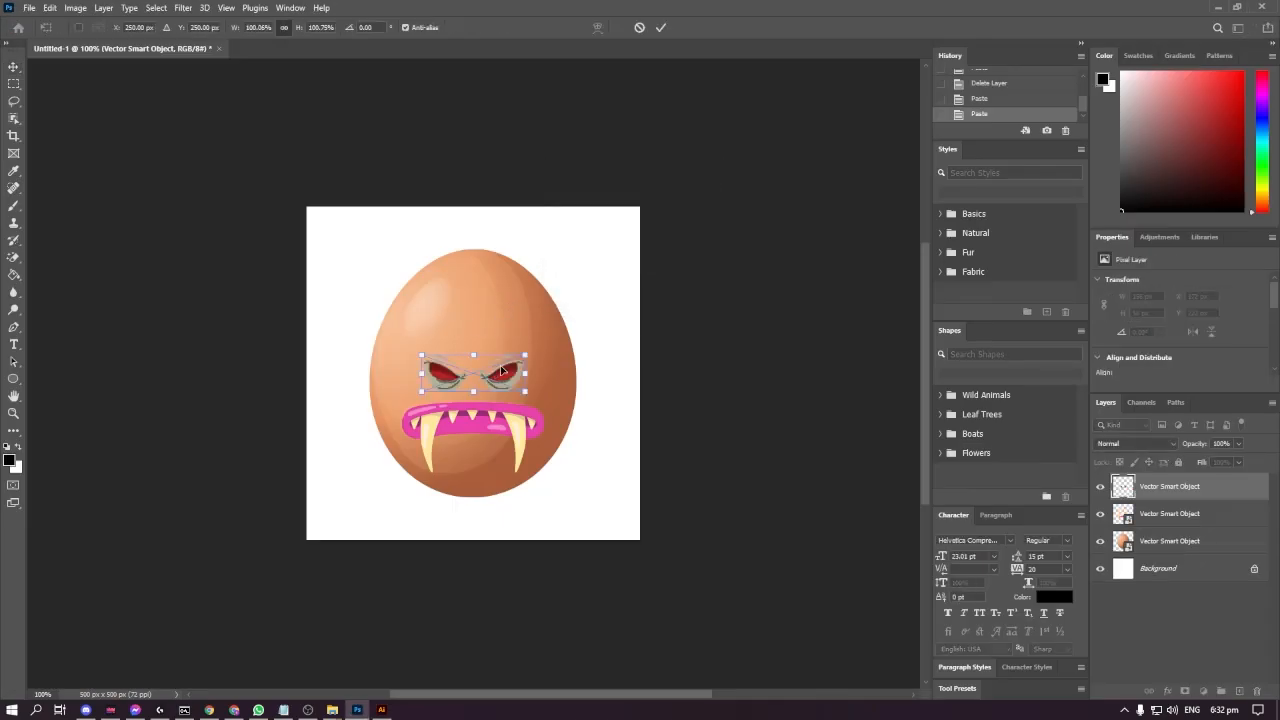
drag(528, 372, 515, 342)
key(Return)
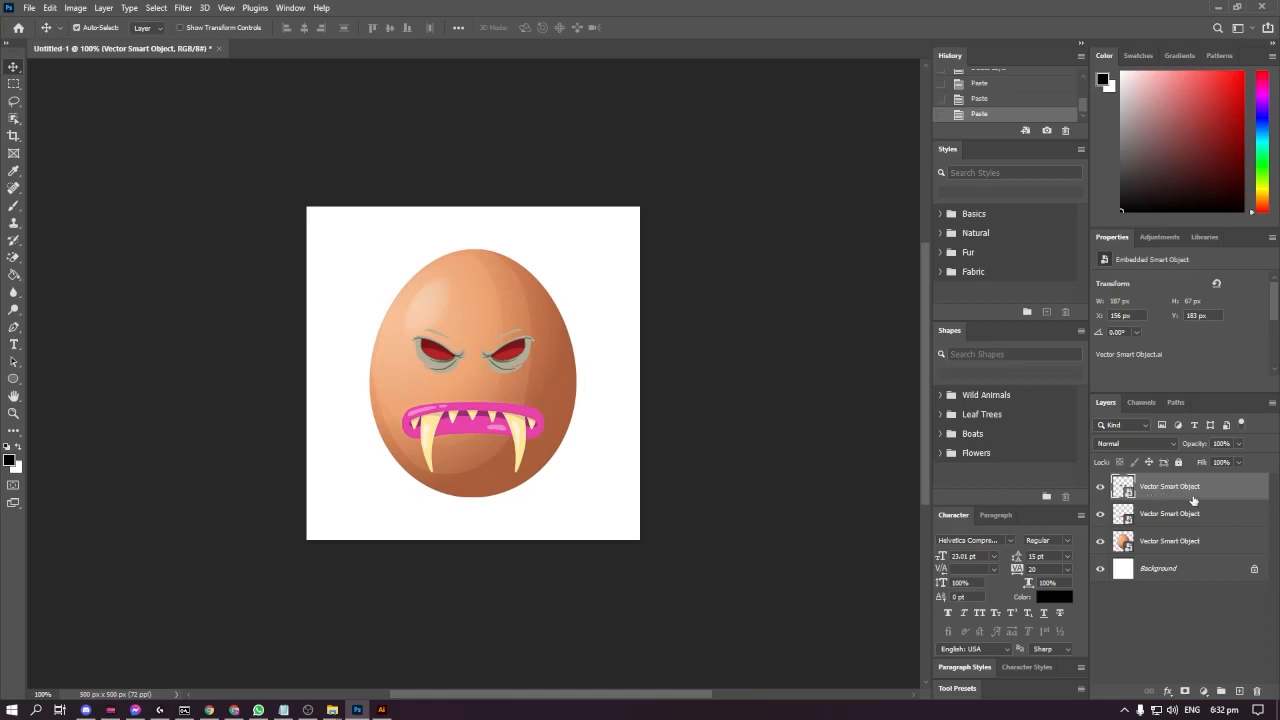
- Copy the white zombie eyes from Illustrator into Photoshop as a Smart Object, scaled to about 141% and placed over the red eyes
key(alt+Tab)
key(alt+Tab)
key(alt+Tab)
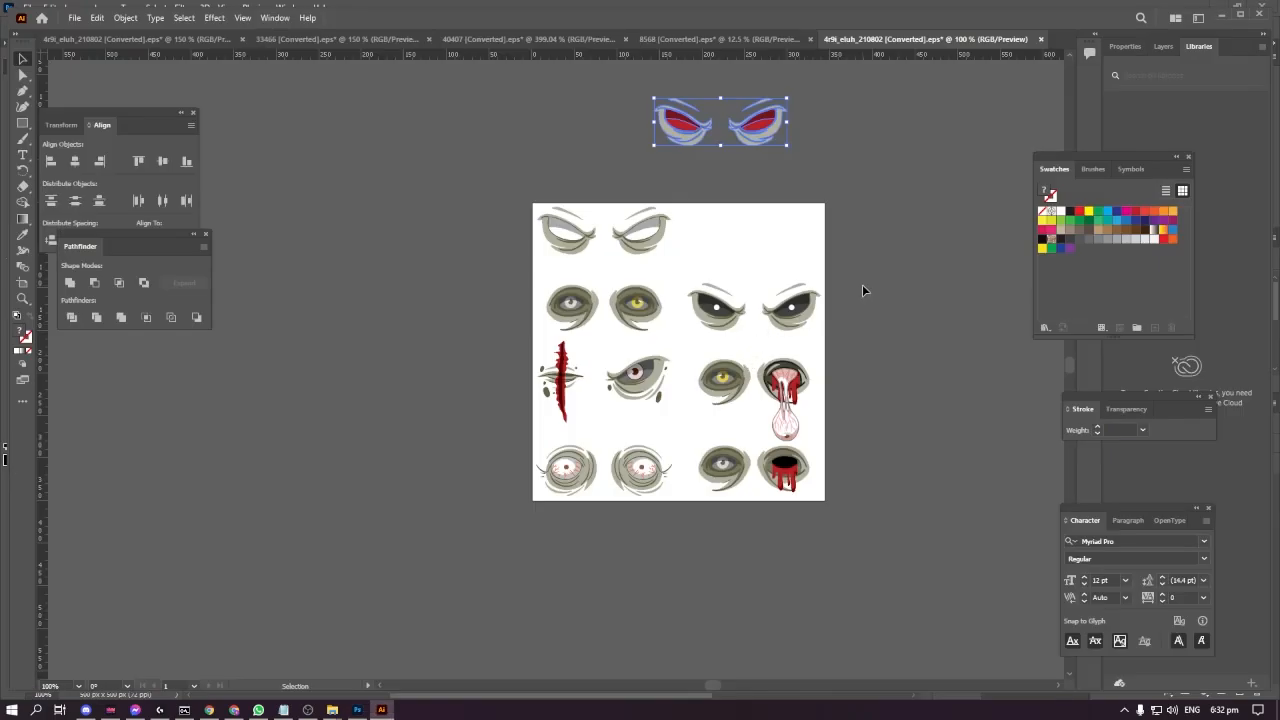
click(865, 312)
click(744, 283)
key(alt+Tab)
click(475, 343)
key(ctrl+v)
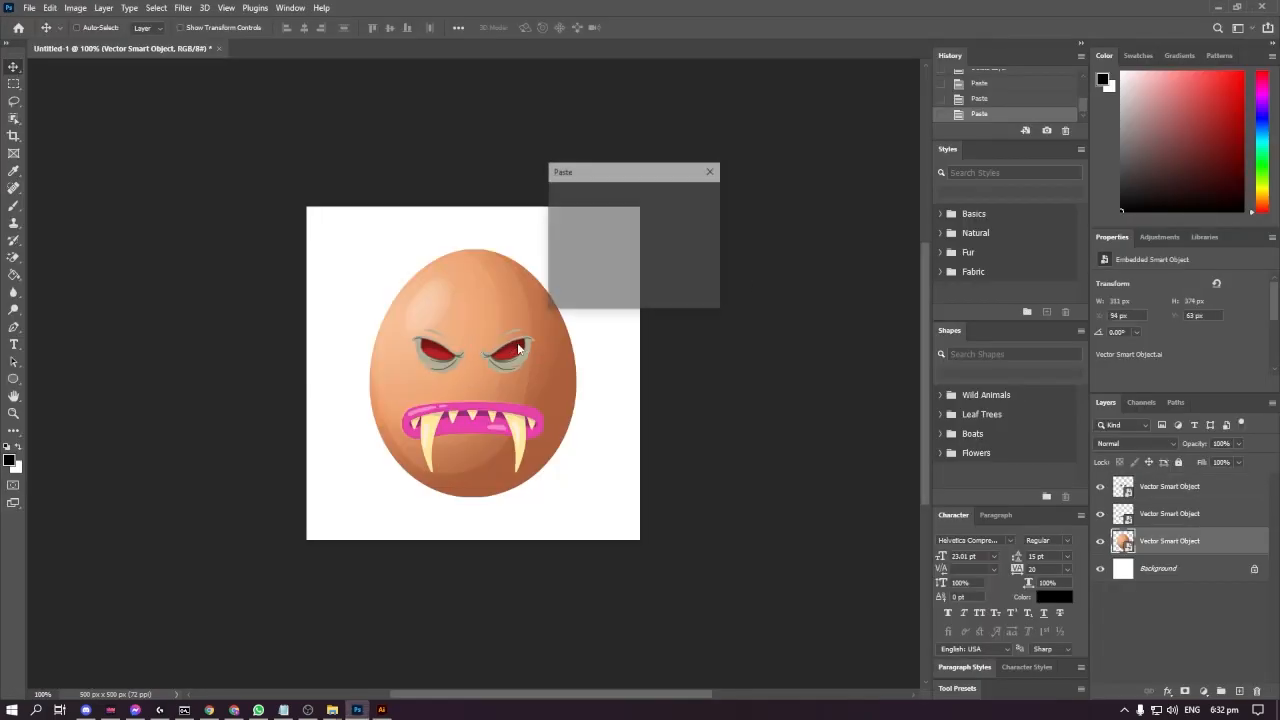
click(688, 199)
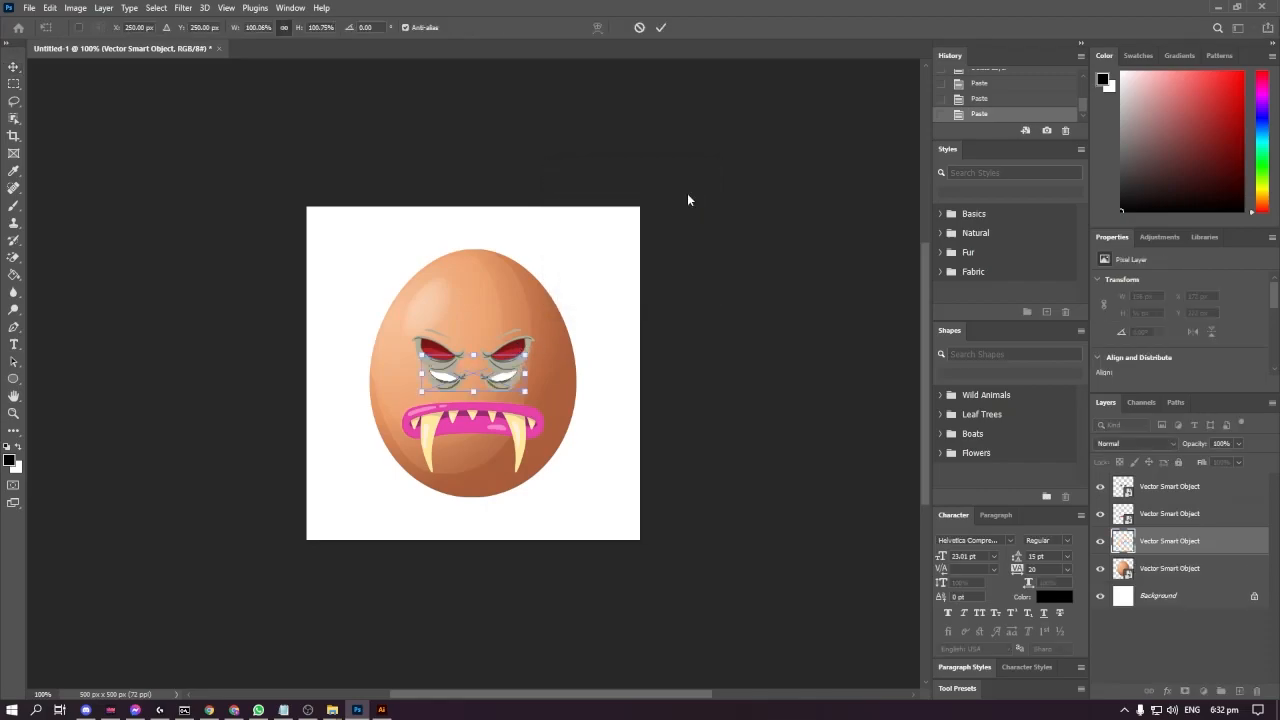
drag(525, 352, 548, 340)
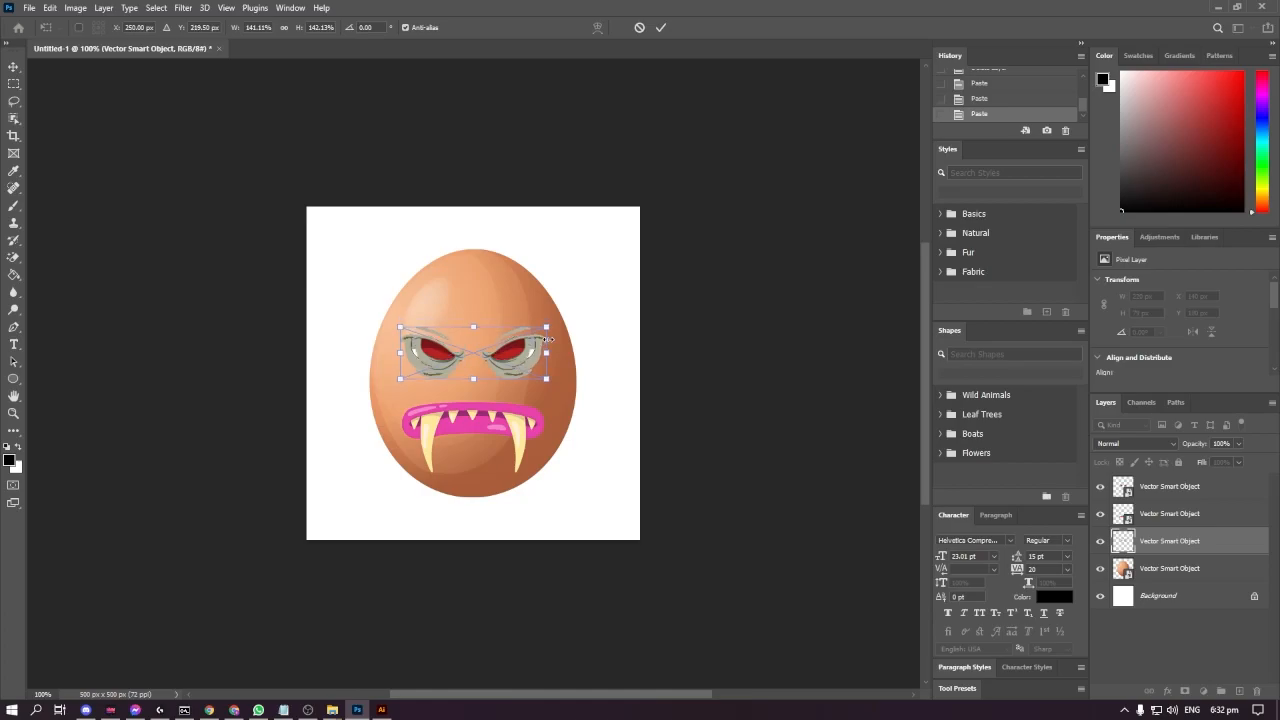
key(Return)
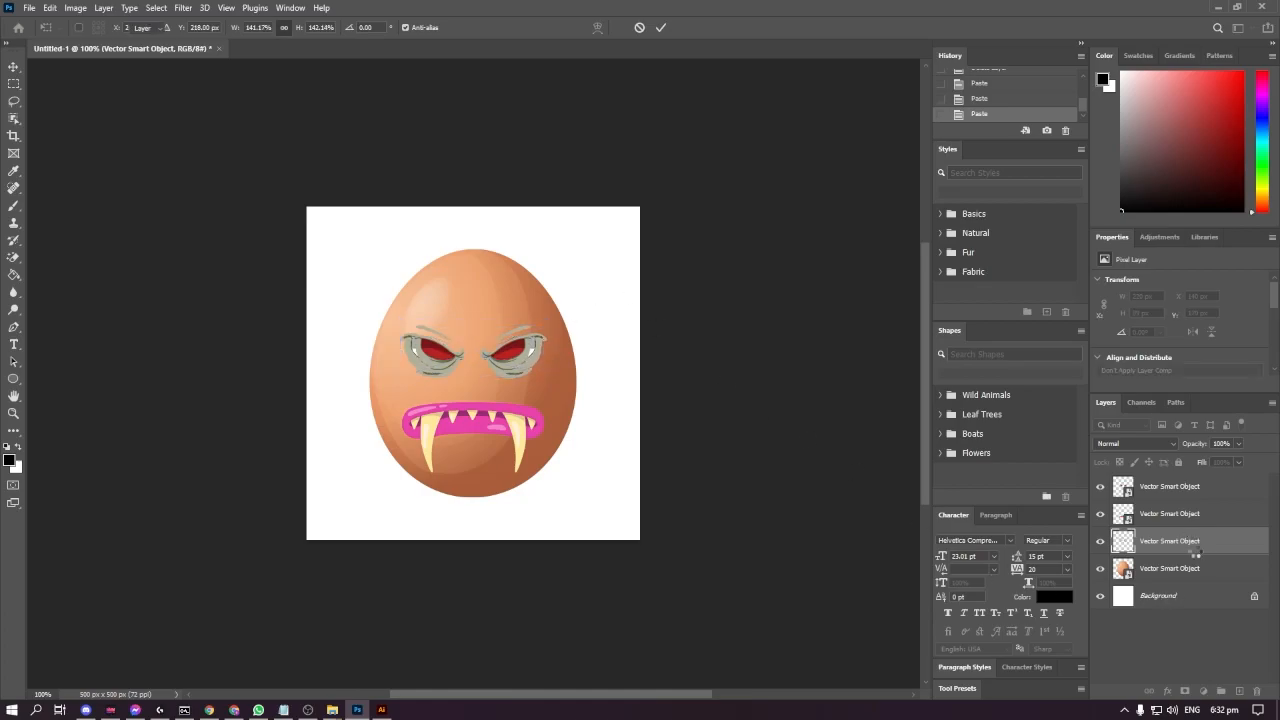
- Move the white eyes layer to the top of the stack and toggle its visibility to compare it with the red eyes
drag(1195, 541, 1185, 476)
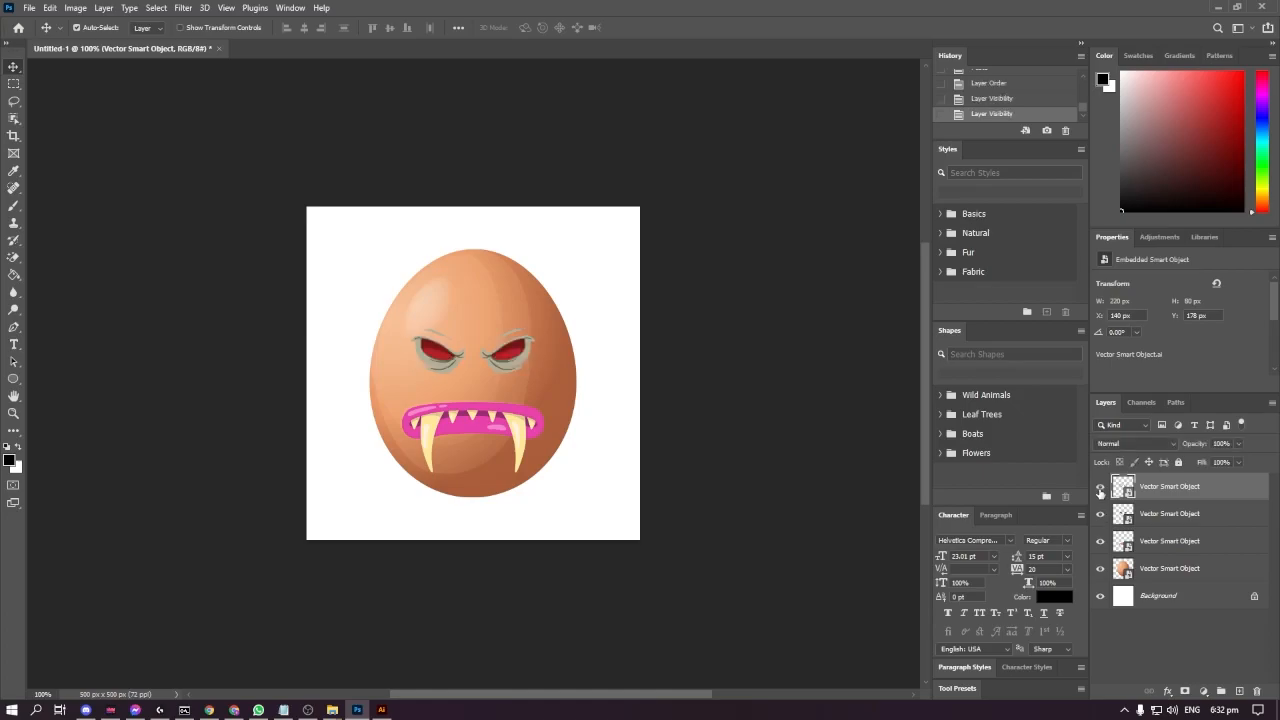
click(1100, 488)
click(1101, 490)
click(1101, 490)
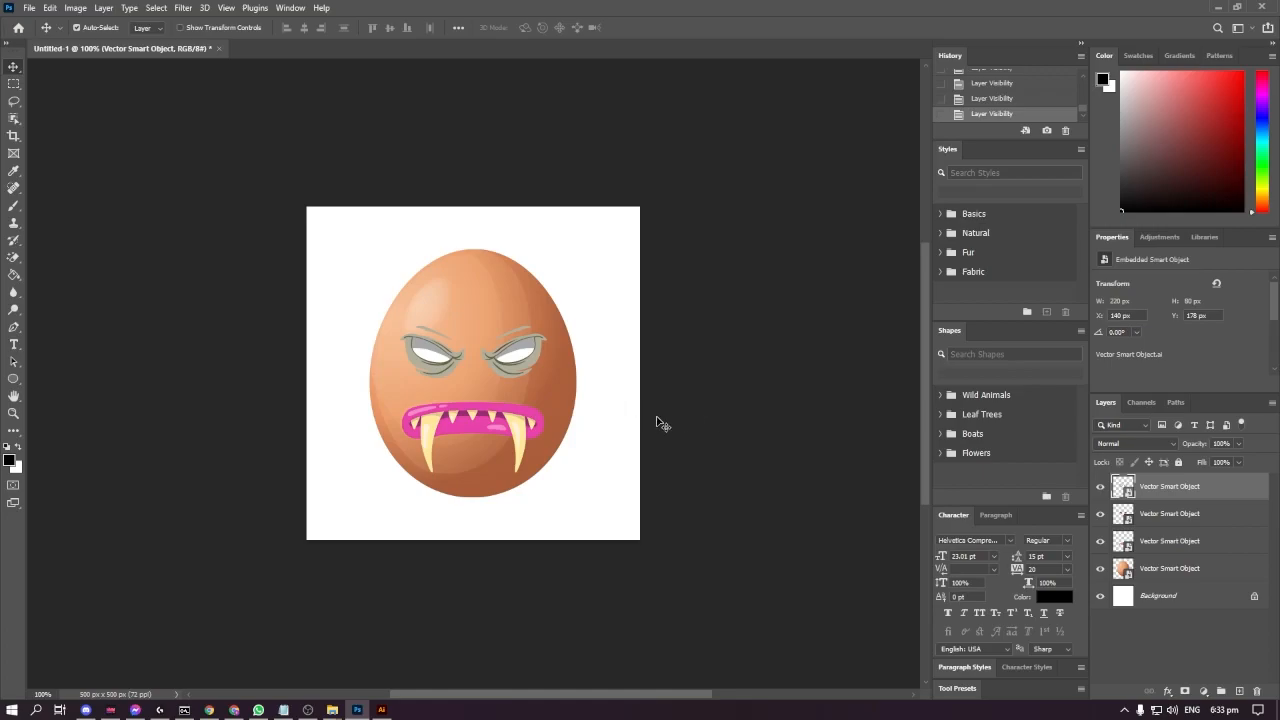
- Hide the red and white eye layers in Photoshop, and copy the green-ringed grey and yellow eye pair in Illustrator
key(alt+Tab)
click(763, 263)
key(alt+Tab)
key(alt+Tab)
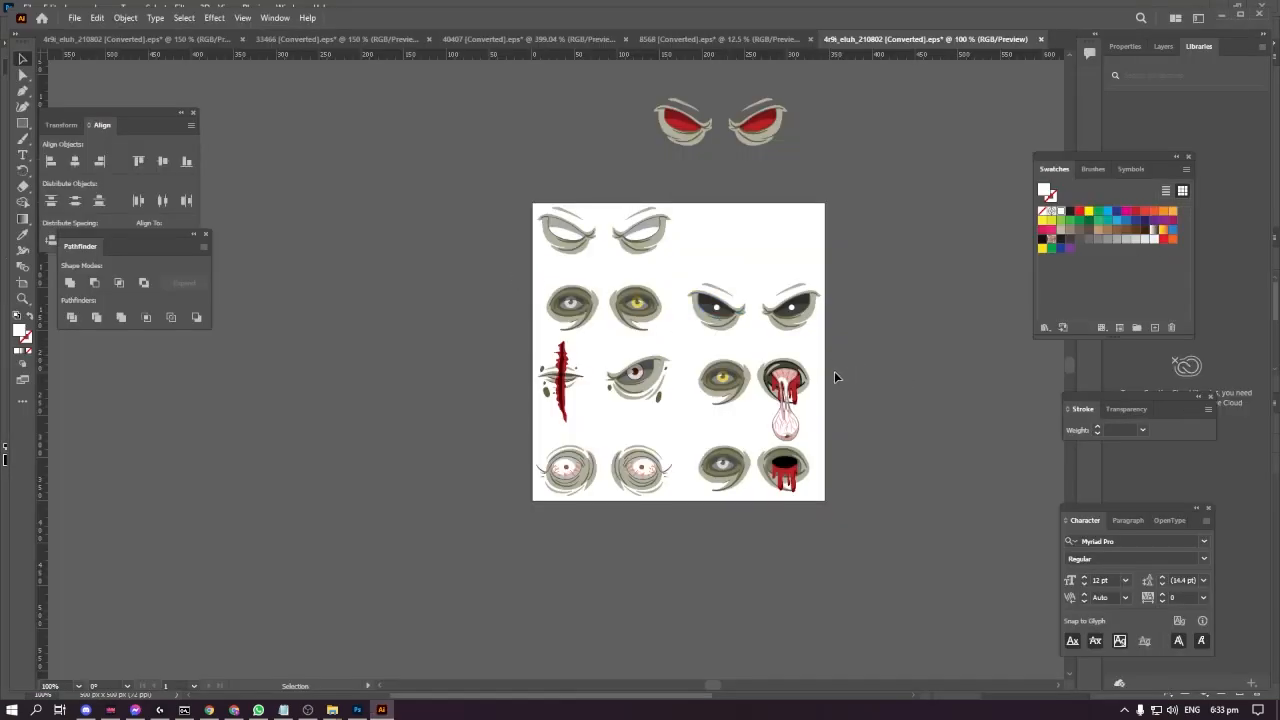
key(alt+Tab)
key(alt+Tab)
click(548, 316)
key(ctrl+c)
- Paste the grey and yellow eyes into Photoshop as a Smart Object, enlarge them and place them above the mouth
key(alt+Tab)
click(536, 357)
key(ctrl+v)
key(Return)
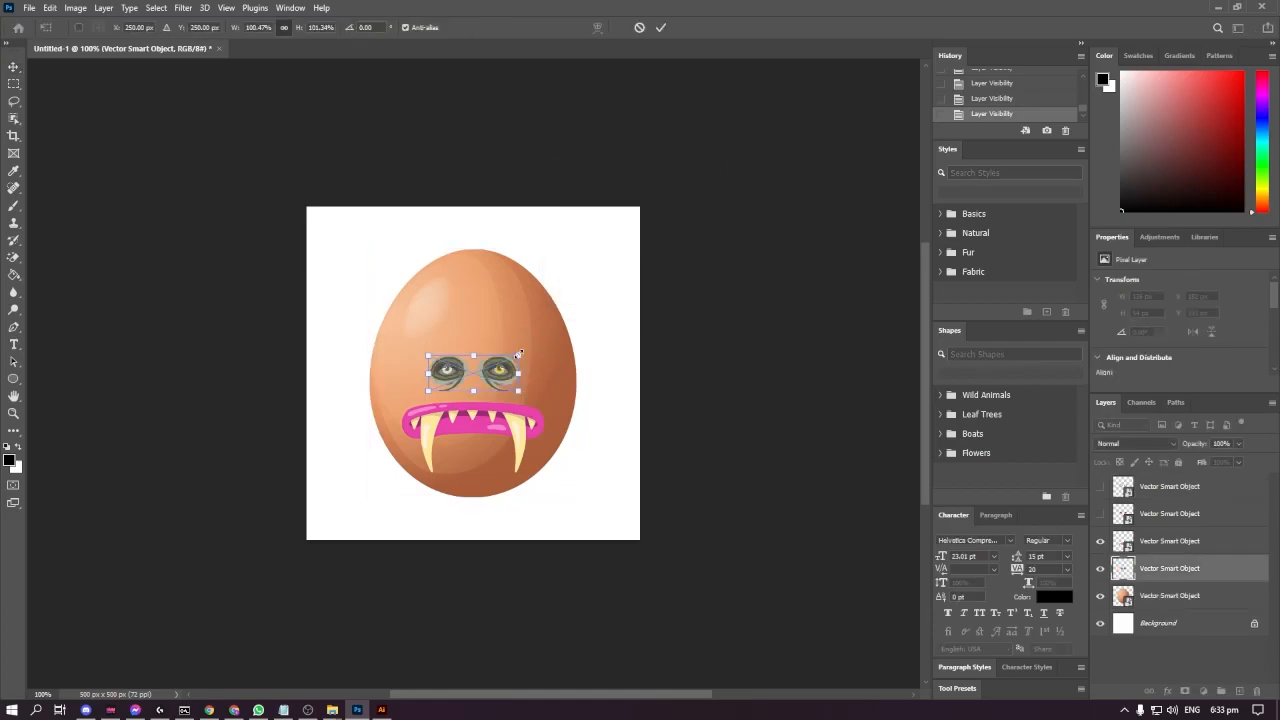
drag(424, 354, 398, 322)
drag(506, 360, 506, 340)
key(Return)
- Move the grey and yellow eyes layer to the top of the stack and hide it
drag(1108, 572, 1108, 486)
click(1100, 487)
key(alt+Tab)
key(alt+Tab)
click(1100, 489)
click(1100, 489)
- Copy the black eyes with white pupils from Illustrator into Photoshop as a Smart Object, enlarge them and place them above the mouth
key(alt+Tab)
drag(694, 240, 753, 294)
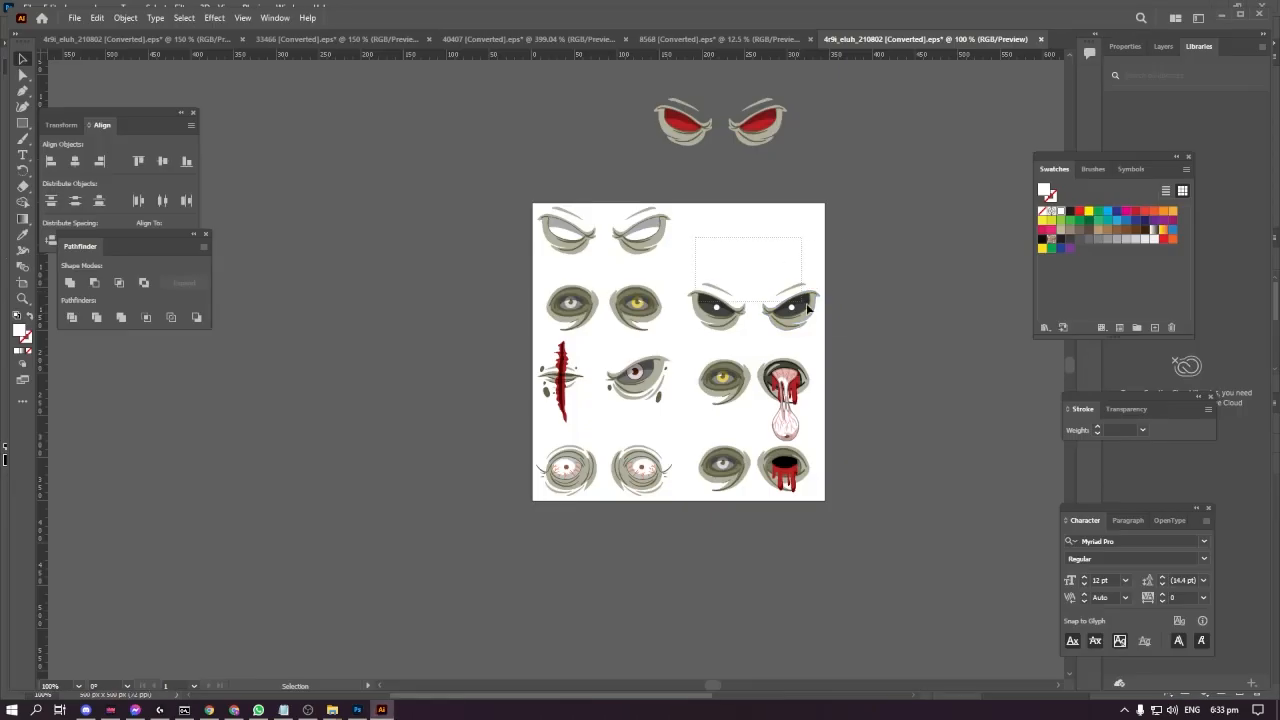
key(alt+Tab)
click(530, 357)
key(ctrl+v)
drag(526, 354, 545, 347)
drag(517, 374, 517, 349)
key(Return)
- Move the black eyes layer to the top of the stack and hide it
key(alt+Tab)
key(alt+Tab)
drag(1108, 595, 1108, 486)
click(1100, 487)
- Paste the slashed zombie eye pair as a Smart Object, enlarged to about 210 x 130 px and placed above the mouth
key(ctrl+v)
key(Return)
drag(525, 340, 538, 332)
drag(514, 356, 514, 339)
key(Return)
- Nudge the slashed eye pair slightly up and to the right, and hide its layer
key(Up)
key(Up)
key(Up)
key(Right)
key(Right)
click(1100, 486)
- Save the document to the Desktop as NFT Art Samples in Photoshop PDF format
key(ctrl+s)
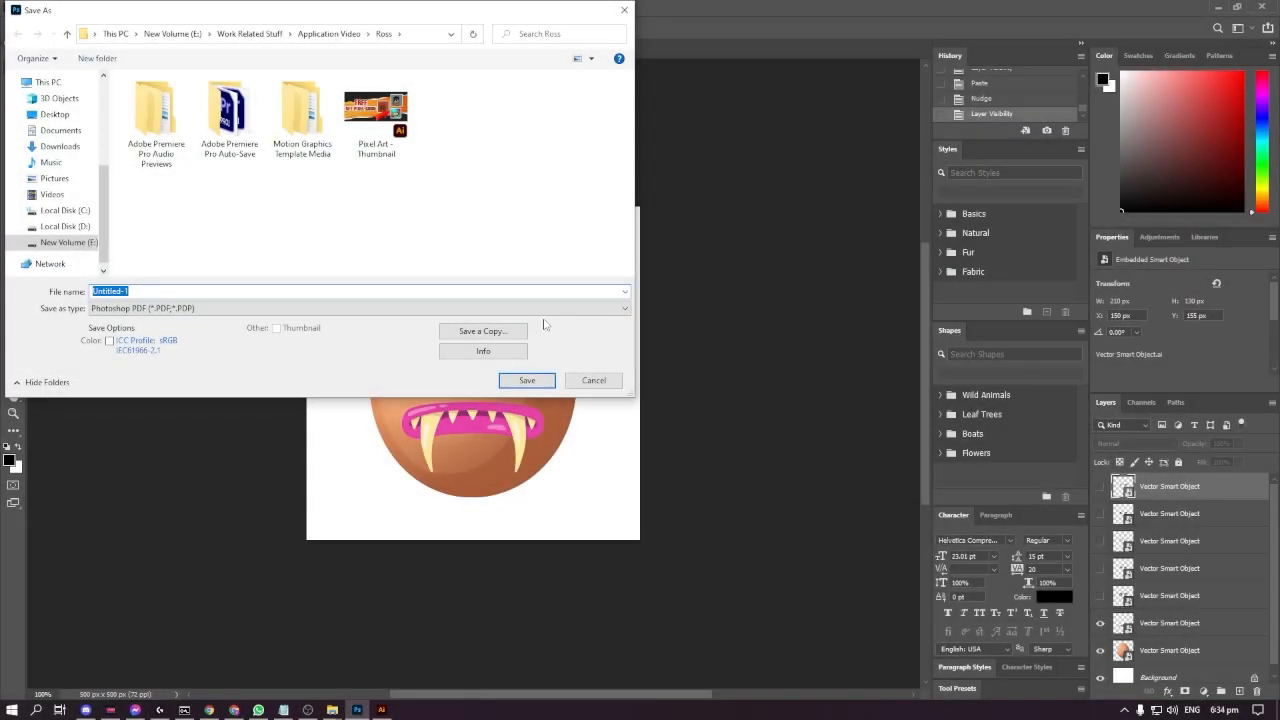
click(58, 115)
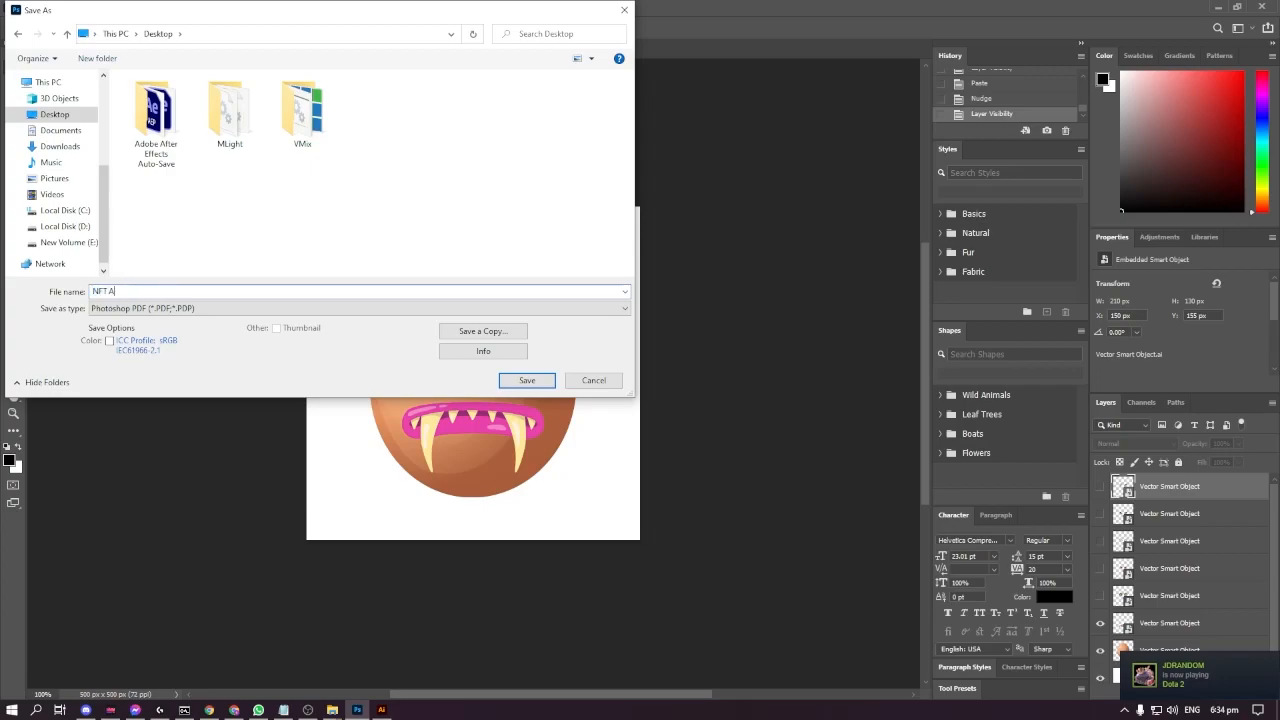
text(NFT Art Samo)
key(BackSpace)
text(ples)
key(Return)
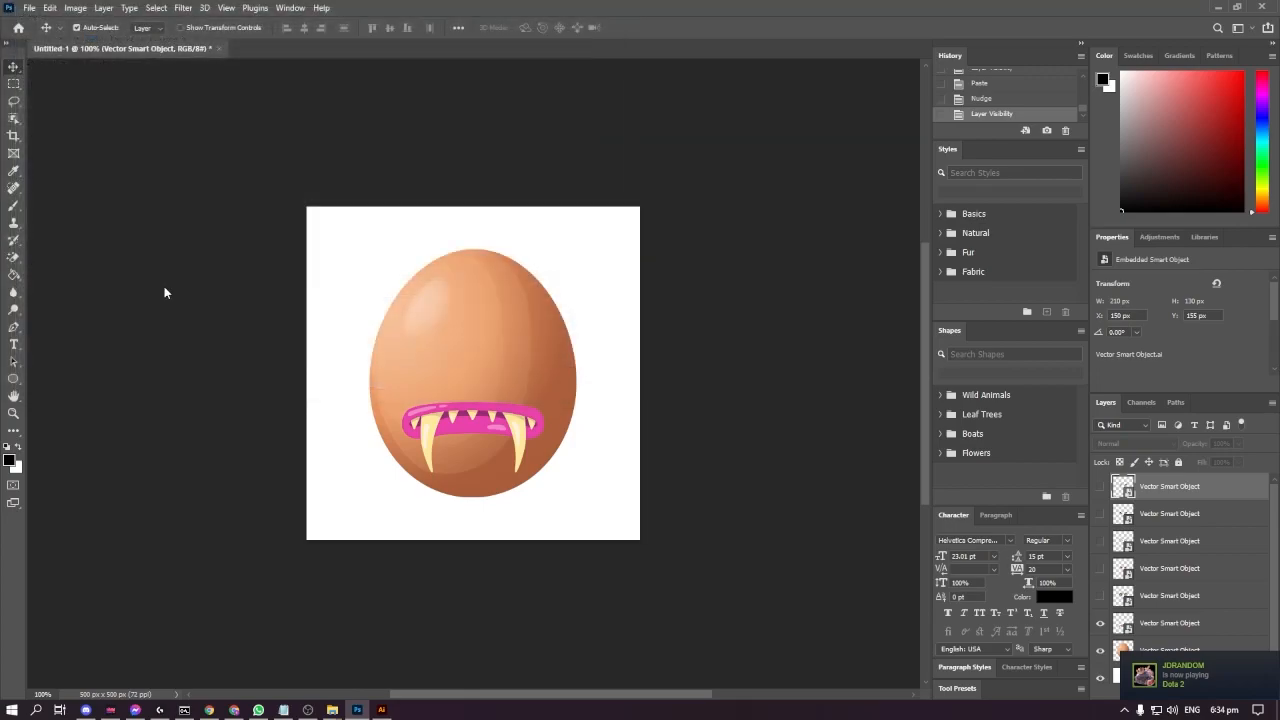
- Accept the High Quality Print PDF settings with Photoshop editing capabilities preserved, and write the PDF
click(639, 273)
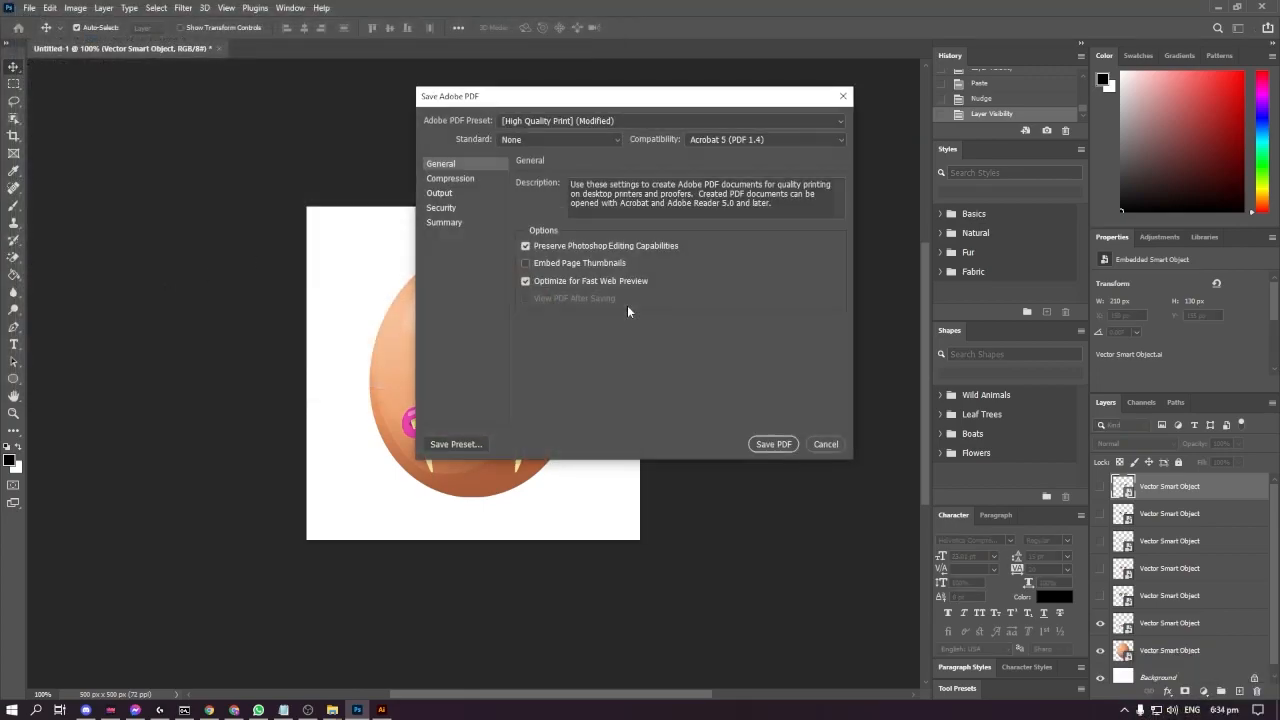
click(777, 445)
click(773, 444)
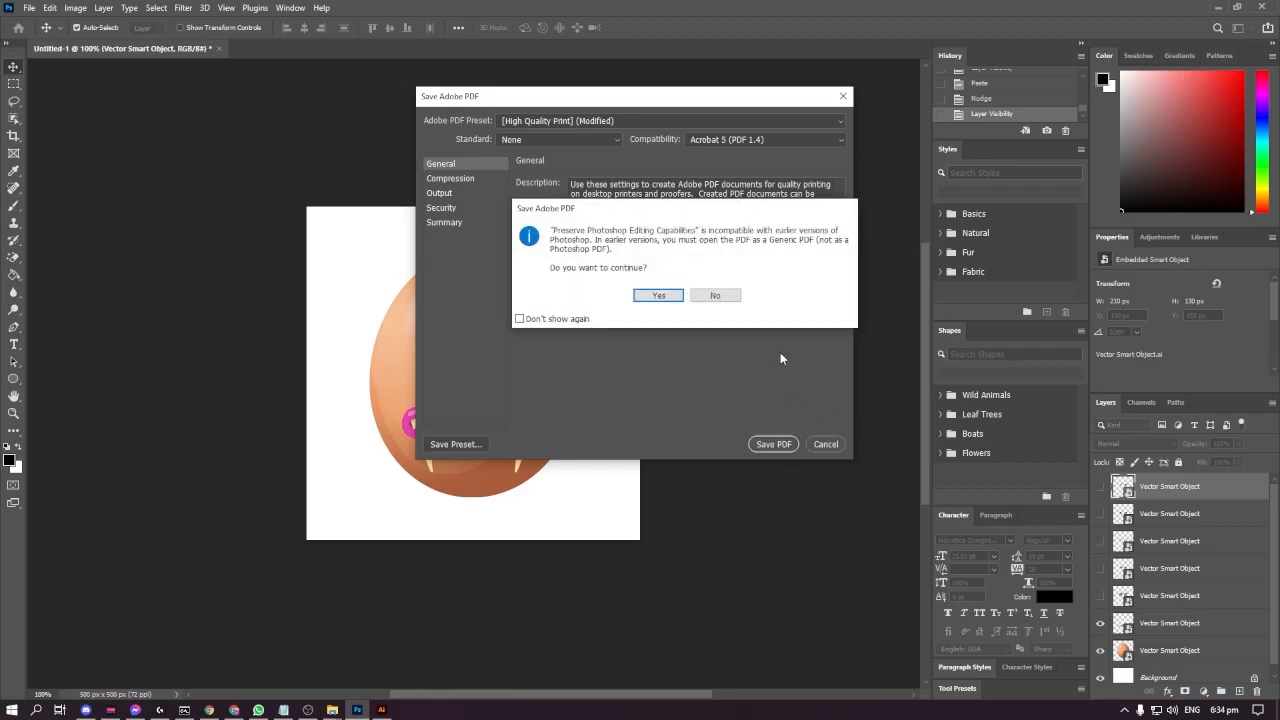
click(668, 298)
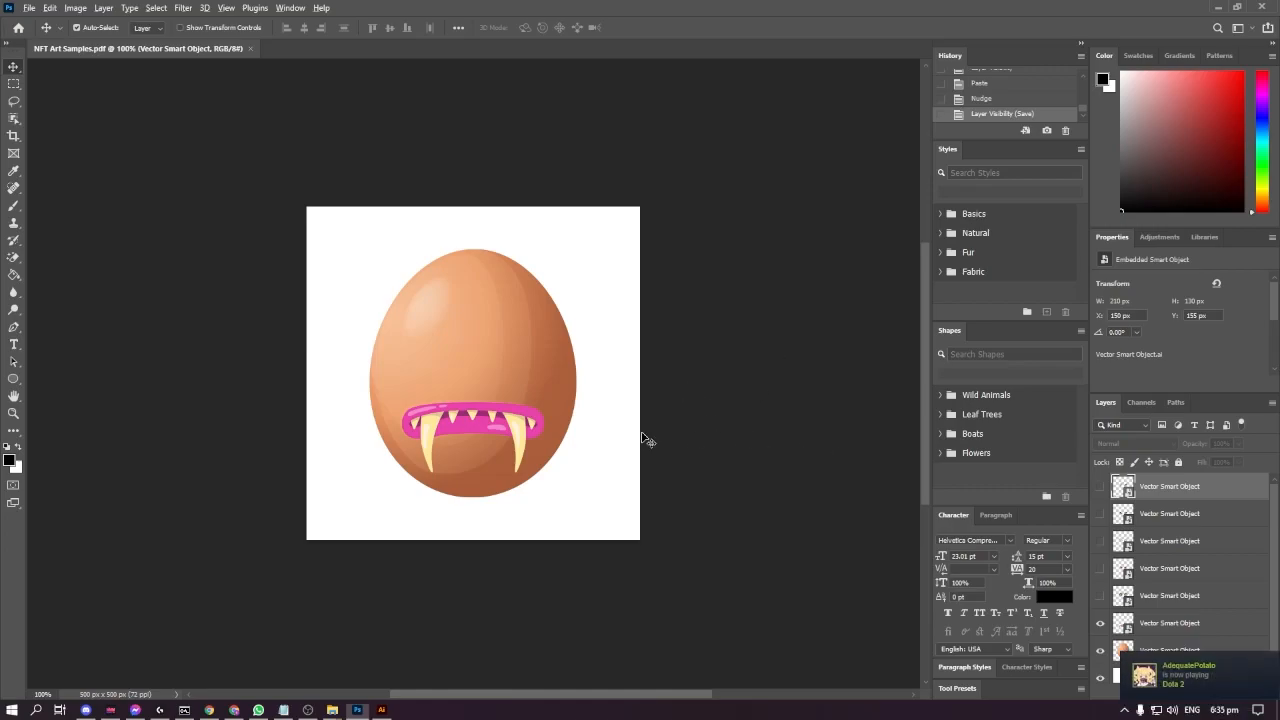
- Copy the yellow eye and dangling bloody eyeball from Illustrator into Photoshop as a Smart Object, enlarged and positioned above the mouth
key(alt+Tab)
click(762, 397)
key(ctrl+c)
key(alt+Tab)
click(506, 349)
key(ctrl+v)
drag(516, 341, 542, 306)
key(shift+Down)
key(shift+Down)
key(shift+Down)
key(Return)
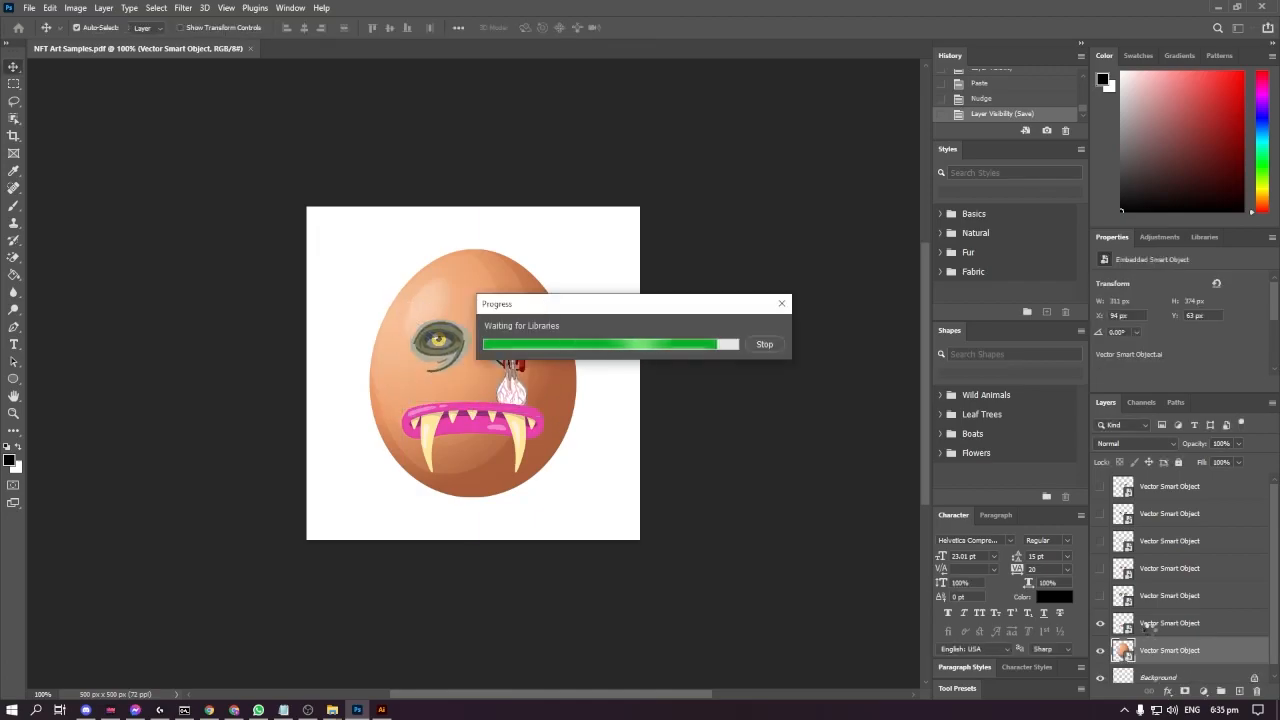
- Move the dangling eyeball layer above the mouth layer and hide it
scroll(1183, 597, down, 1)
drag(1170, 614, 1160, 577)
click(1100, 587)
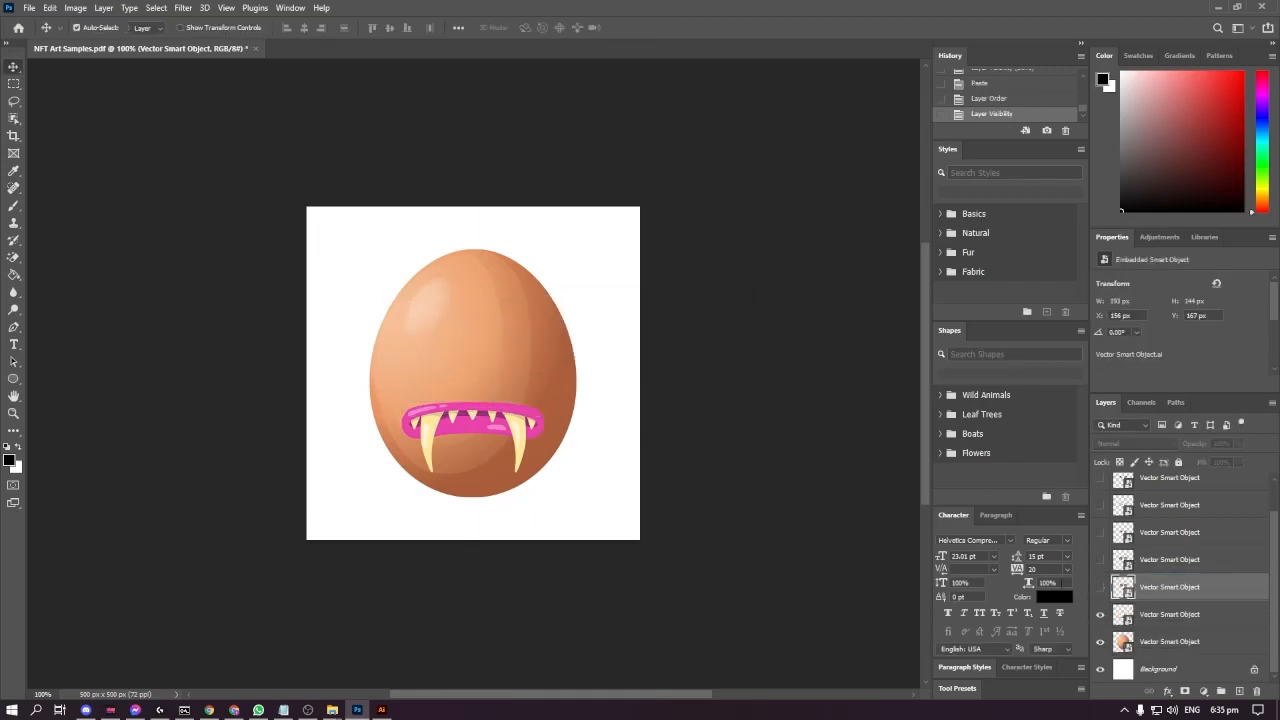
- Copy another eye design from Illustrator into Photoshop as a Smart Object above the mouth, reorder its layer and hide it
key(alt+Tab)
click(590, 467)
key(alt+Tab)
click(549, 379)
key(alt+Tab)
key(alt+Tab)
key(ctrl+v)
click(694, 200)
drag(512, 372, 512, 346)
key(Return)
drag(1183, 641, 1183, 604)
click(1100, 614)
- Copy a further eye design from Illustrator as a Smart Object, enlarge it and position it above the mouth
key(alt+Tab)
click(786, 458)
key(ctrl+c)
key(alt+Tab)
key(ctrl+v)
click(697, 224)
key(Return)
key(ctrl+t)
drag(516, 355, 541, 344)
drag(523, 360, 523, 344)
key(Return)
- Hide the newly added eye layer and the pink fanged mouth layer
scroll(1160, 590, down, 2)
click(1100, 559)
click(1100, 614)
- Copy the yellow grinning mouth from 8568 [Converted].eps in Illustrator and paste it scaled down on the lower half of the egg
key(alt+Tab)
click(740, 40)
click(439, 413)
key(ctrl+c)
key(alt+Tab)
key(ctrl+v)
drag(639, 270, 555, 375)
key(Return)
- Paste the blue fanged mouth with the short green tongue, scaled down and placed on the egg's lower half
key(ctrl+v)
key(Return)
drag(639, 277, 515, 411)
drag(540, 387, 549, 382)
key(Return)
- Copy the round orange mouth from Illustrator and paste it scaled down on the lower half of the egg
key(alt+Tab)
click(690, 380)
key(ctrl+c)
key(alt+Tab)
key(ctrl+v)
key(Return)
drag(639, 237, 543, 314)
drag(505, 370, 503, 420)
key(Return)
- Copy the blue-lipped mouth with the long green tongue from Illustrator and paste it scaled down over the egg's mouth area
key(alt+Tab)
click(568, 372)
key(ctrl+c)
key(alt+Tab)
key(ctrl+v)
key(Return)
drag(639, 207, 523, 410)
key(Return)
- Paste the pink mouth with the raised tongue, scaled down and moved onto the lower half of the egg
key(ctrl+v)
key(Return)
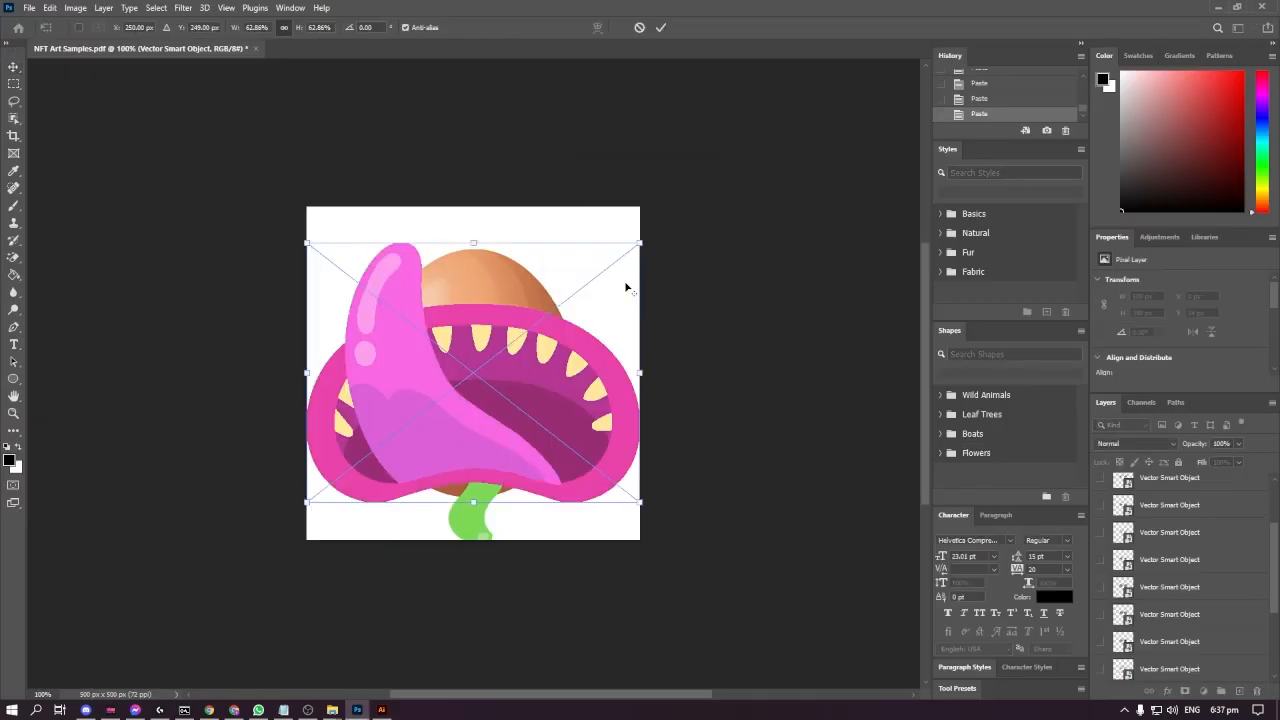
drag(639, 243, 548, 318)
drag(508, 378, 508, 416)
key(Return)
- Copy the mouth with the hanging purple tongue from Illustrator and paste it scaled down over the egg's mouth area
key(alt+Tab)
click(690, 305)
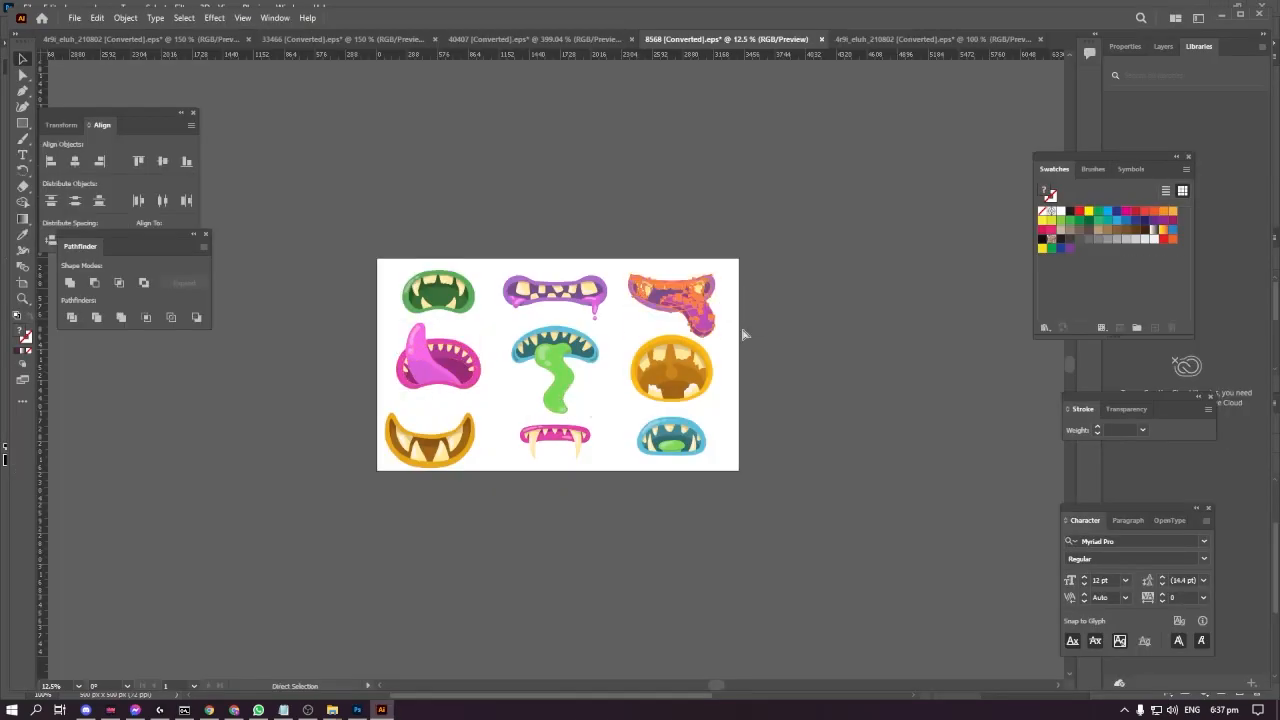
key(ctrl+c)
key(alt+Tab)
key(ctrl+v)
key(Return)
drag(639, 253, 535, 404)
key(Return)
- Copy the purple dripping mouth from Illustrator and paste it scaled down on the lower half of the egg
key(alt+Tab)
click(594, 302)
key(alt+Tab)
key(ctrl+v)
key(Return)
drag(639, 301, 550, 340)
drag(525, 368, 525, 429)
key(Return)
- Copy the green fanged mouth from Illustrator and place it on the egg's lower half, scaled to about 192 by 116 px
key(alt+Tab)
key(alt+Tab)
key(ctrl+v)
key(Return)
drag(639, 272, 557, 323)
key(Return)
drag(513, 385, 514, 437)
key(ctrl+r)
key(ctrl+r)
key(ctrl+t)
drag(557, 377, 537, 386)
key(Return)
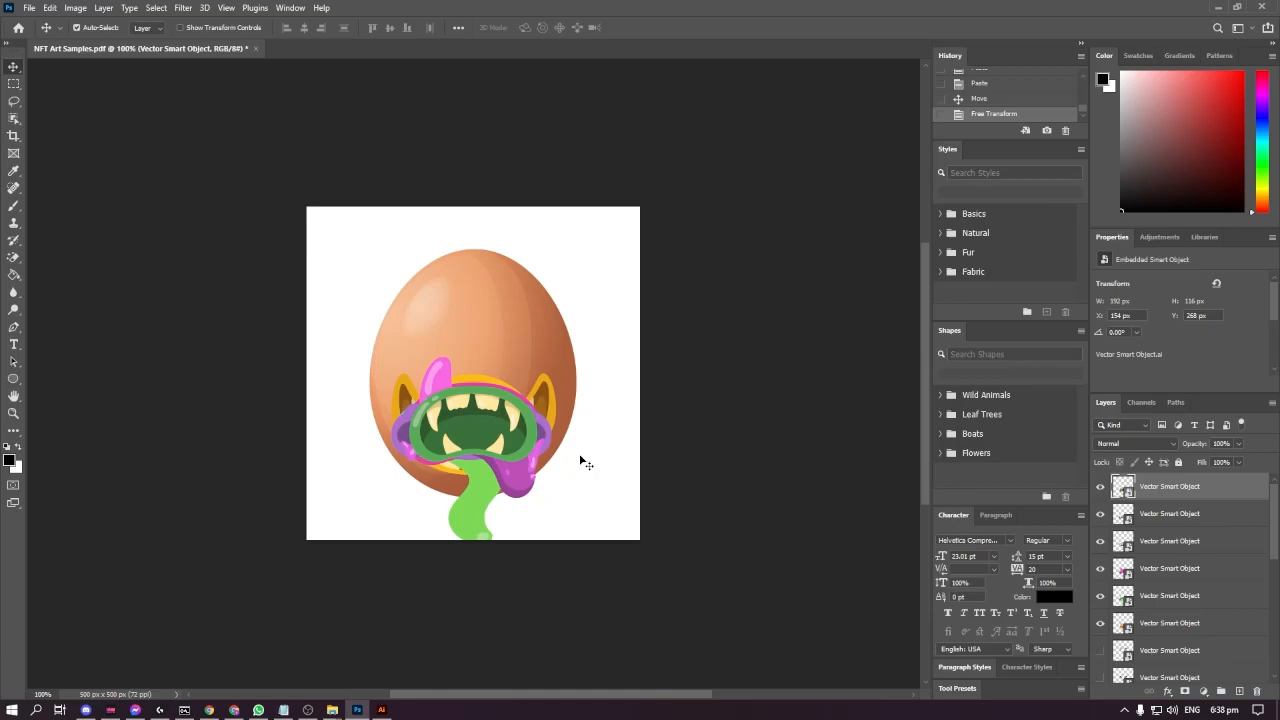
- Hide the six newest mouth layers, plus the blue and yellow mouth layers above the egg layer
drag(1101, 627, 1101, 487)
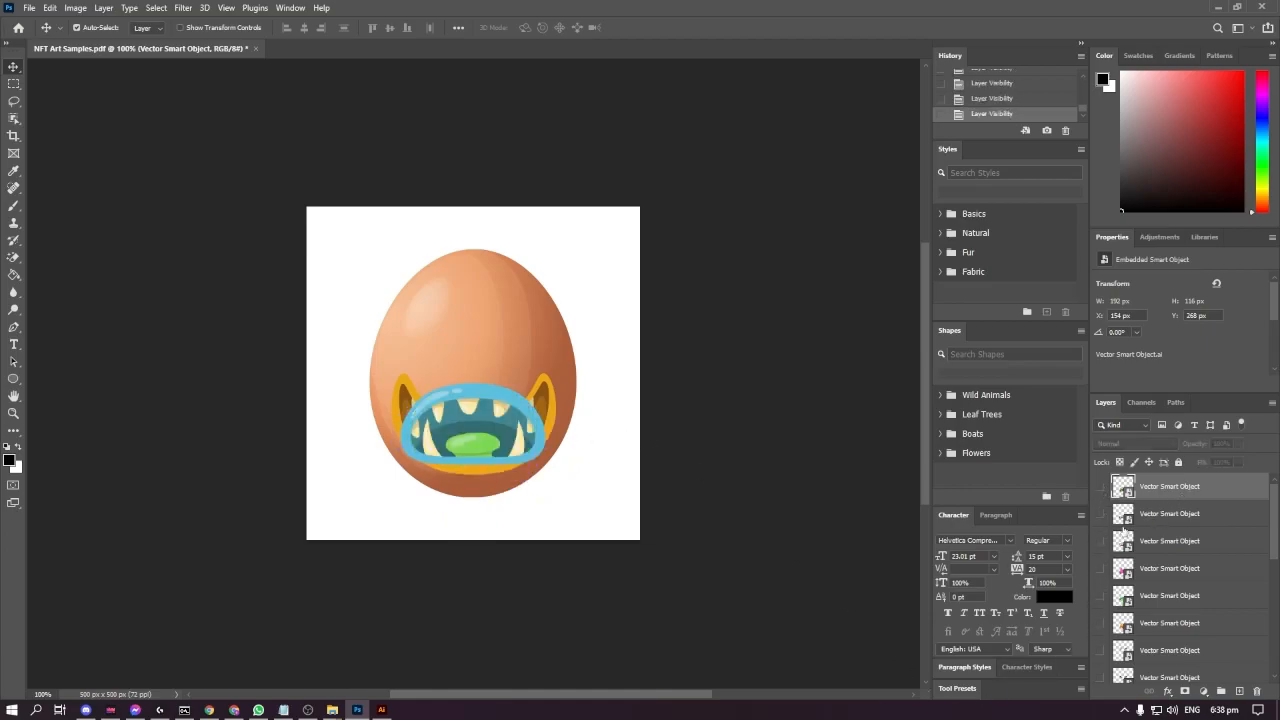
scroll(1122, 598, down, 2)
scroll(1173, 632, down, 2)
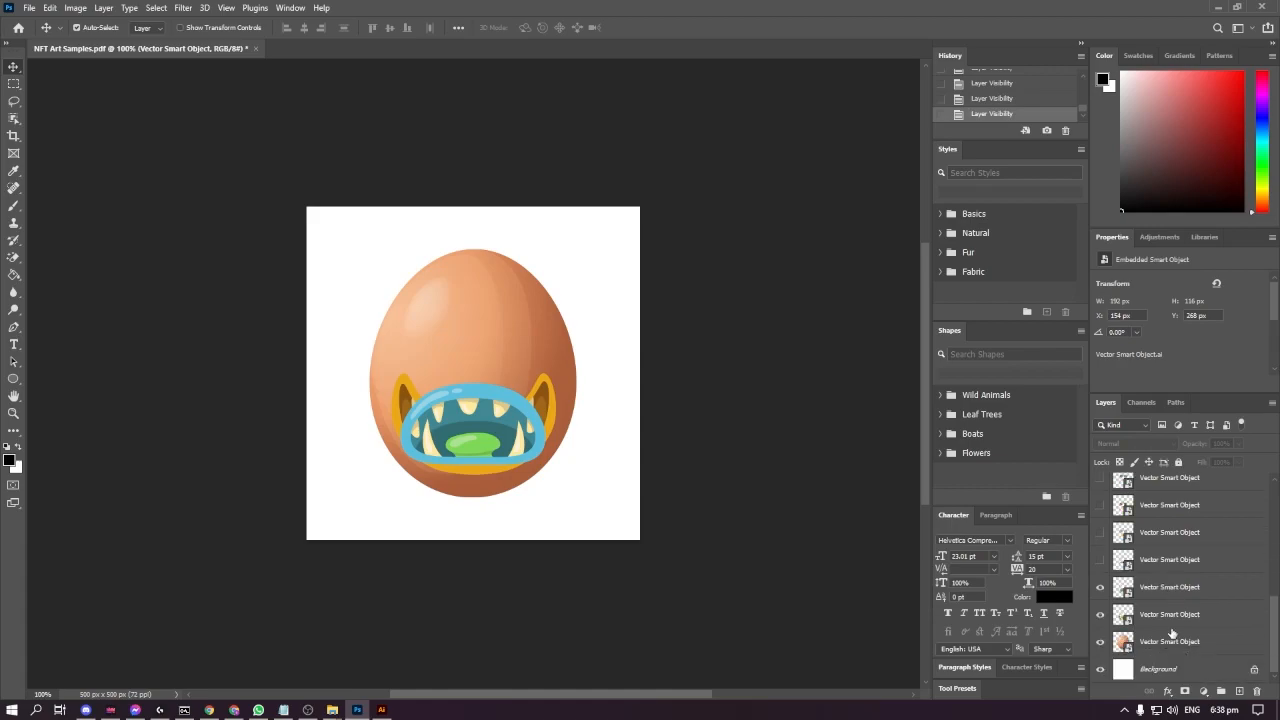
drag(1101, 615, 1101, 588)
- Show only the yellow grinning mouth on the egg and resize it to about 230 by 142 px
scroll(1188, 613, up, 5)
scroll(1186, 616, down, 4)
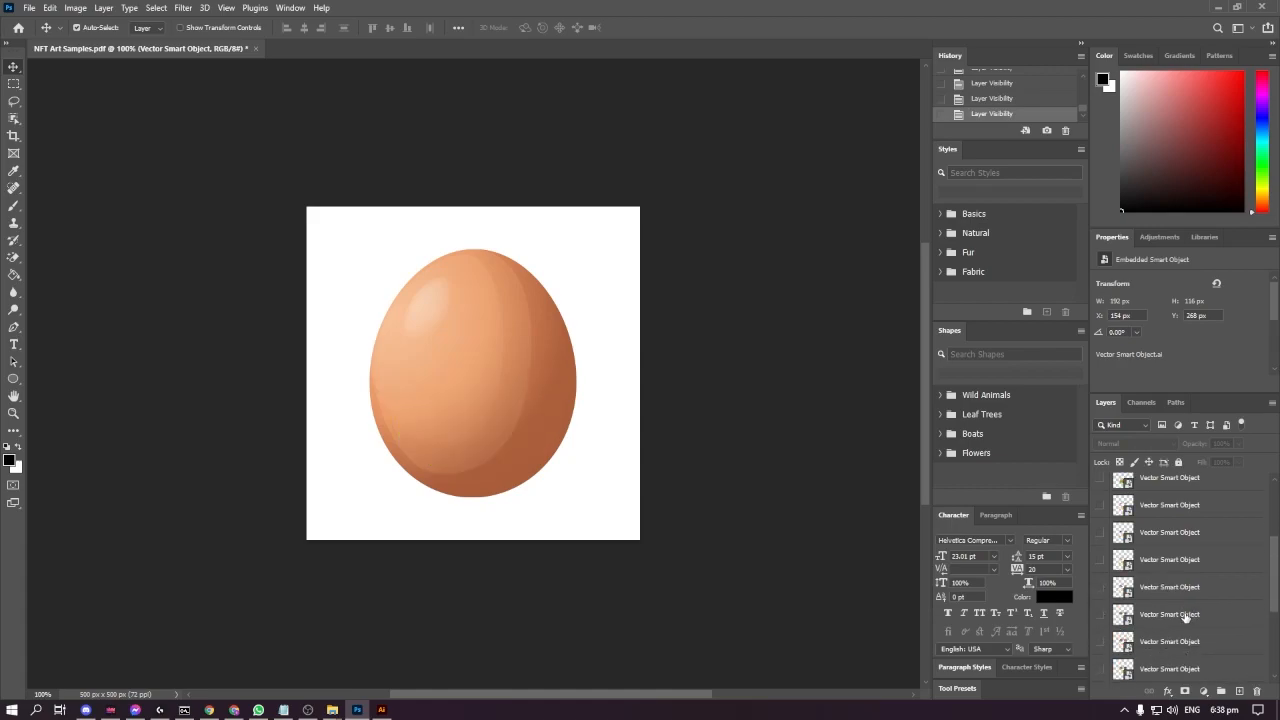
scroll(1163, 612, down, 1)
click(1100, 614)
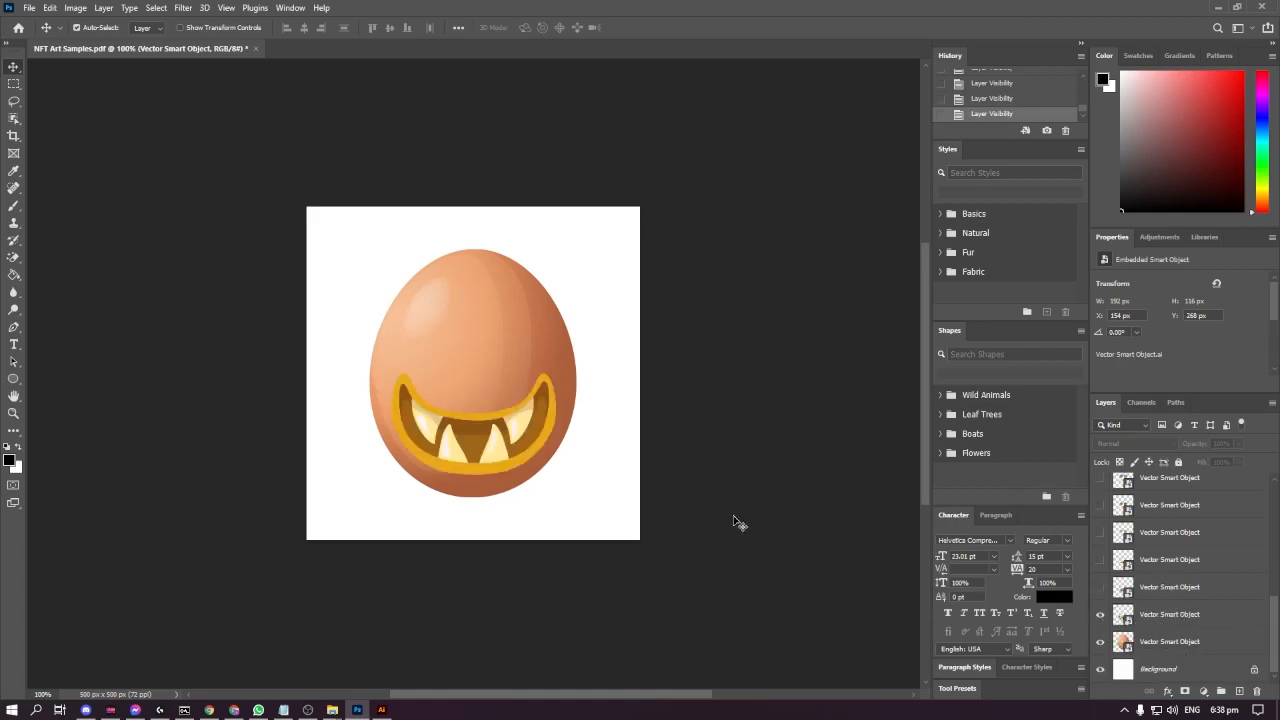
click(1187, 620)
key(ctrl+t)
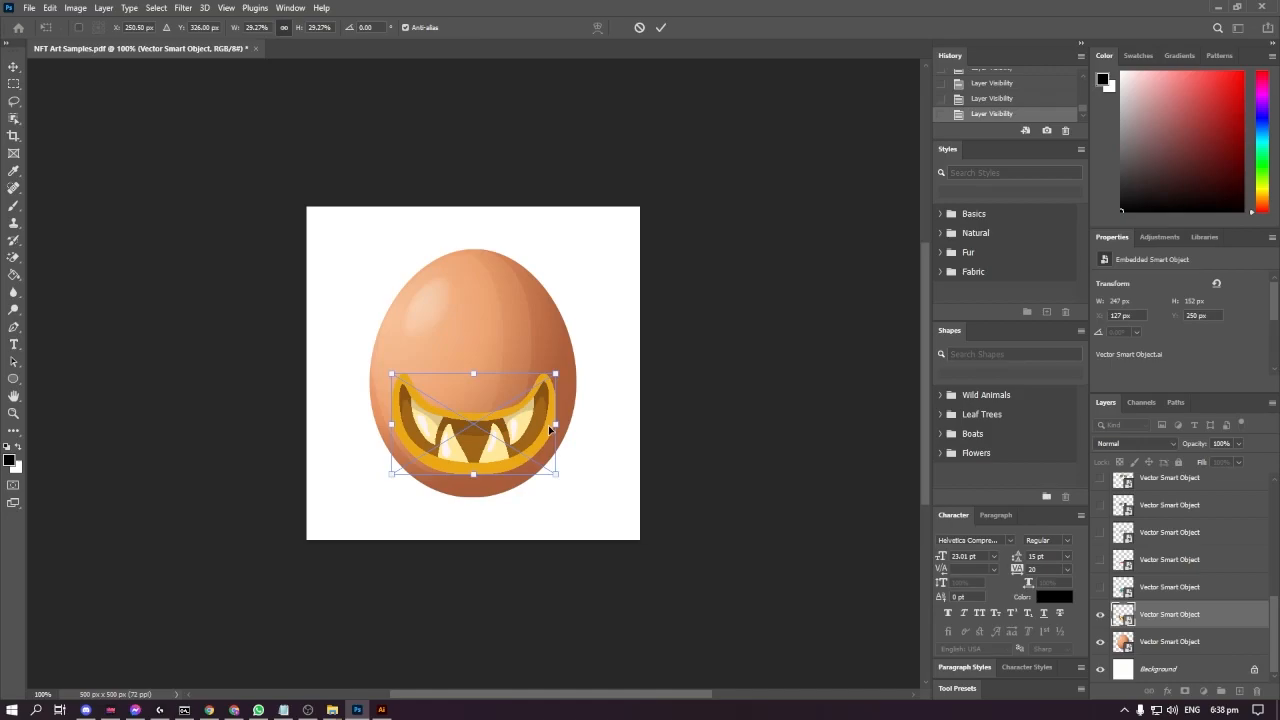
key(Return)
key(ctrl+t)
mouse_move(558, 372)
mouse_down()
mouse_move(540, 372)
mouse_move(563, 369)
mouse_move(549, 378)
mouse_up()
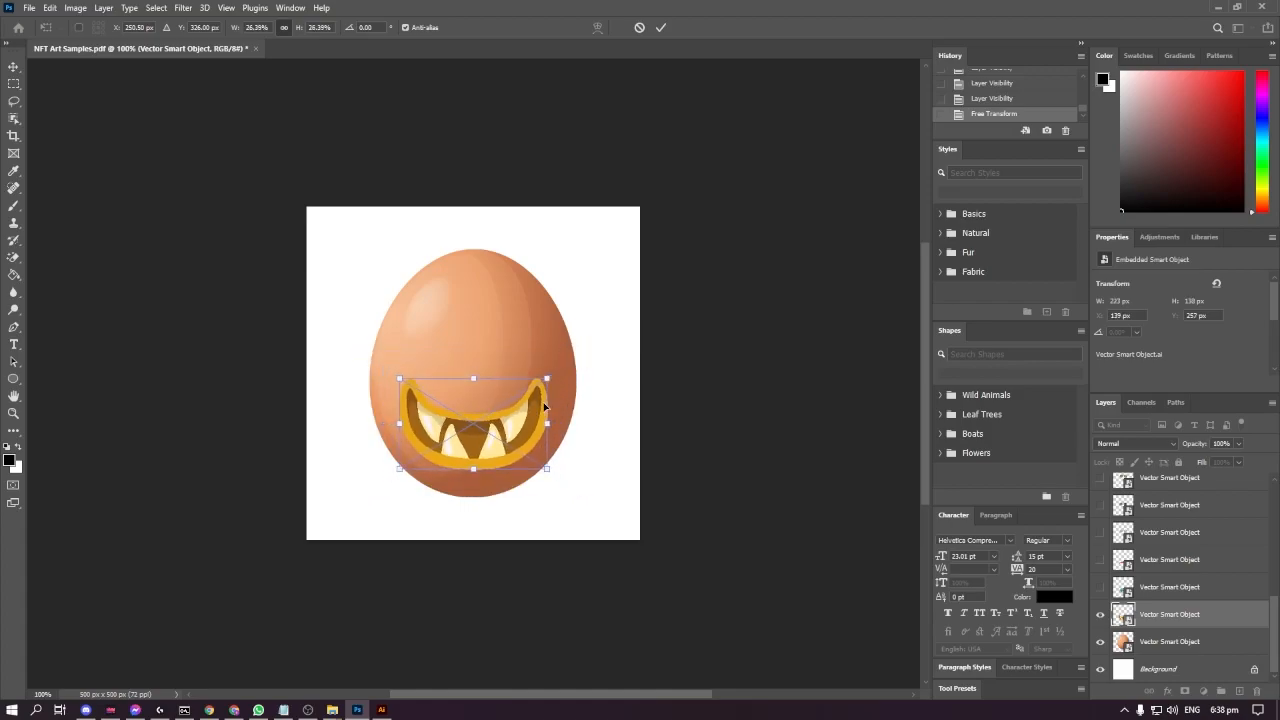
mouse_move(552, 378)
mouse_down()
mouse_move(639, 330)
mouse_move(509, 368)
mouse_move(616, 347)
mouse_move(538, 315)
mouse_move(540, 366)
mouse_up()
mouse_move(549, 469)
mouse_down()
mouse_move(582, 480)
mouse_move(755, 467)
mouse_move(563, 451)
mouse_up()
mouse_move(476, 378)
mouse_down()
mouse_move(480, 280)
mouse_move(478, 370)
mouse_up()
key(Return)
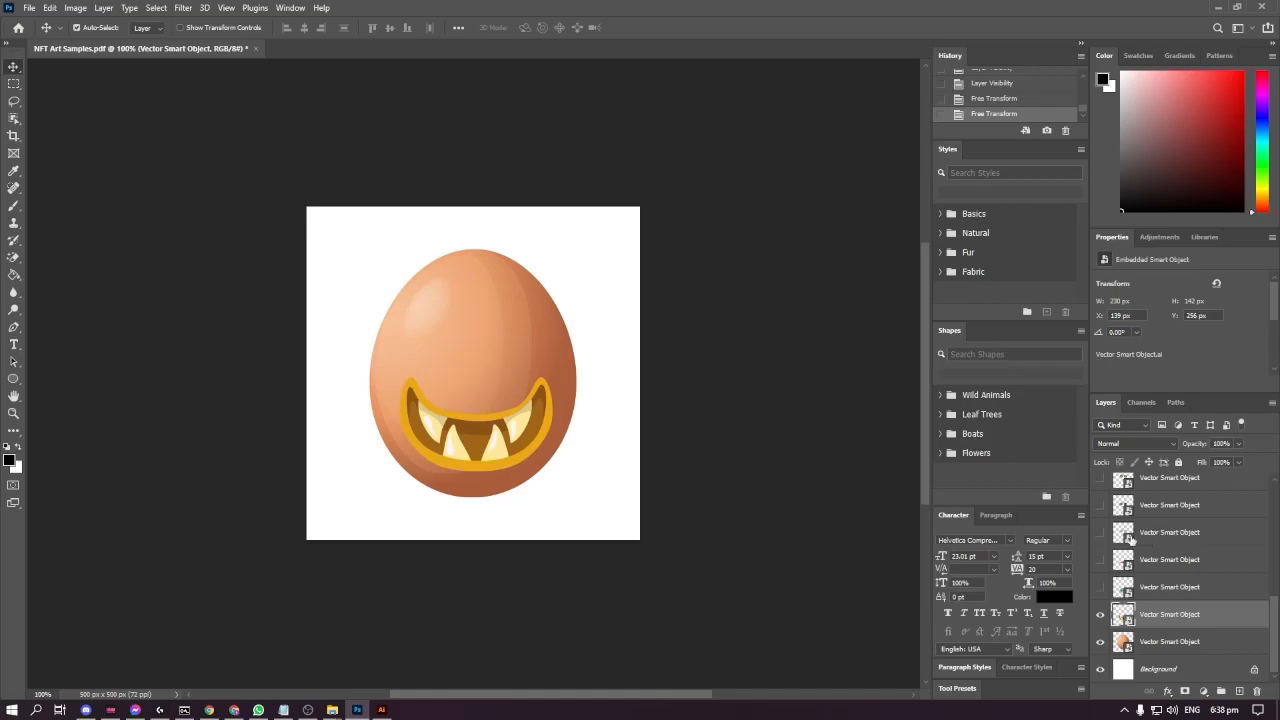
- Show the pink fanged mouth and blue mouth layers, and briefly check the eye layer directly above them
click(1100, 561)
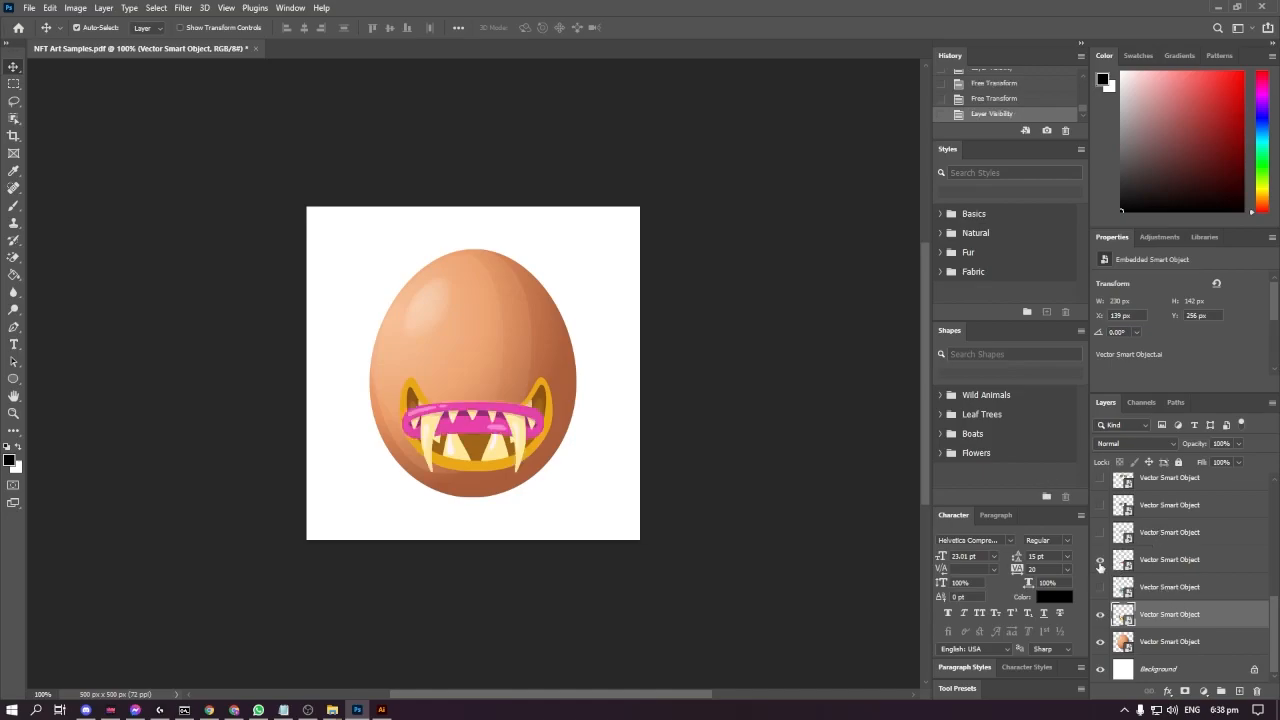
click(1100, 588)
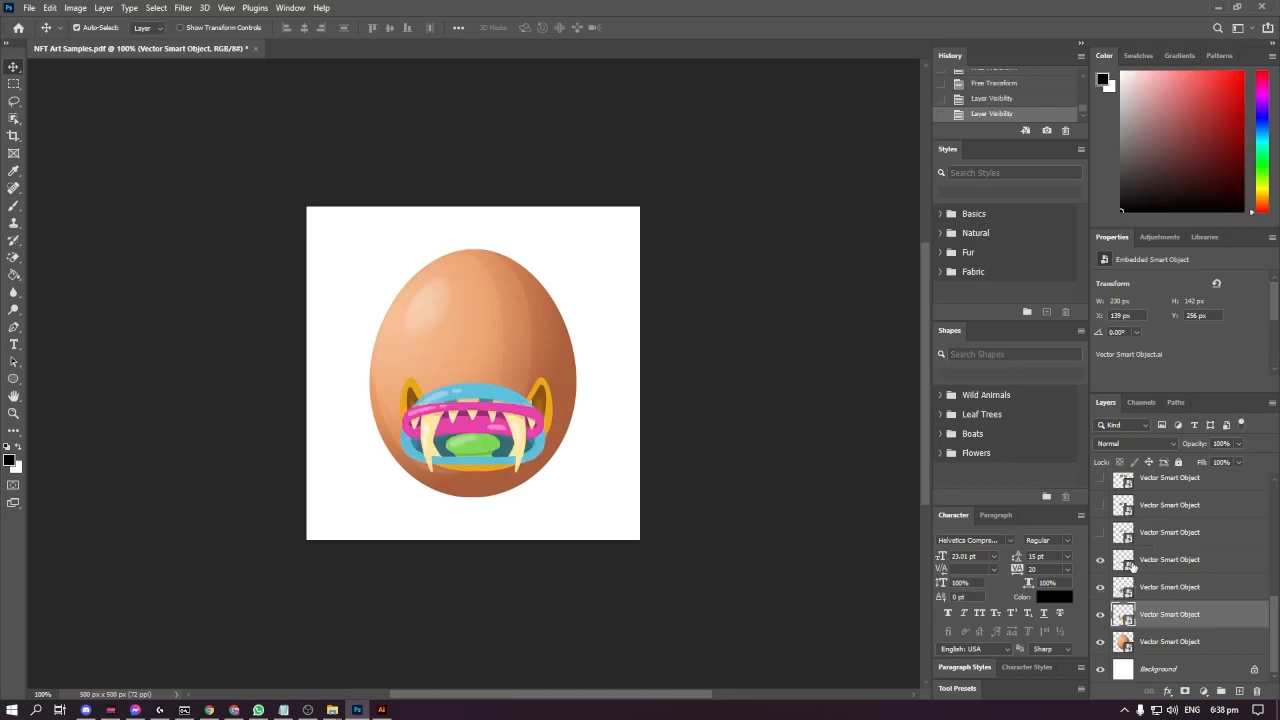
click(1100, 560)
click(1100, 560)
click(1100, 533)
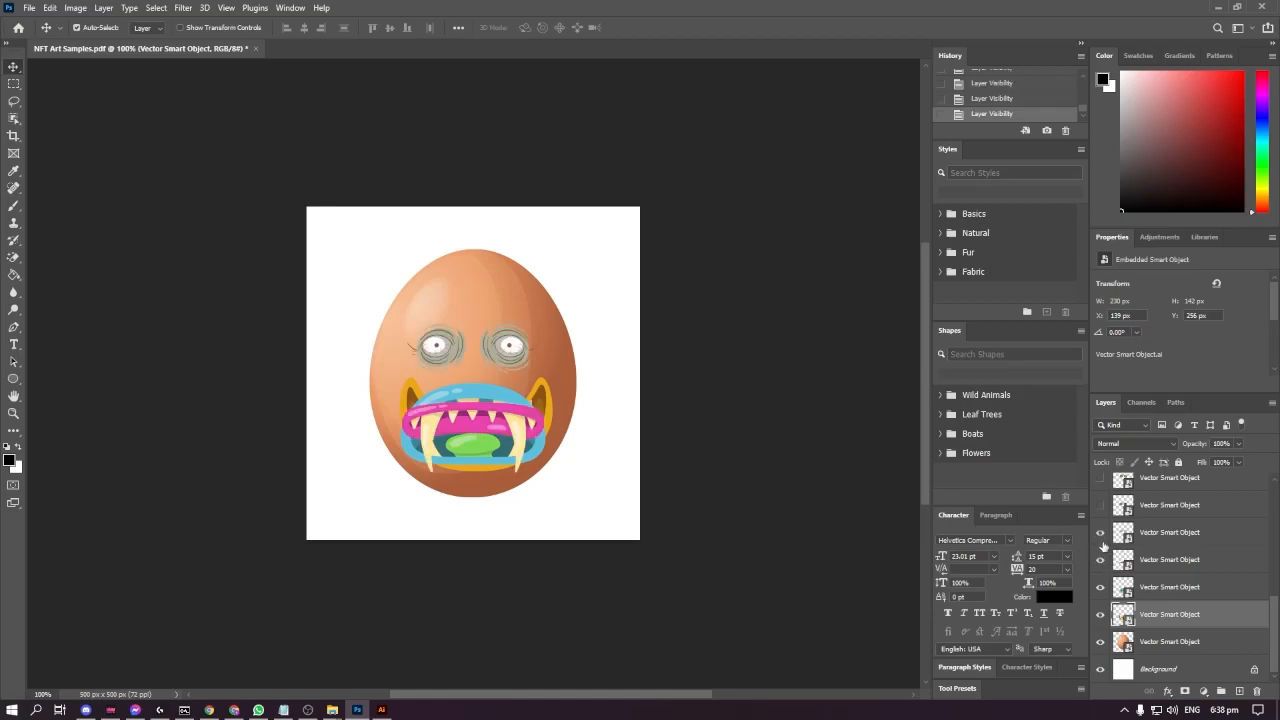
click(1100, 533)
scroll(1169, 601, up, 5)
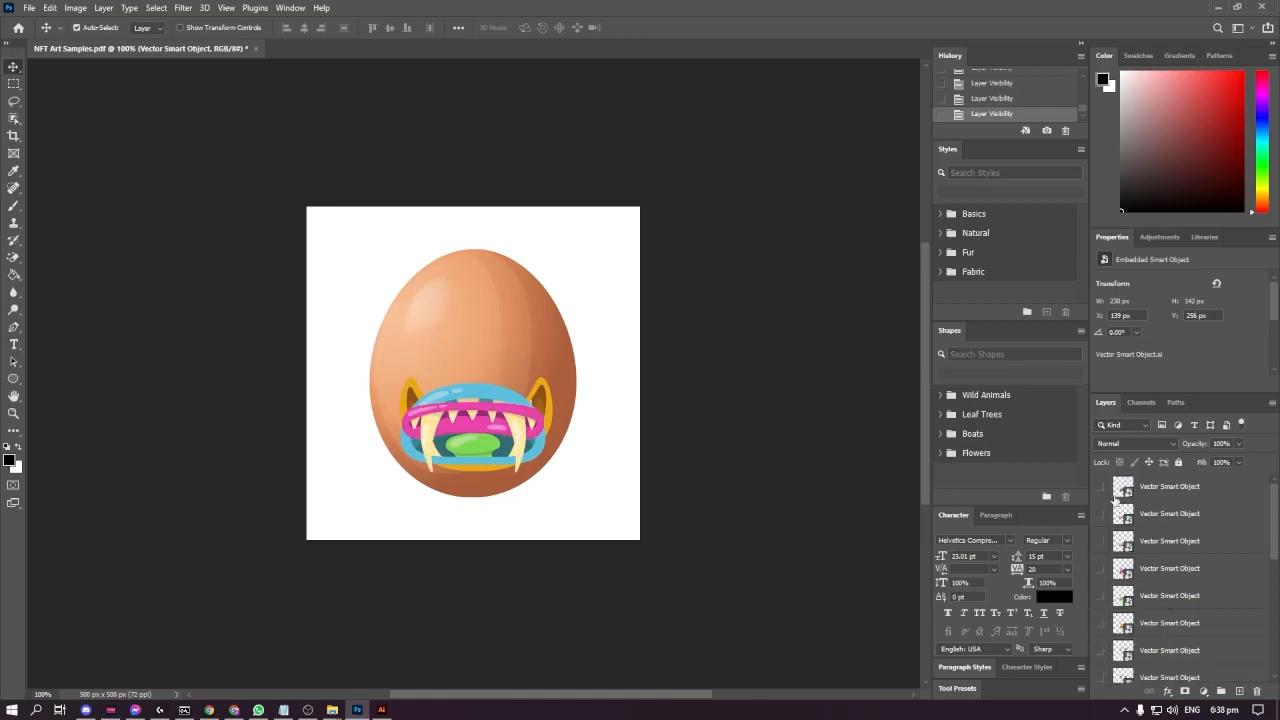
- Move the green fanged and purple dripping mouth layers down the stack to just above the pink fanged mouth layer
click(1100, 487)
click(1172, 490)
click(1103, 515)
click(1103, 515)
click(1101, 488)
click(1101, 488)
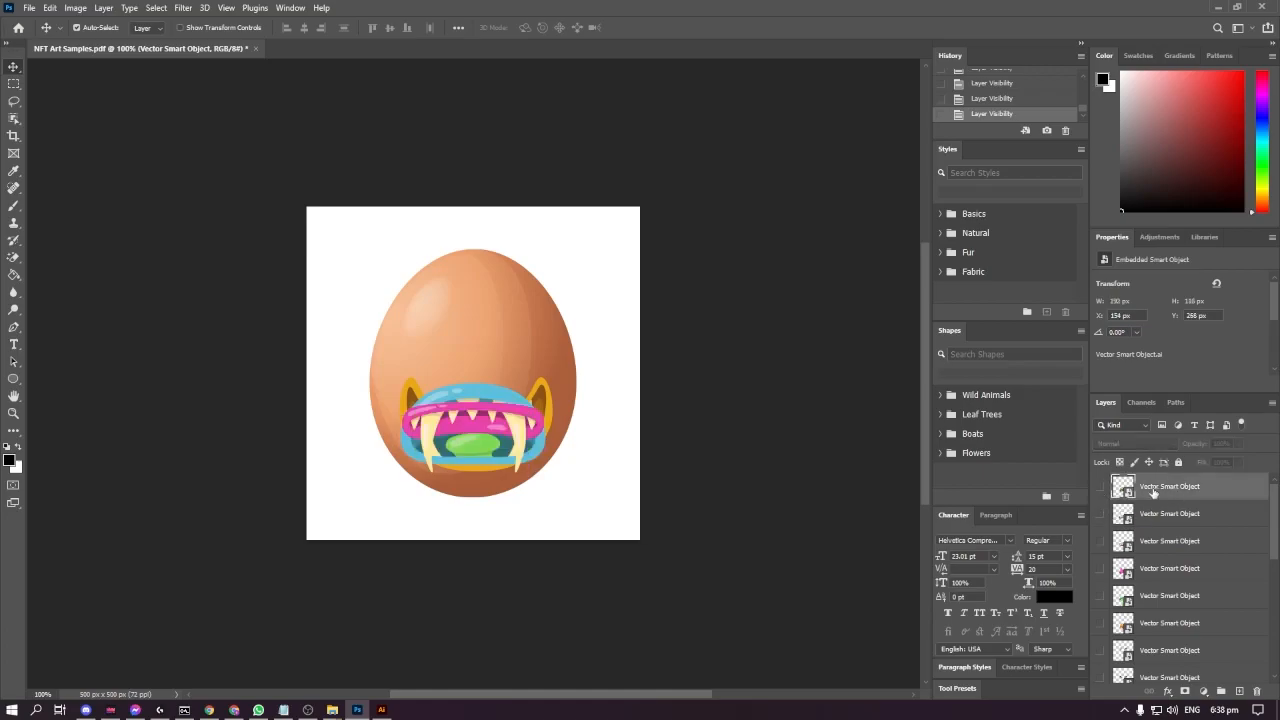
shift+click(1174, 513)
drag(1176, 490, 1185, 654)
scroll(1208, 606, down, 2)
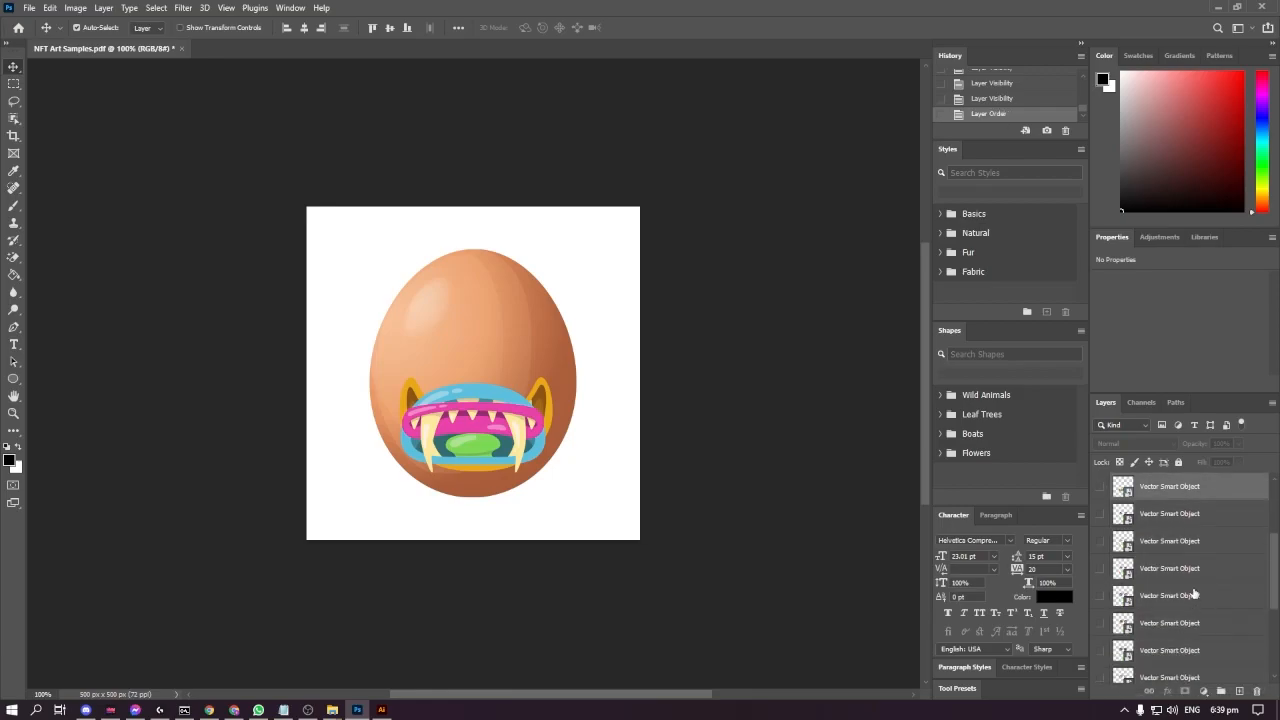
scroll(1189, 586, up, 1)
drag(1159, 520, 1172, 645)
scroll(1184, 632, down, 2)
drag(1175, 549, 1170, 629)
scroll(1189, 597, down, 3)
drag(1166, 526, 1183, 622)
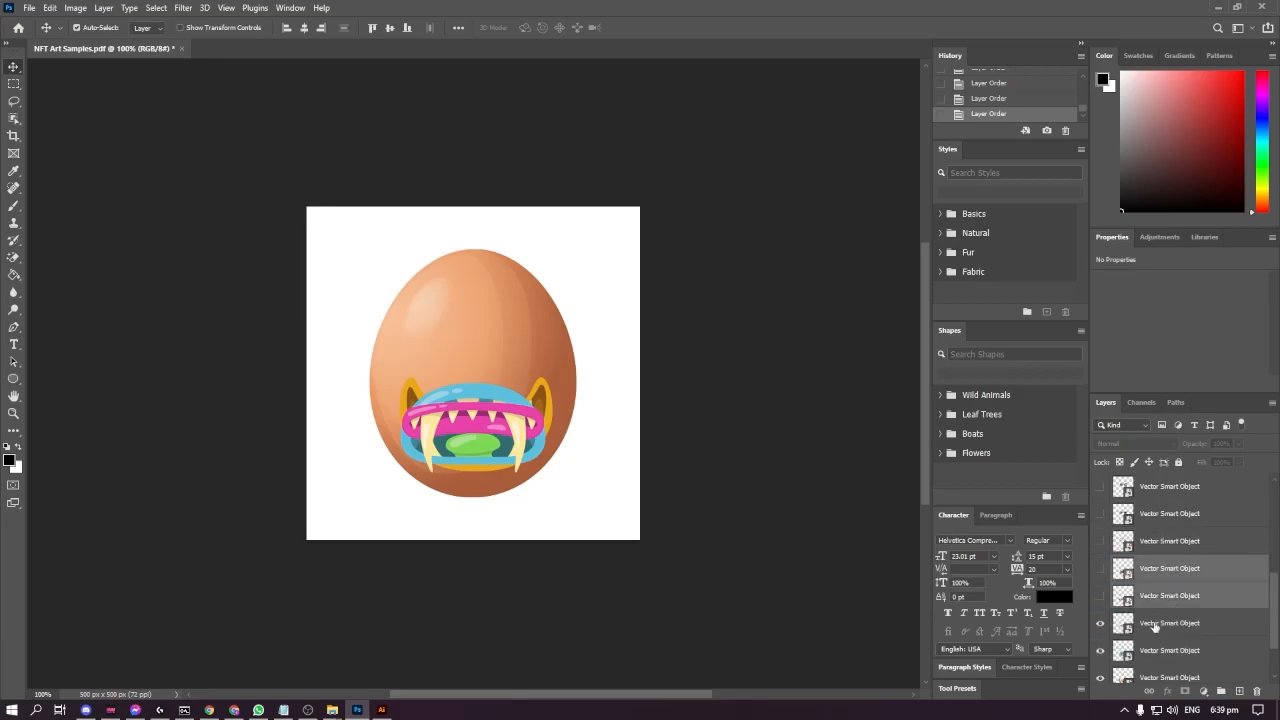
- Show the green fanged and purple dripping mouth layers
scroll(1150, 610, down, 1)
click(1100, 570)
click(1100, 543)
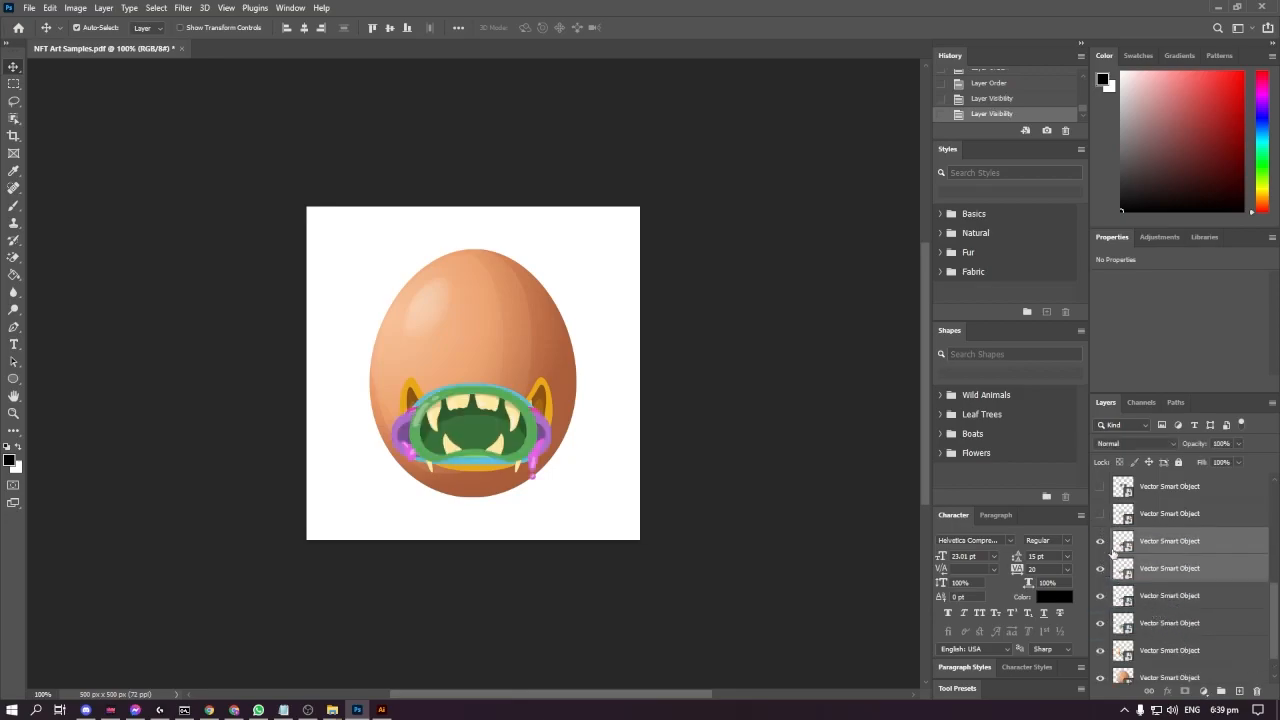
- Move the purple-tongued mouth layer down the stack, below the two uppermost eye layers
scroll(1147, 598, down, 1)
scroll(1147, 601, up, 4)
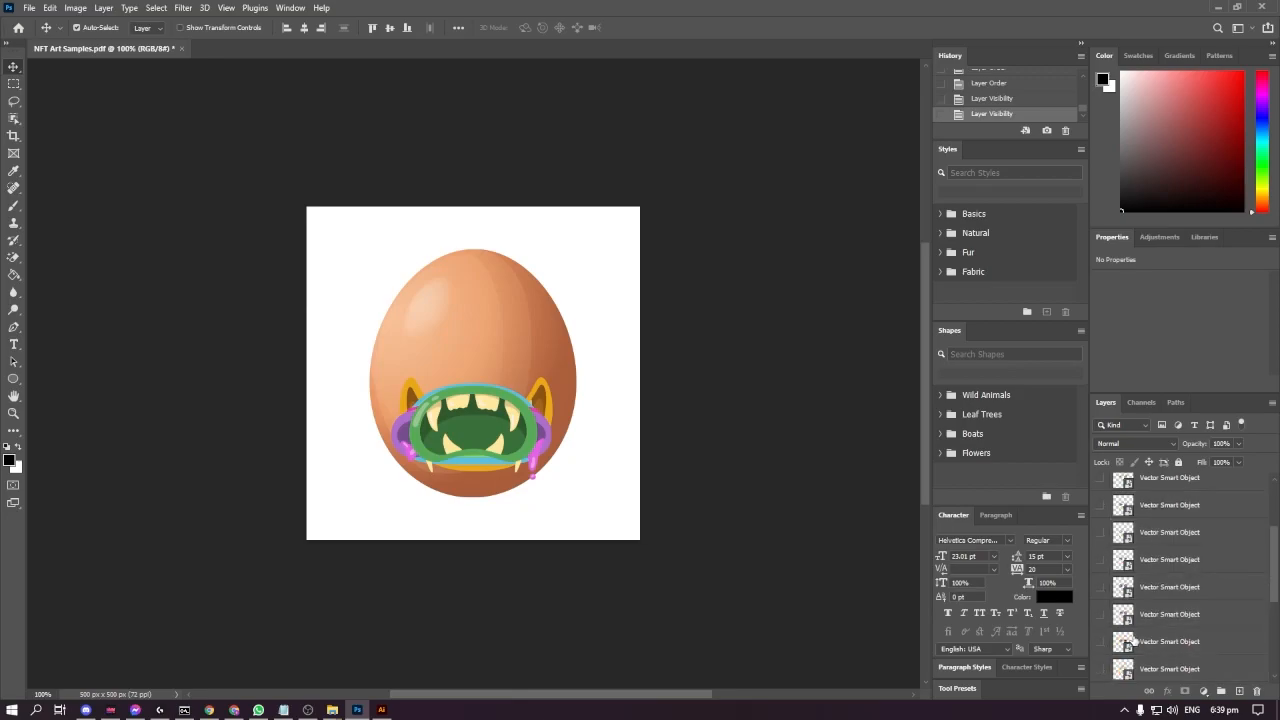
scroll(1134, 640, up, 1)
drag(1142, 489, 1195, 625)
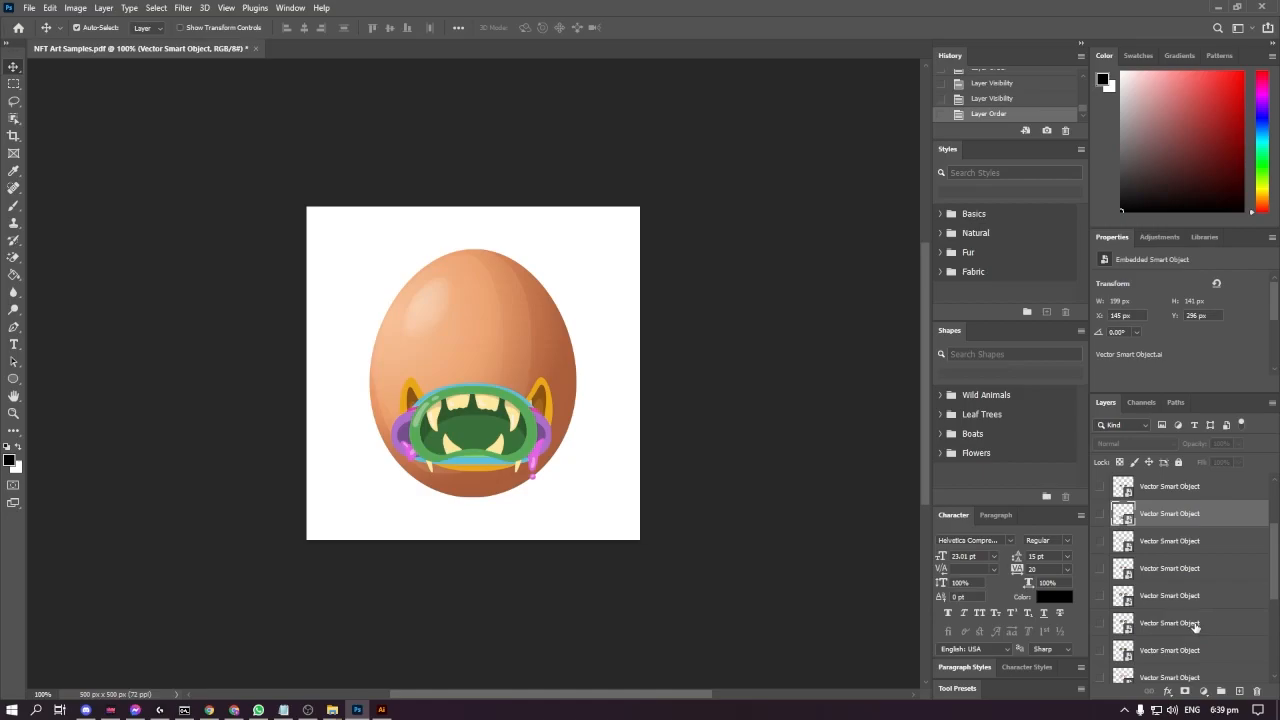
scroll(1186, 580, up, 4)
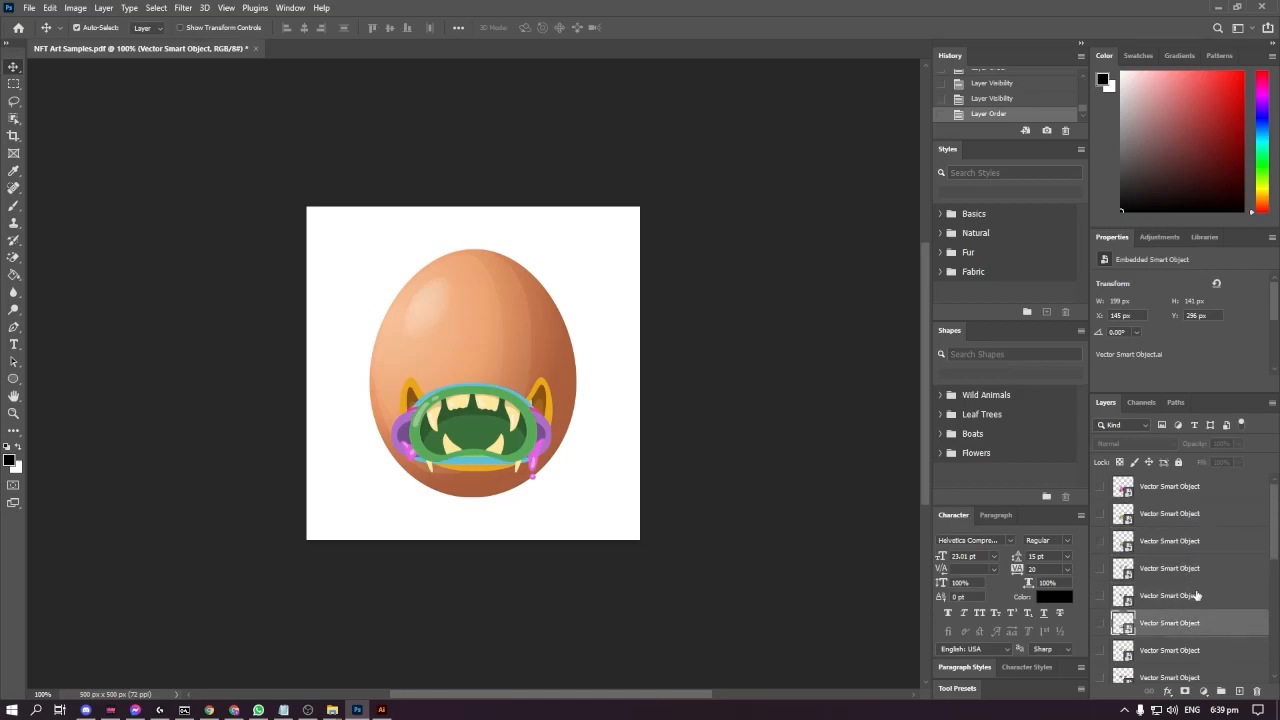
- Show the pink-tongued, green-tongued, round orange and purple-tongued mouth layers
click(1100, 487)
click(1100, 487)
click(1100, 487)
click(1100, 595)
click(1160, 595)
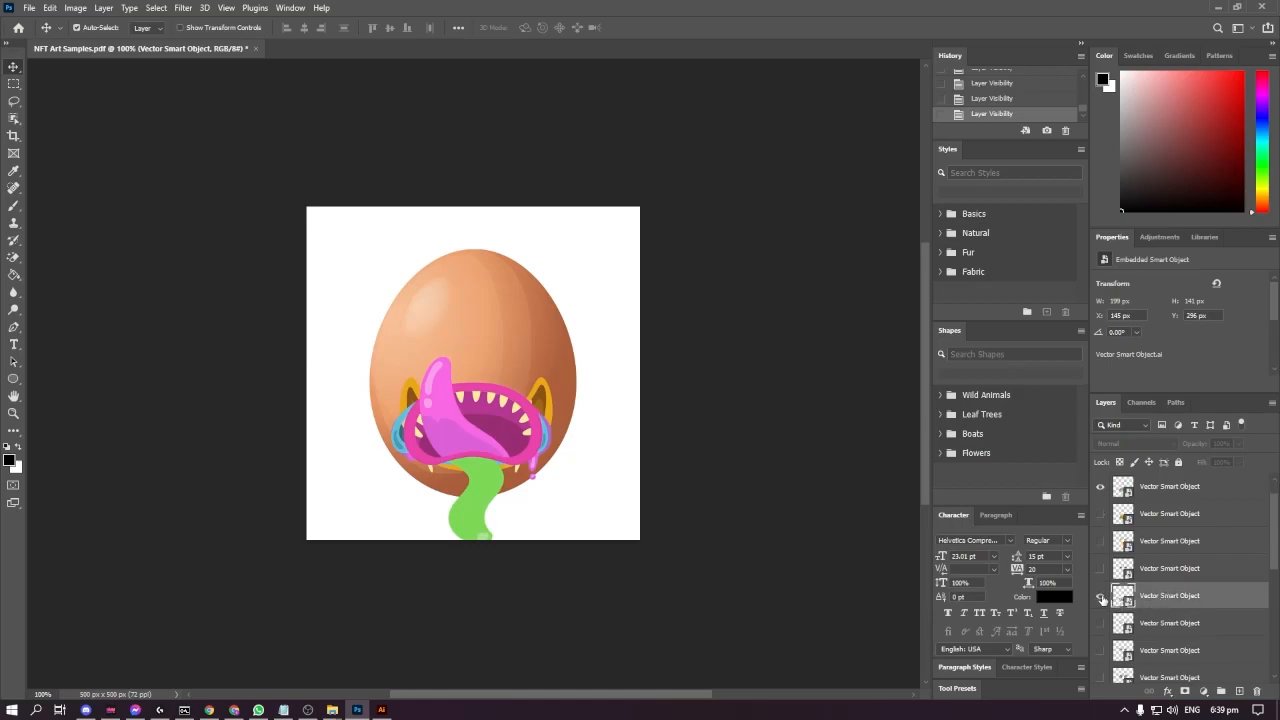
scroll(1133, 595, up, 1)
click(1100, 541)
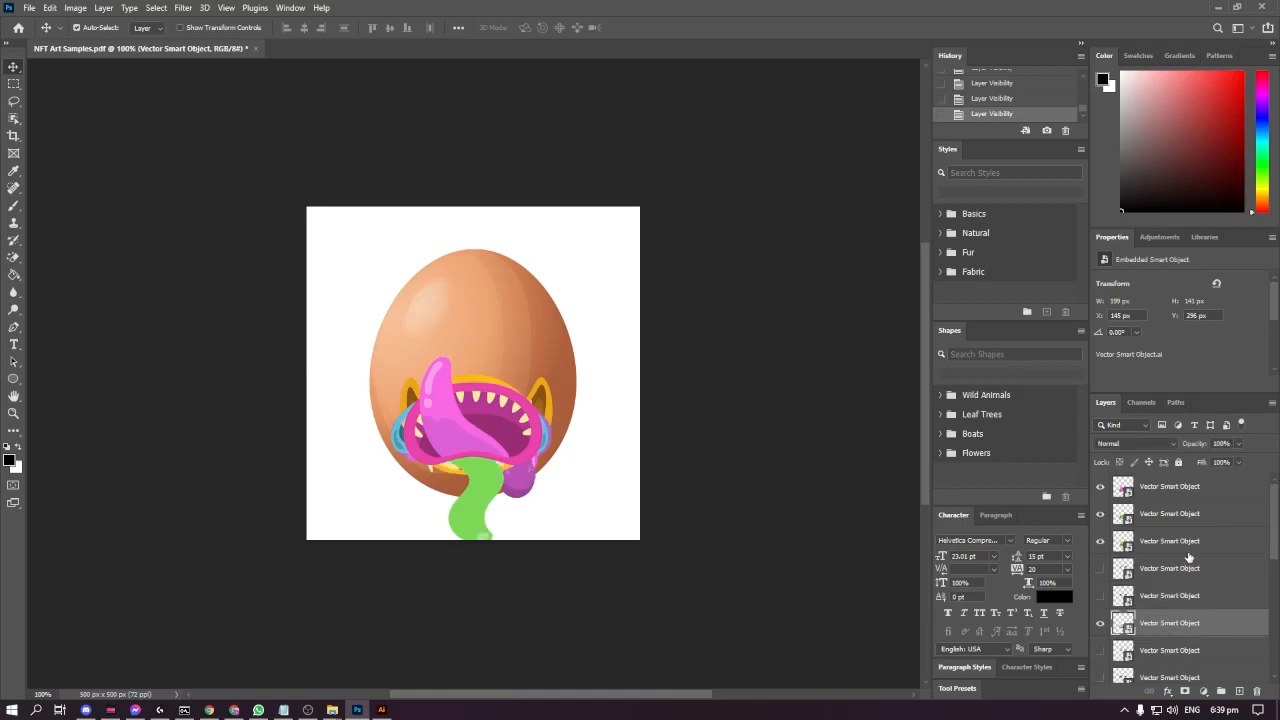
click(1167, 494)
shift+click(1175, 541)
scroll(1182, 560, down, 1)
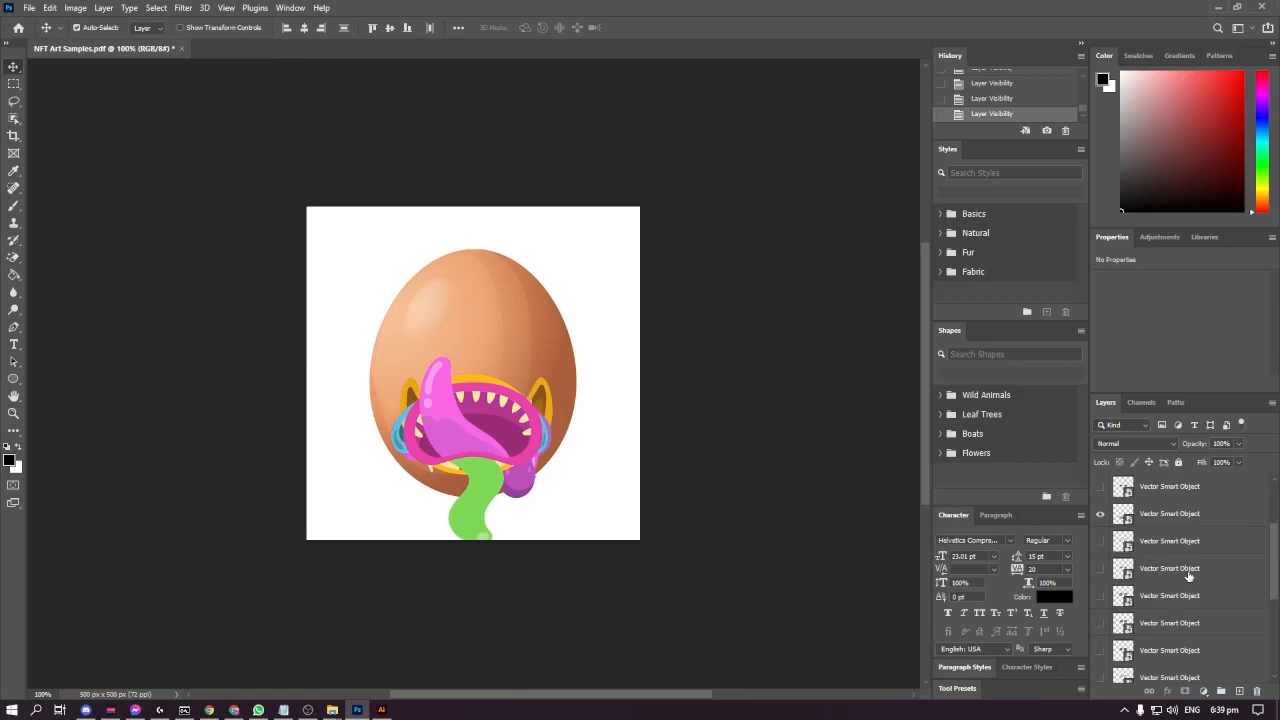
scroll(1175, 595, down, 1)
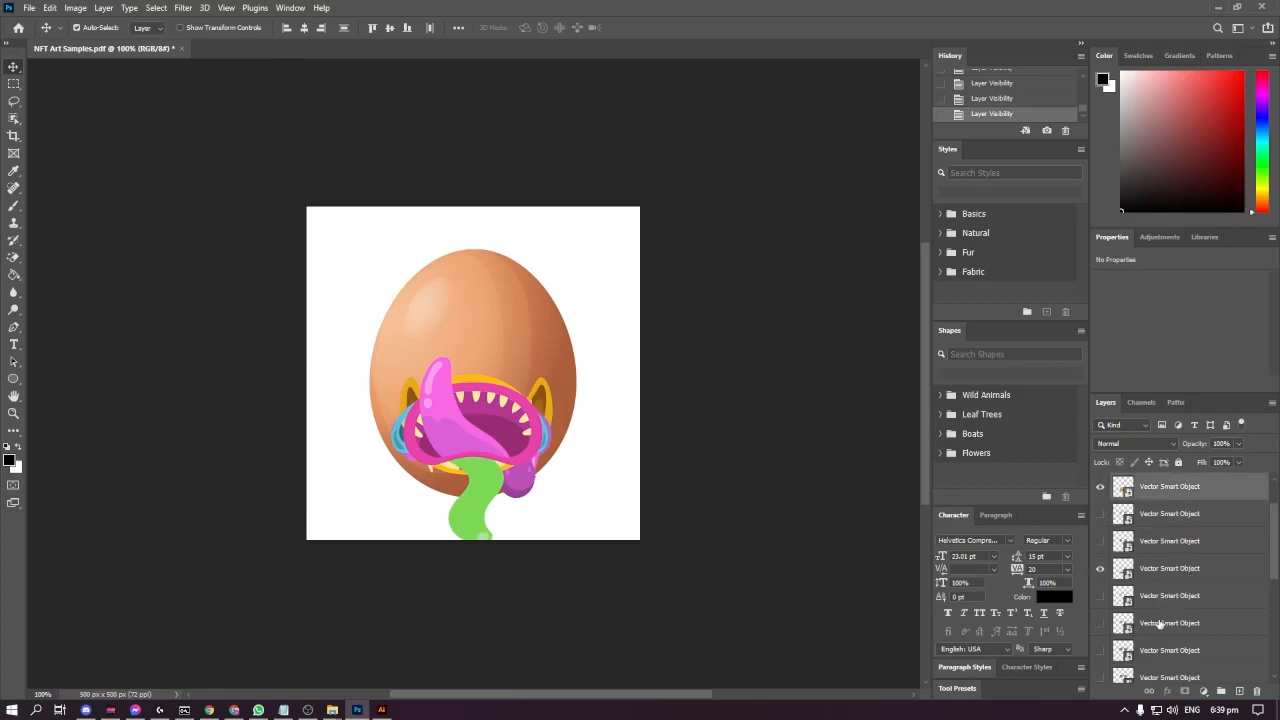
scroll(1160, 622, down, 3)
scroll(1160, 627, down, 5)
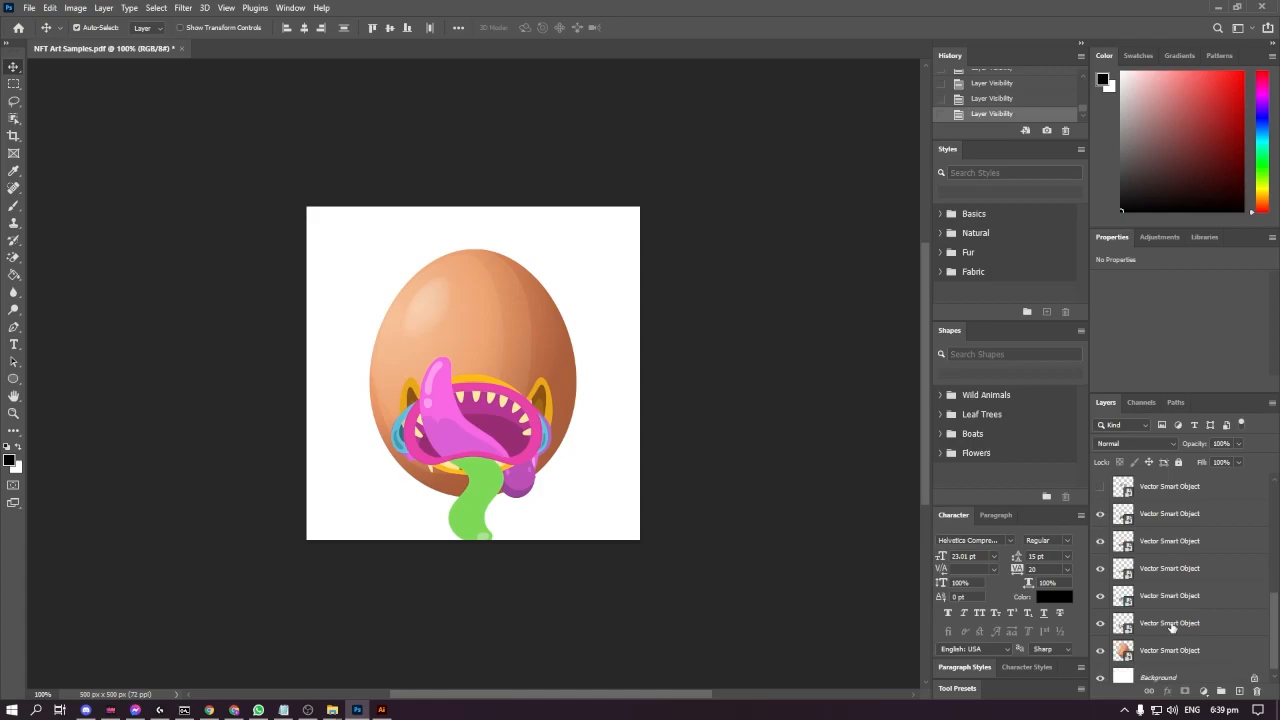
scroll(1140, 635, down, 1)
scroll(1150, 645, up, 5)
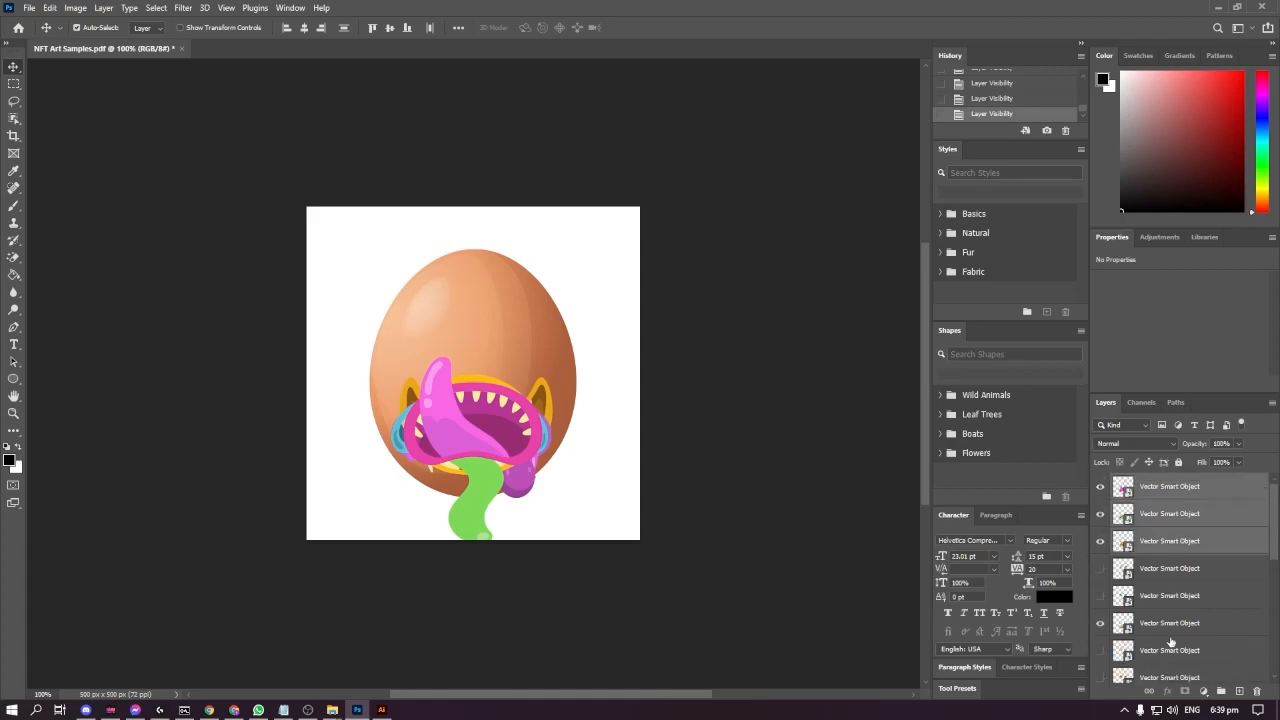
scroll(1170, 641, down, 4)
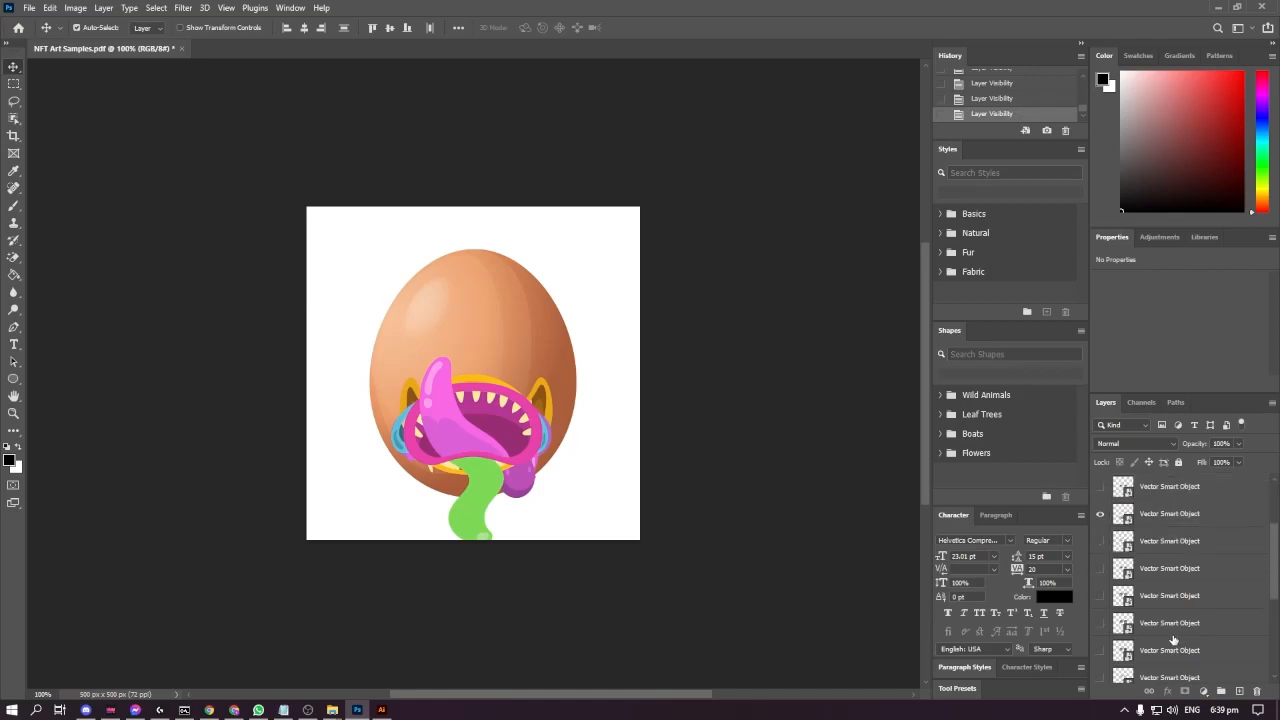
scroll(1180, 524, up, 3)
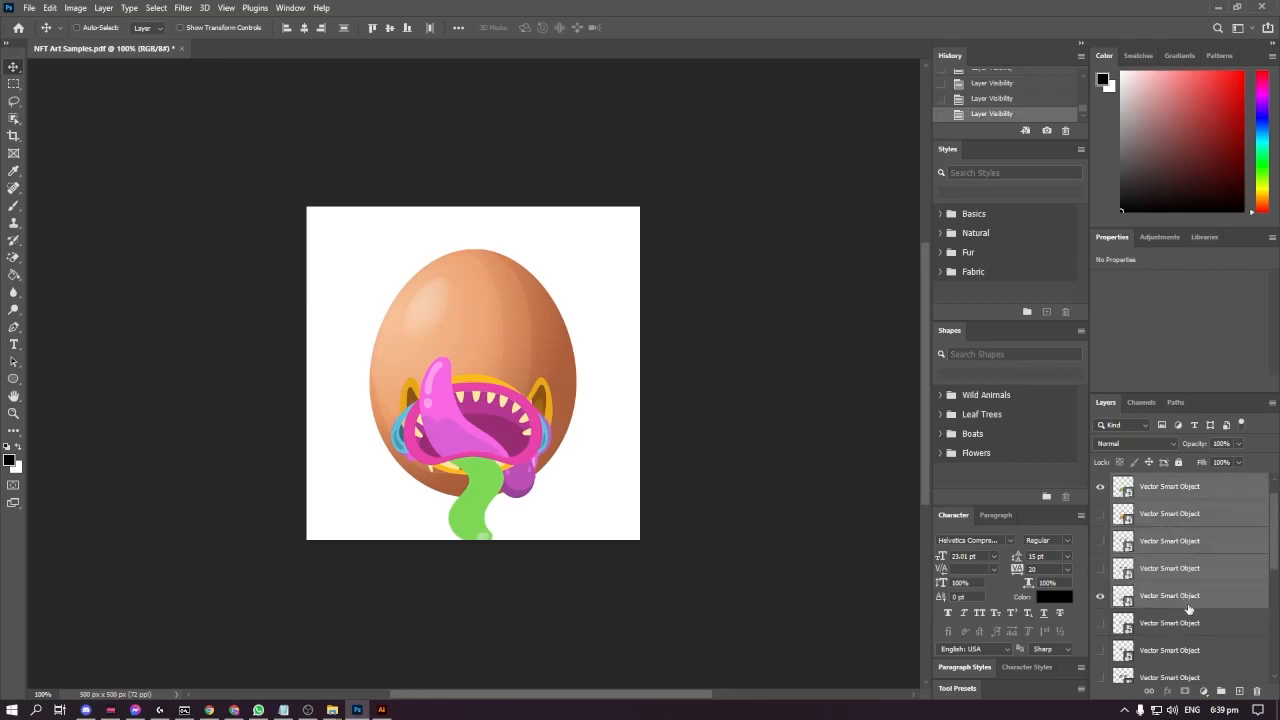
key(ctrl+z)
click(1104, 516)
scroll(1197, 582, up, 1)
click(1197, 577)
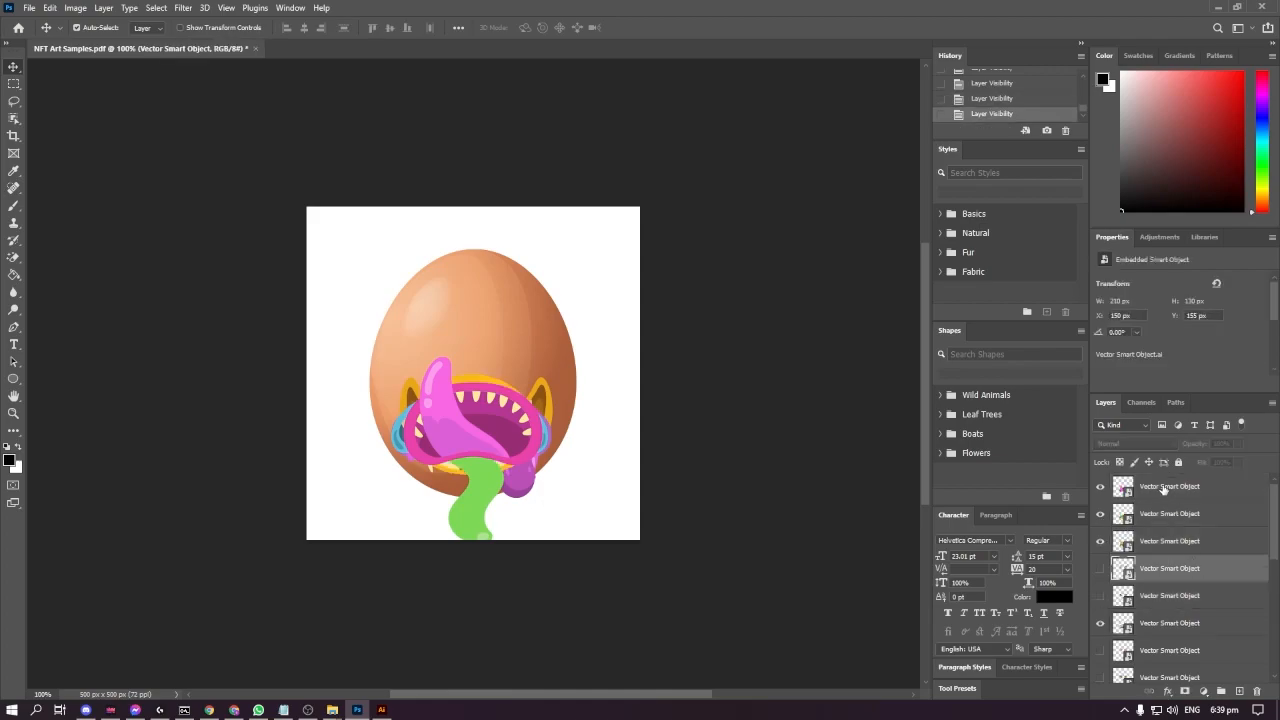
- Select all the mouth layers except the purple-tongued one across the stack and group them together
click(1164, 489)
ctrl+click(1163, 519)
ctrl+click(1175, 543)
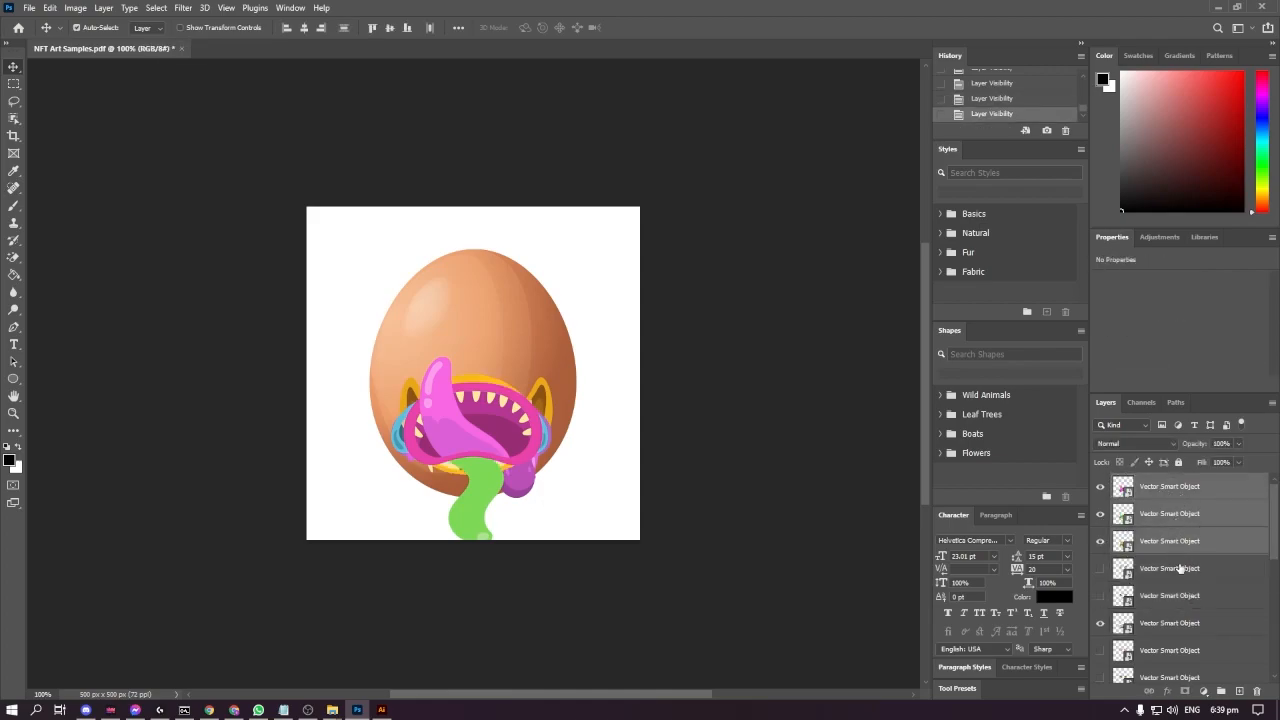
scroll(1180, 580, down, 5)
ctrl+click(1182, 627)
scroll(1204, 628, down, 2)
ctrl+click(1178, 603)
ctrl+click(1188, 626)
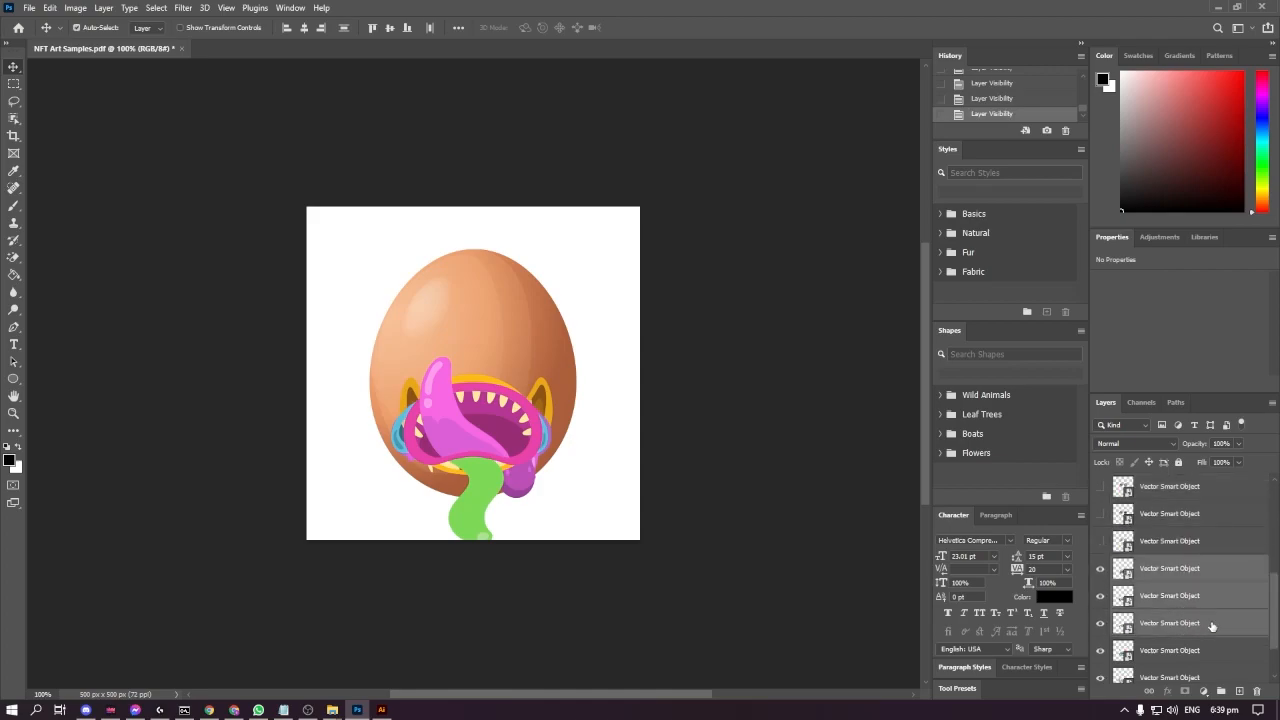
scroll(1200, 626, down, 1)
ctrl+click(1182, 626)
scroll(1182, 627, down, 1)
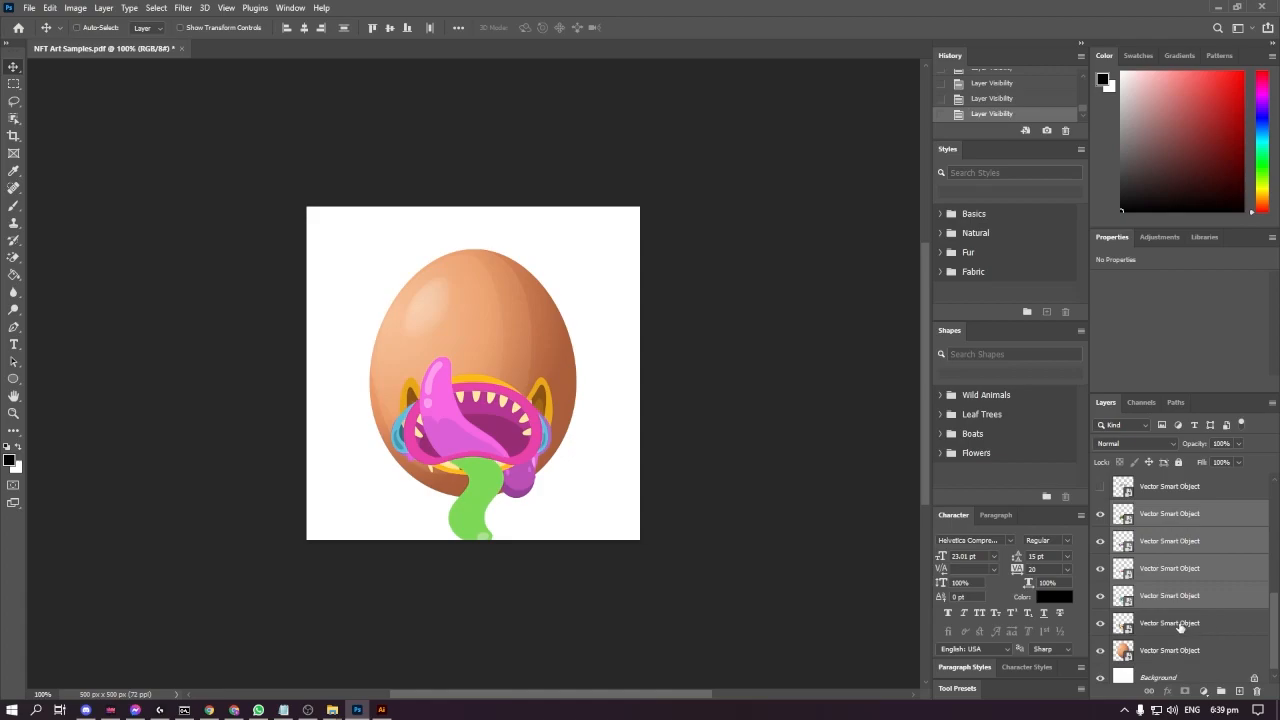
ctrl+click(1180, 625)
scroll(1185, 628, up, 5)
scroll(1190, 631, down, 5)
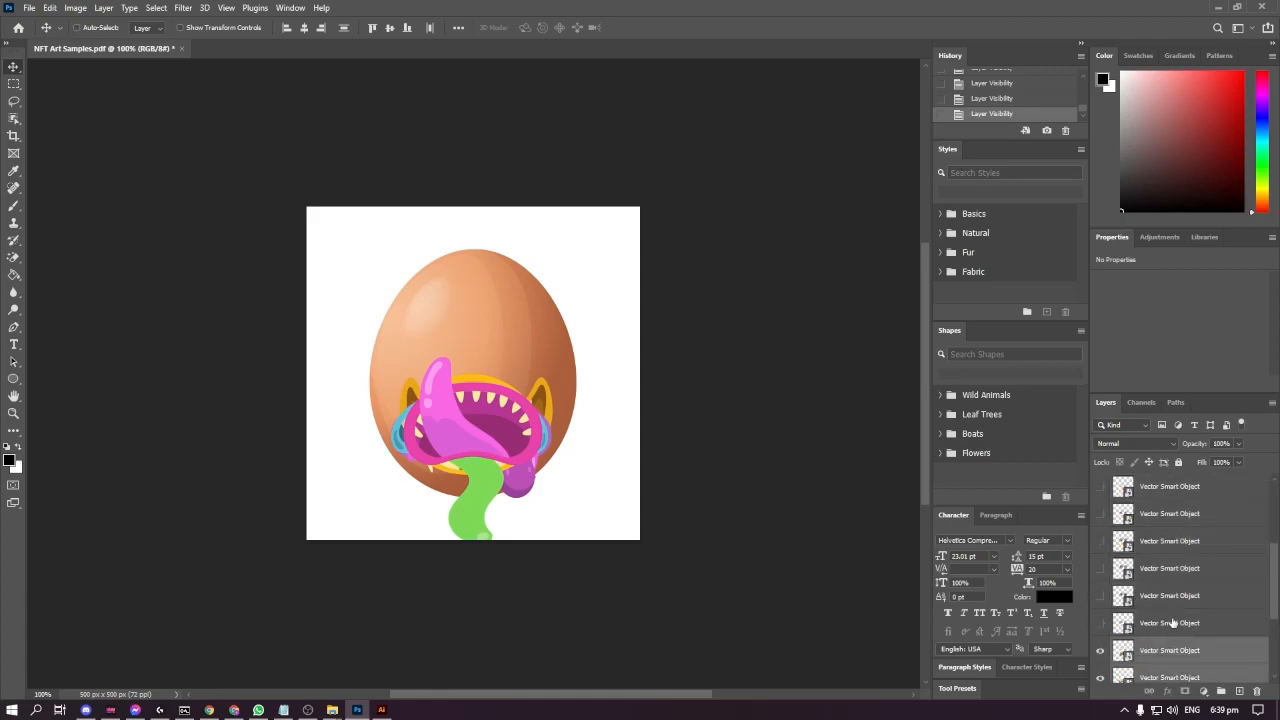
key(ctrl+g)
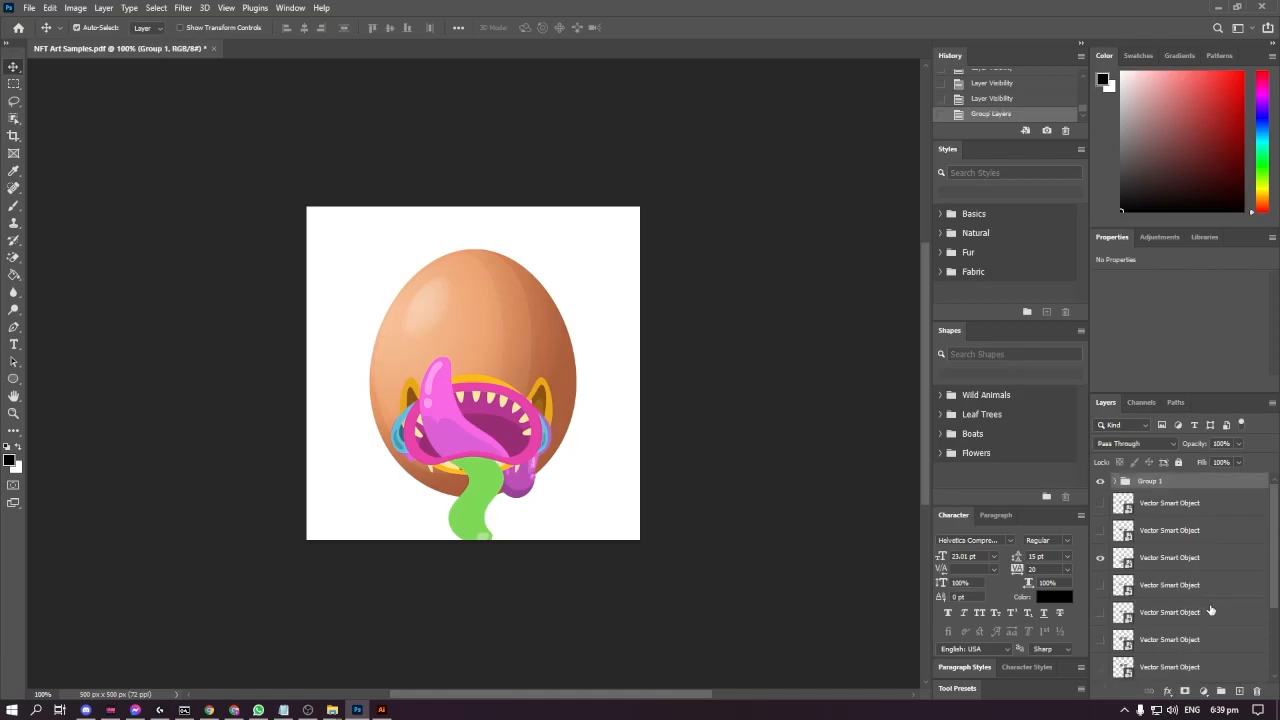
- Hide the mouth group, move the remaining purple-tongued mouth layer into it, and toggle the group back to visible
click(1101, 481)
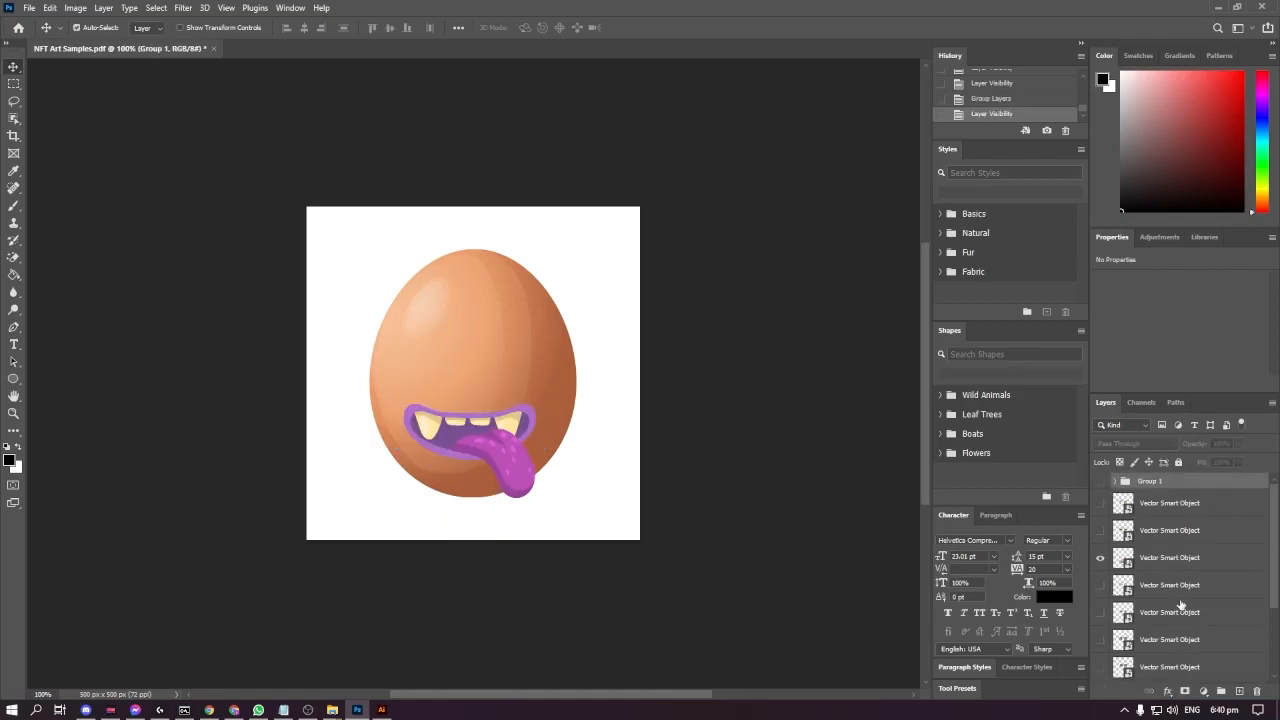
drag(1177, 566, 1158, 483)
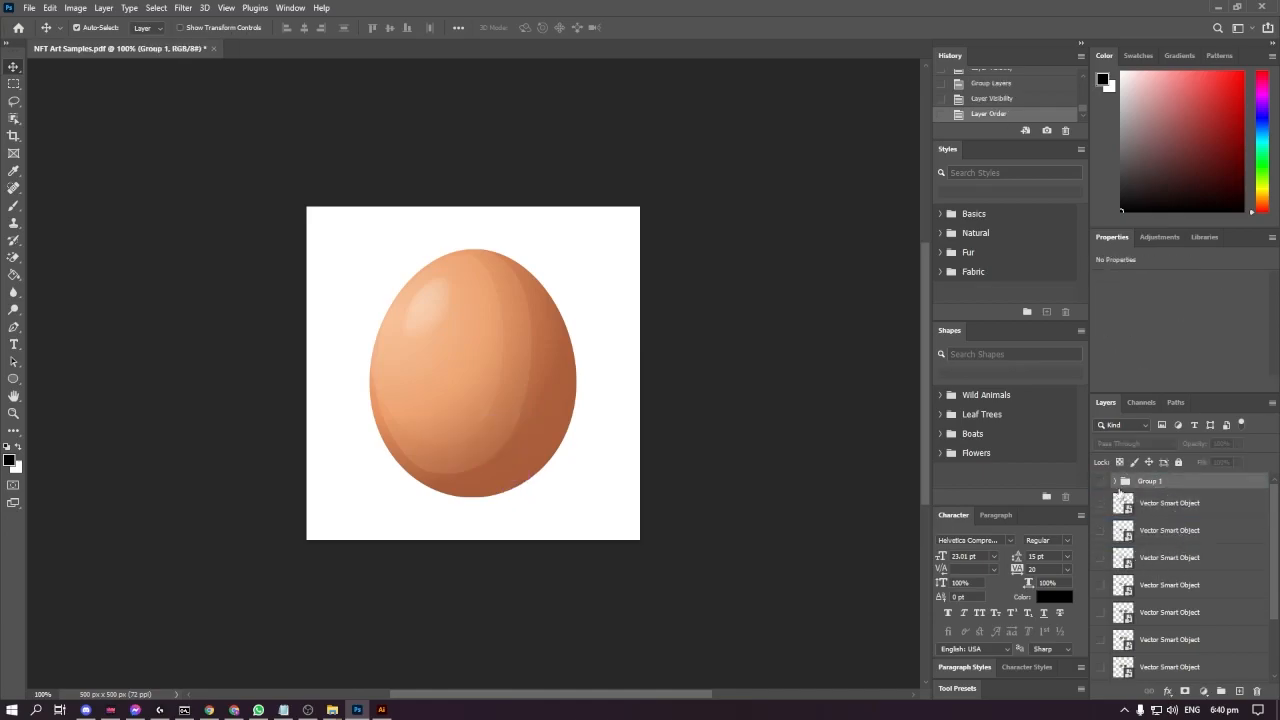
click(1102, 481)
click(1102, 481)
click(1102, 481)
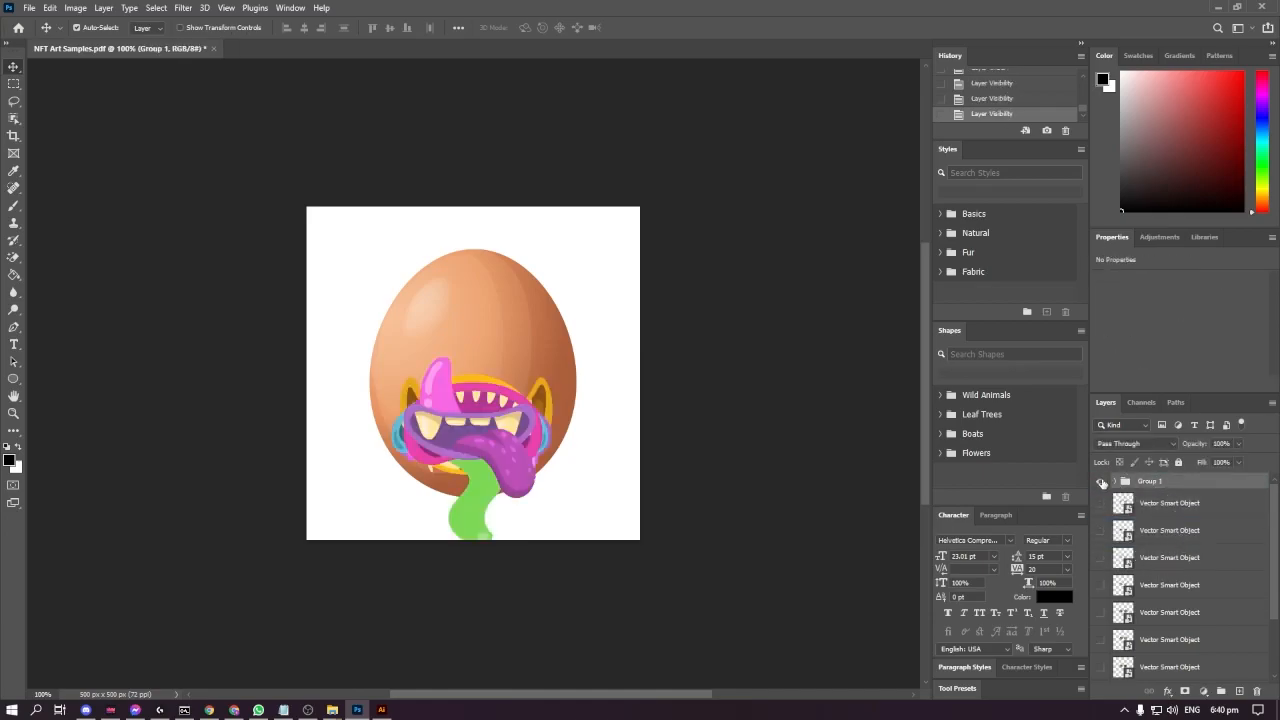
- Move the mouth group down the stack to directly above the egg layer
drag(1158, 486, 1168, 634)
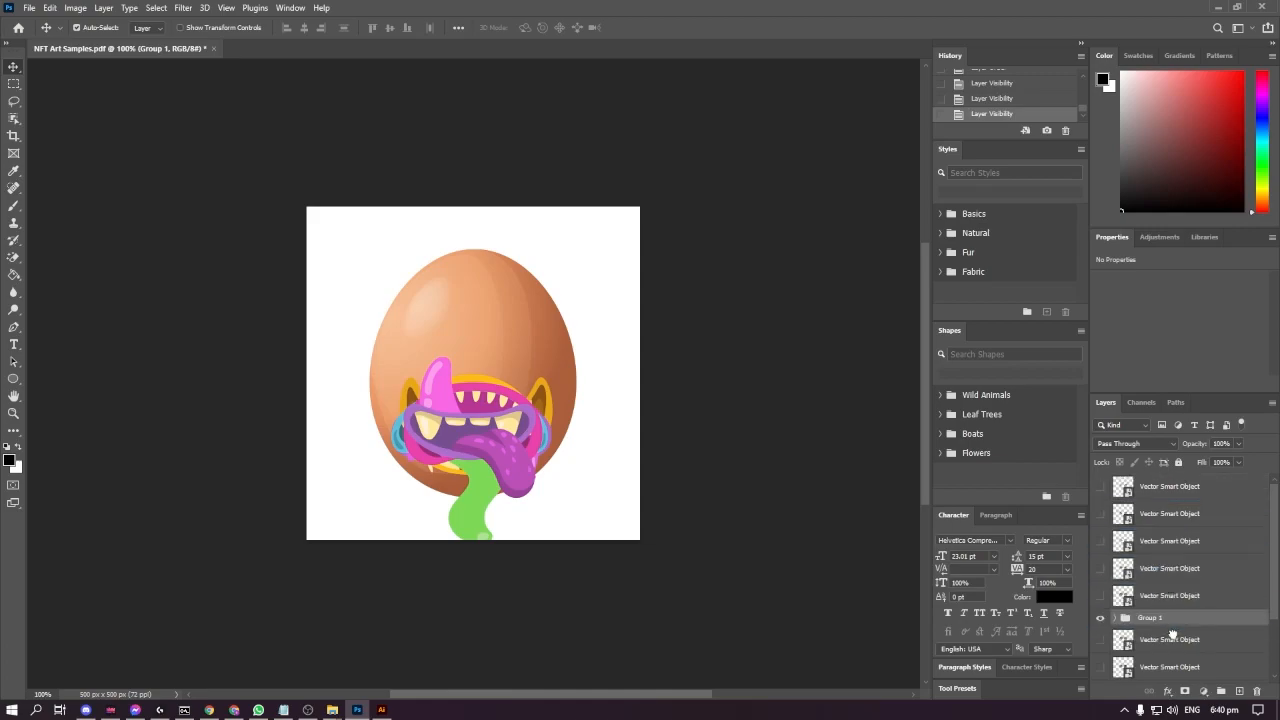
drag(1154, 545, 1160, 622)
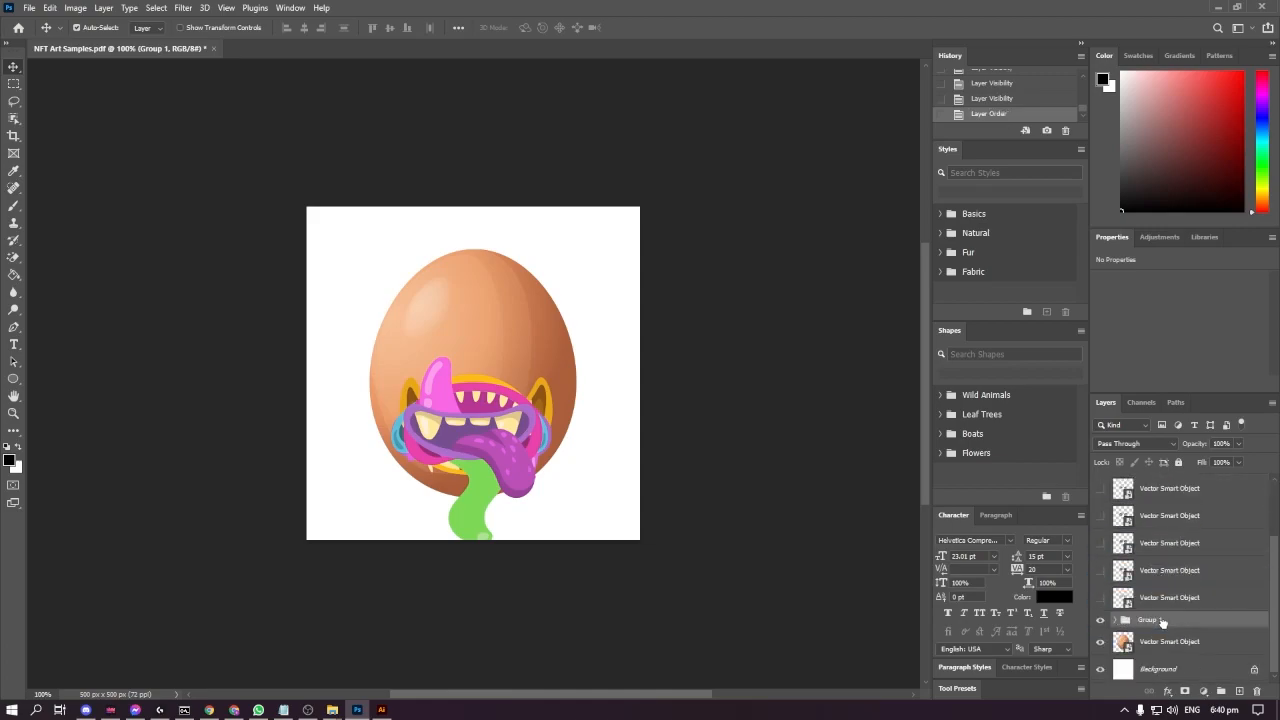
scroll(1134, 590, up, 3)
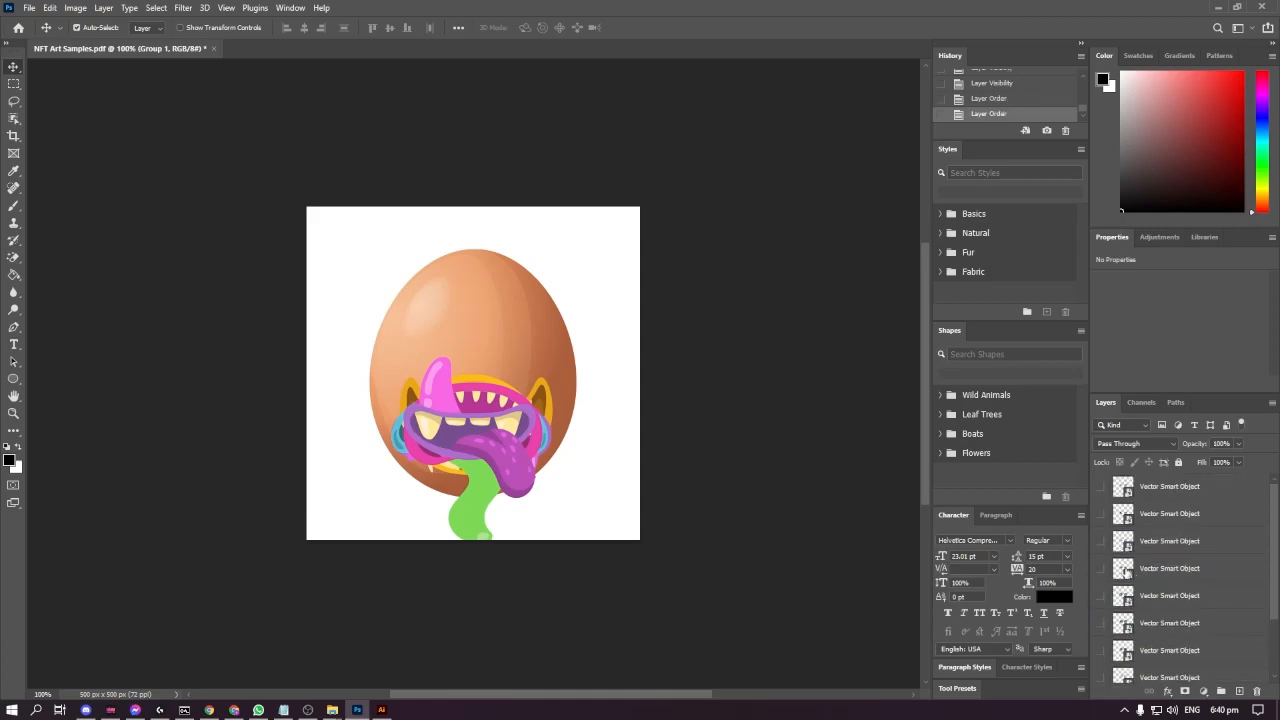
- Show all the eye layers stacked above the mouth group
click(1102, 487)
scroll(1110, 550, down, 2)
click(1101, 598)
click(1100, 571)
click(1100, 544)
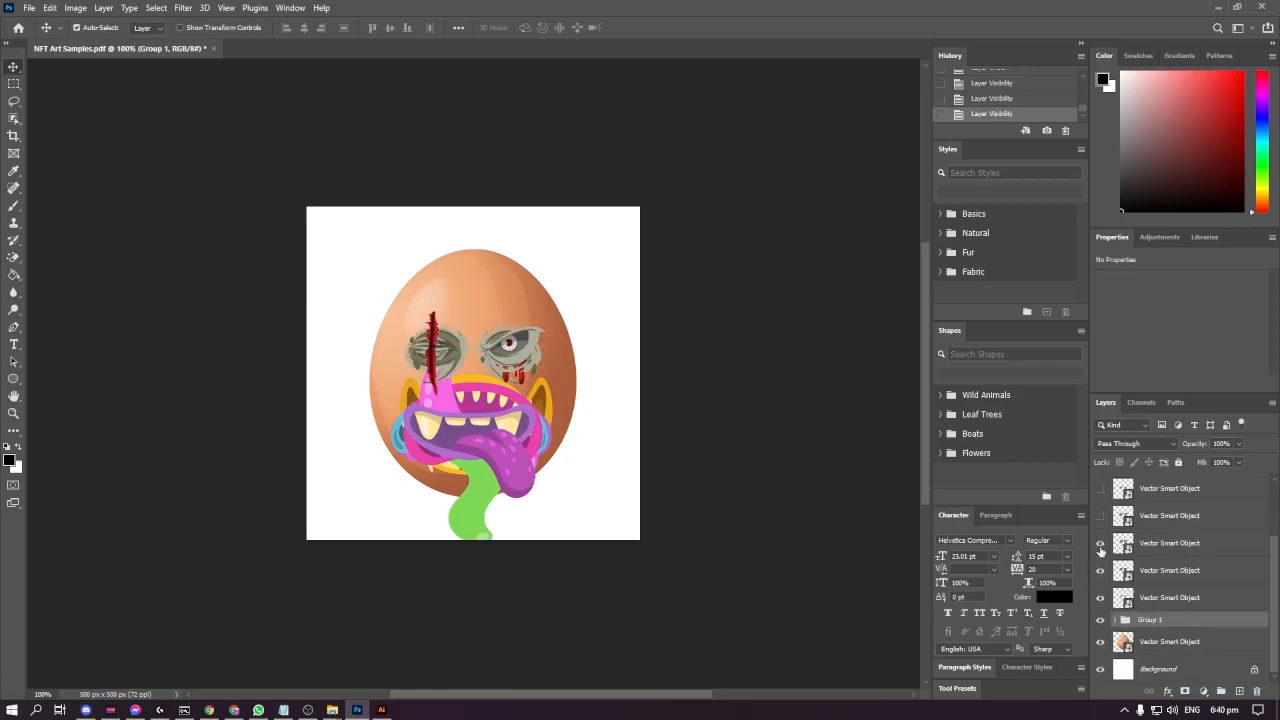
click(1100, 517)
scroll(1118, 543, up, 2)
click(1100, 544)
click(1099, 516)
click(1100, 488)
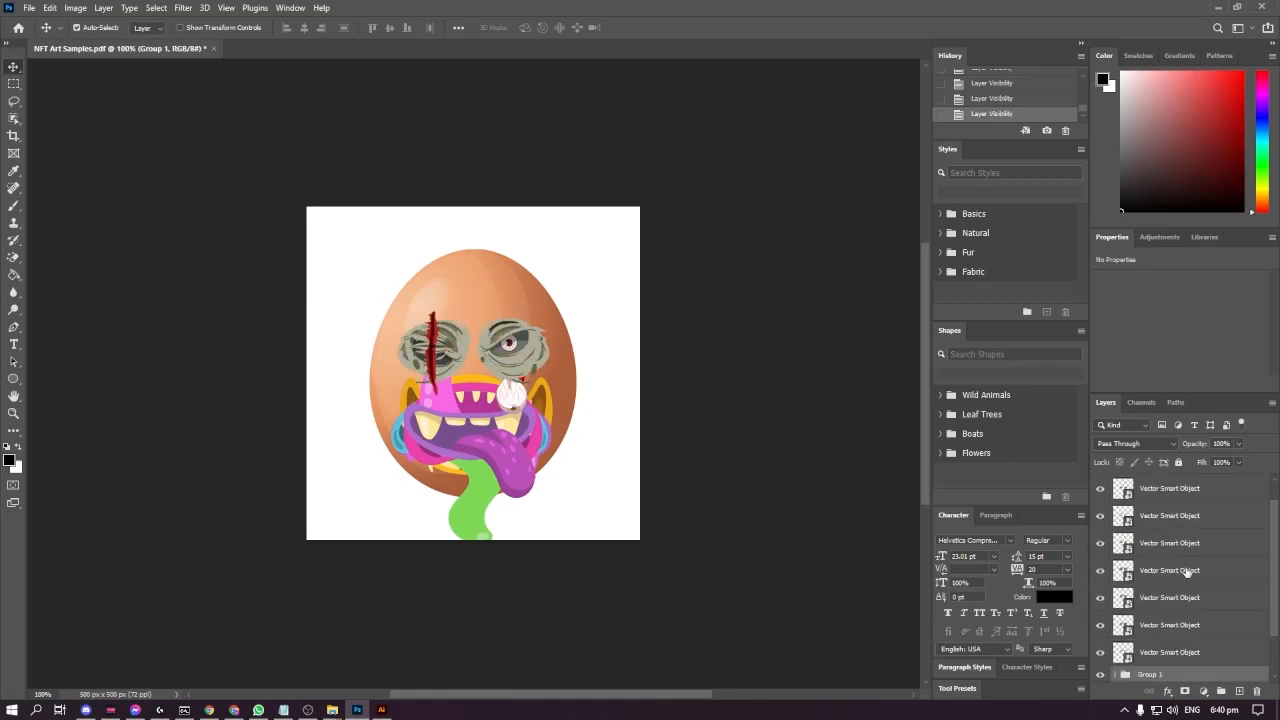
- Select every eye layer above the mouth group and group them together
scroll(1184, 567, up, 1)
click(1181, 494)
scroll(1200, 598, down, 3)
scroll(1203, 602, up, 3)
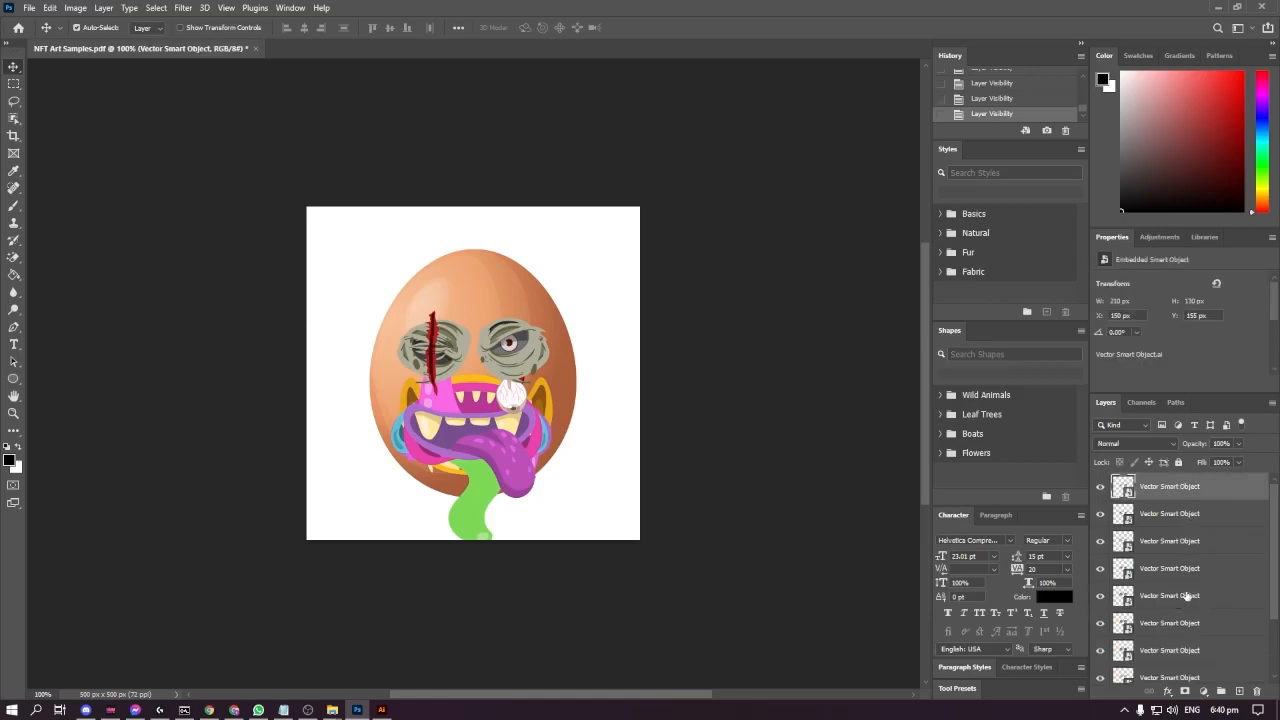
scroll(1181, 597, down, 3)
scroll(1181, 600, up, 3)
scroll(1181, 540, down, 3)
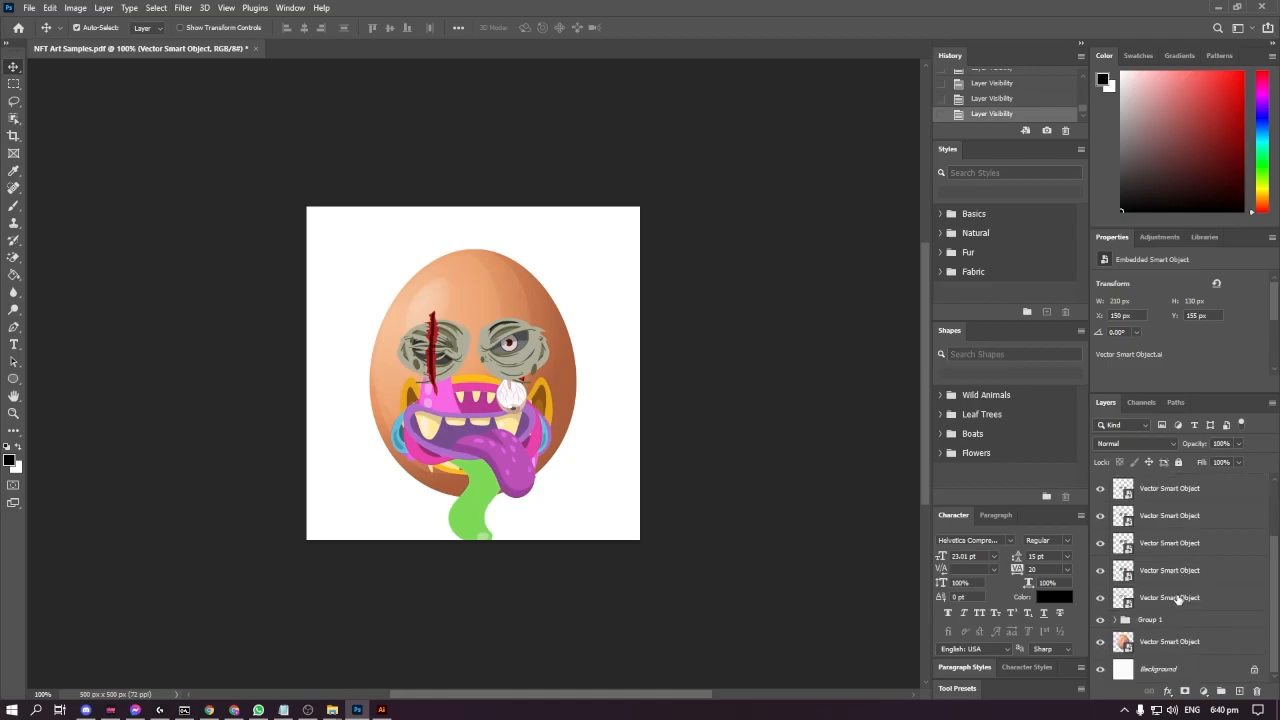
shift+click(1181, 597)
scroll(1180, 600, up, 3)
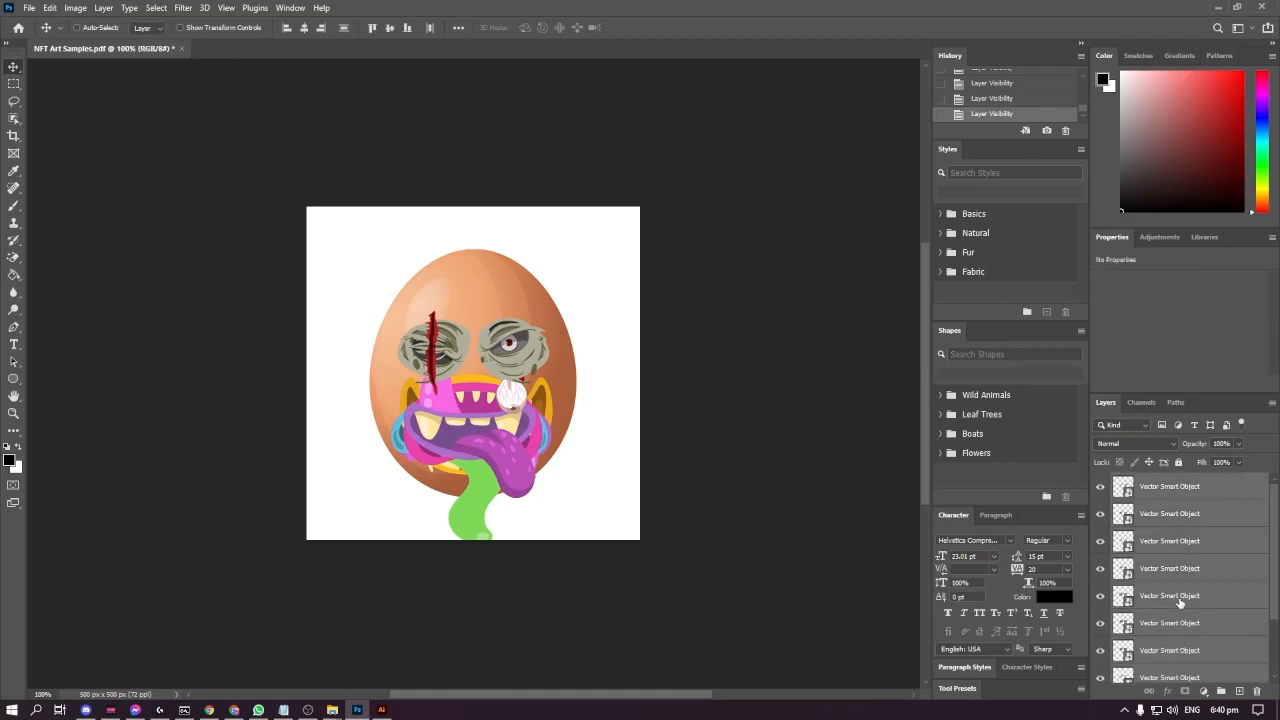
key(ctrl+g)
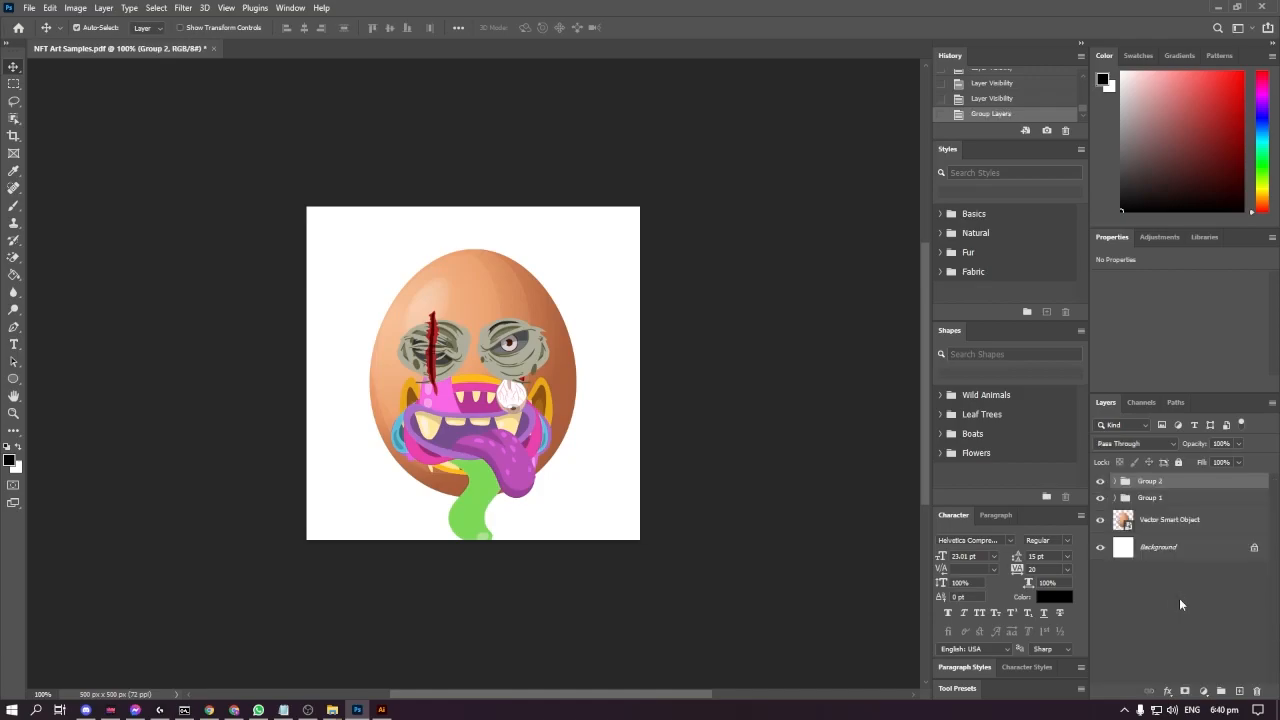
- Check the new eye group's contents by toggling its visibility and rename the group as Eyes
click(1101, 483)
click(1101, 483)
double_click(1150, 481)
text(Eyes)
key(Return)
- Rename the group of mouth layers as Mouth
click(1150, 497)
double_click(1151, 498)
text(M)
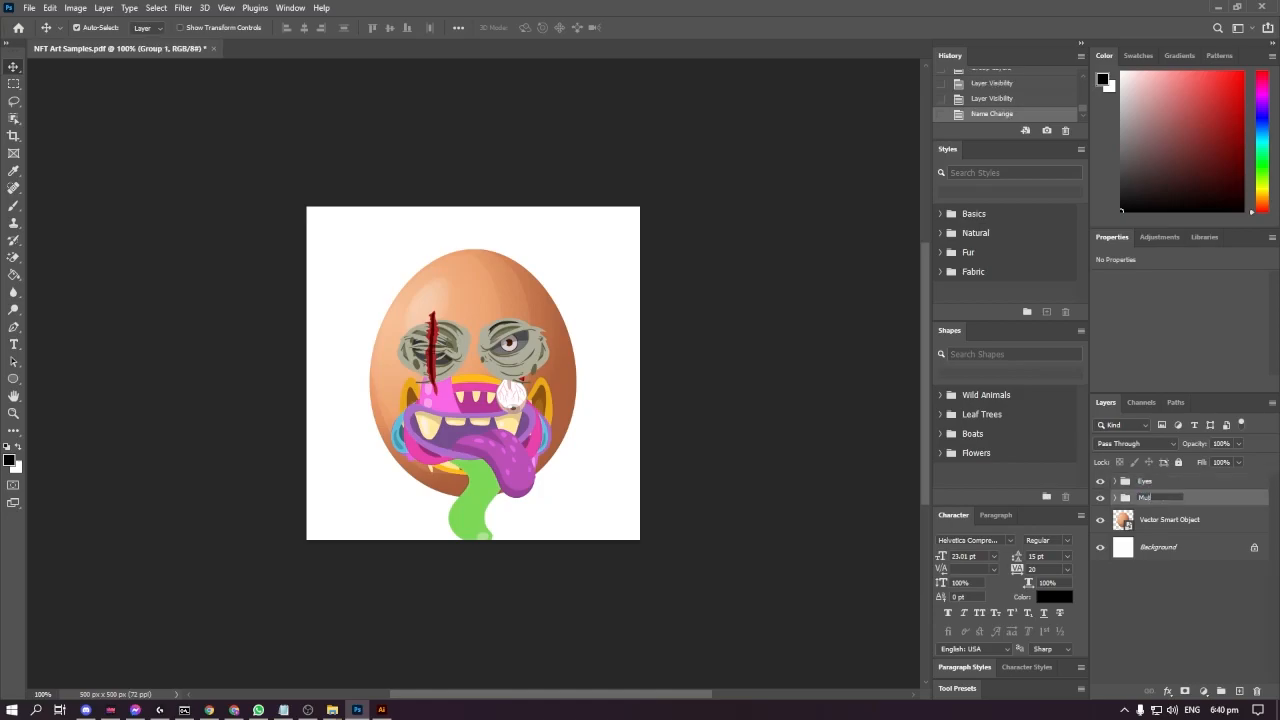
text(outh)
key(Return)
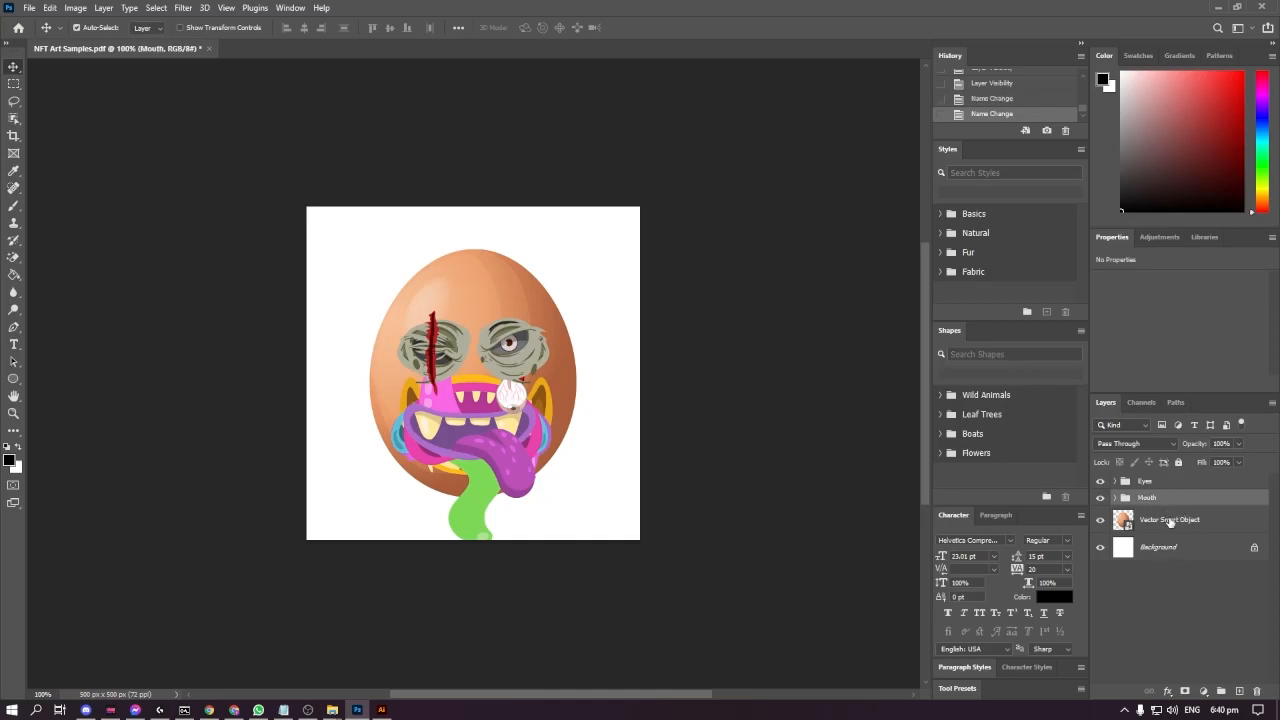
- Look into the Mouth and Eyes groups, leaving the Mouth group expanded
click(1116, 497)
click(1116, 497)
click(1116, 482)
click(1116, 482)
click(1117, 498)
click(1117, 498)
click(1117, 498)
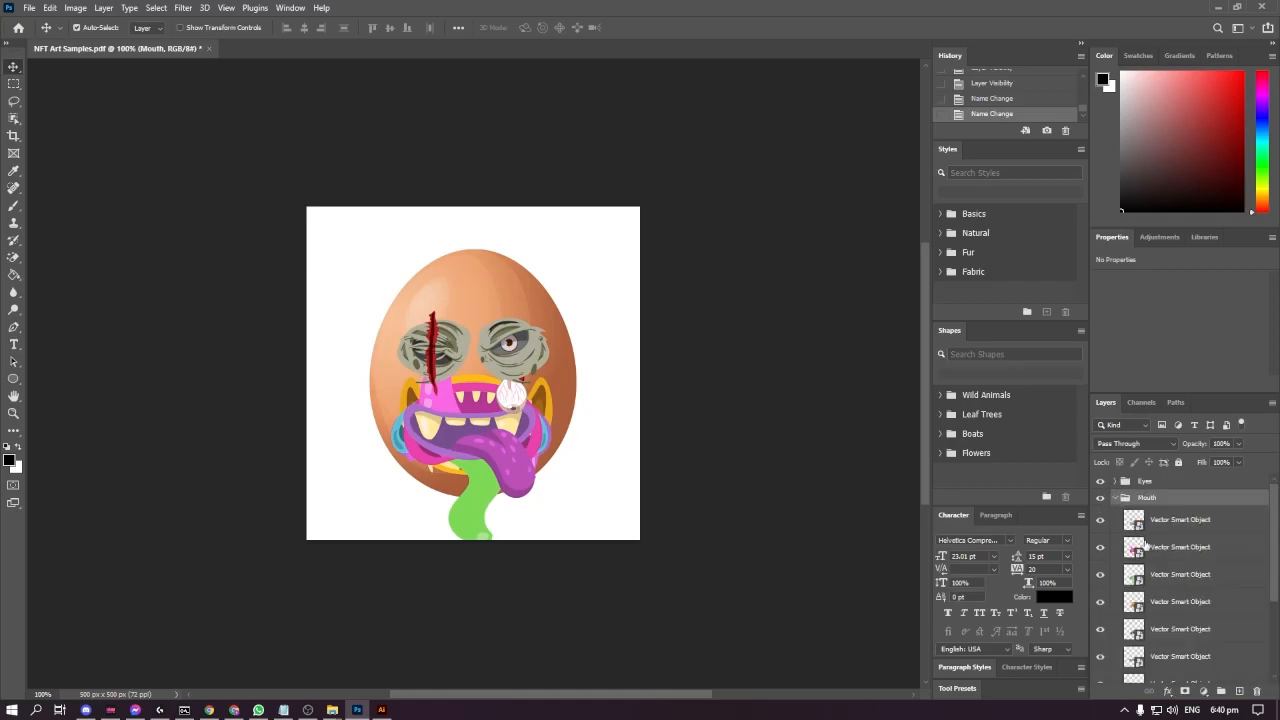
- Hide the Mouth group's layers between the purple-tongued mouth and the yellow-rimmed mouth
scroll(1103, 549, down, 1)
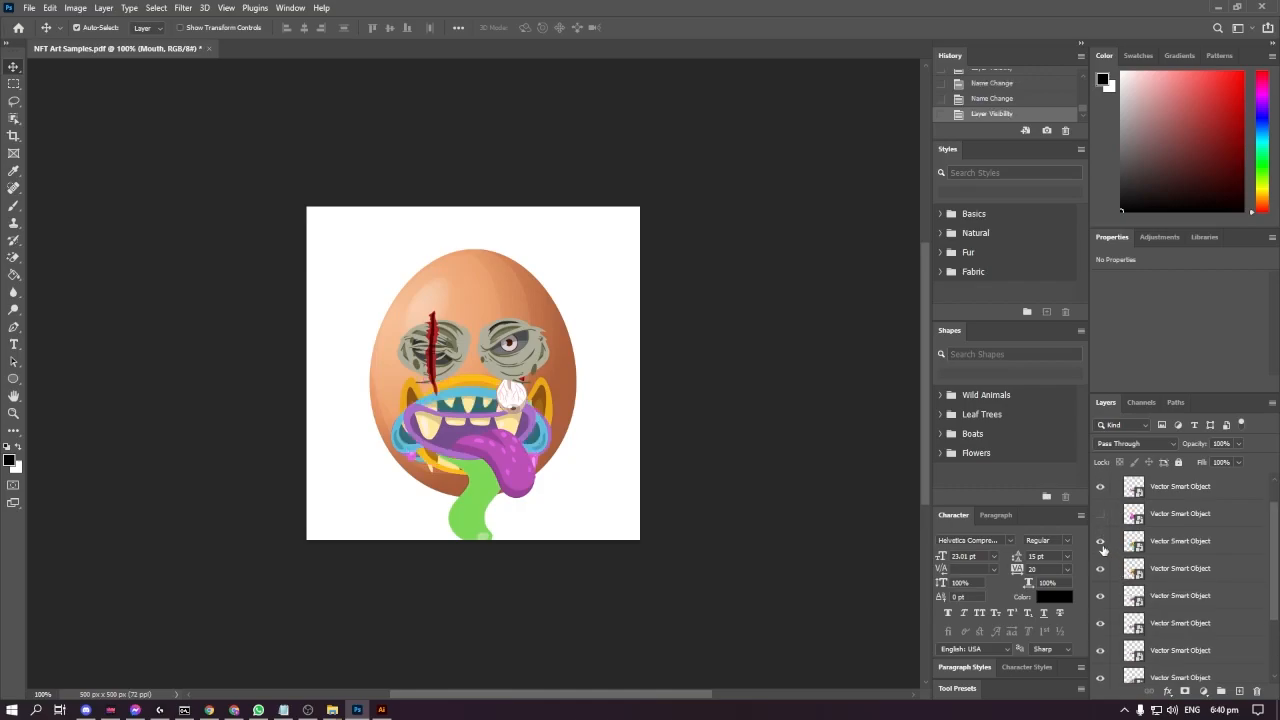
click(1102, 545)
click(1101, 567)
scroll(1102, 566, down, 1)
click(1103, 563)
click(1102, 593)
click(1103, 617)
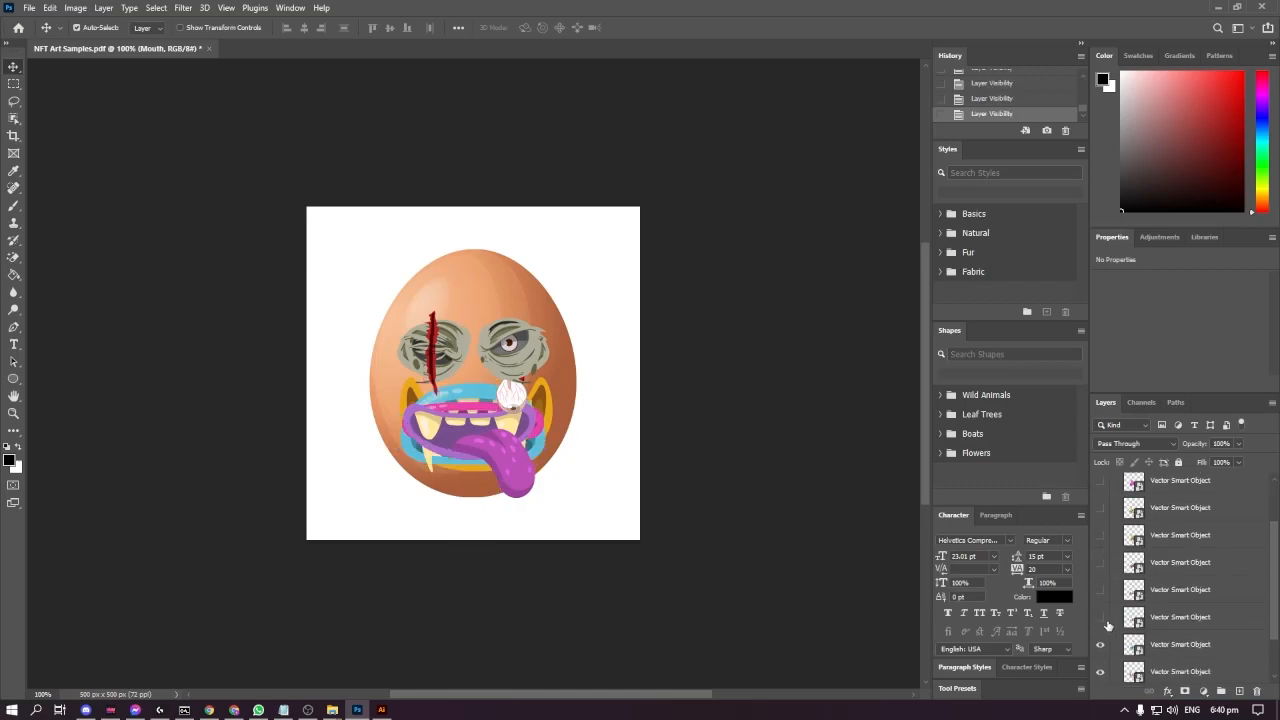
scroll(1106, 620, down, 1)
click(1102, 613)
scroll(1150, 619, up, 1)
scroll(1154, 620, up, 2)
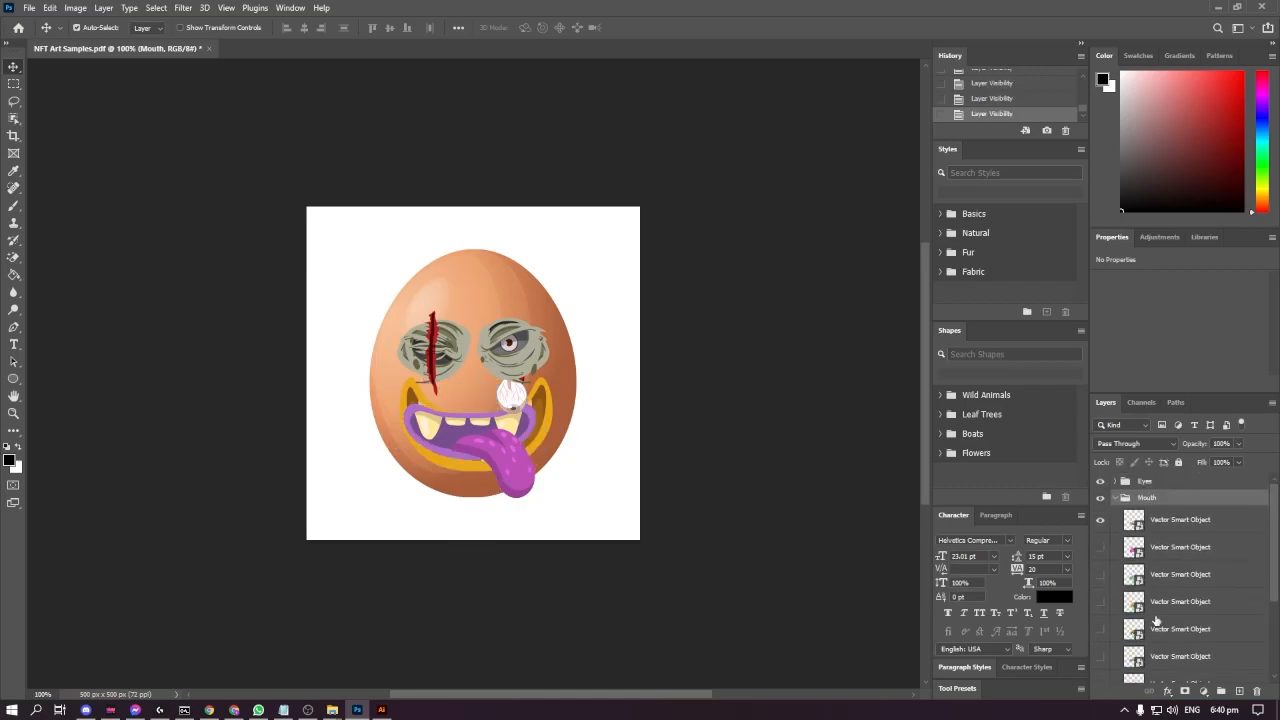
- Expand the Eyes group and hide every eye layer in it except the uppermost scarred one
click(1115, 482)
click(1101, 530)
click(1101, 557)
click(1101, 584)
click(1101, 612)
scroll(1123, 628, down, 1)
click(1102, 622)
scroll(1112, 628, down, 1)
click(1103, 633)
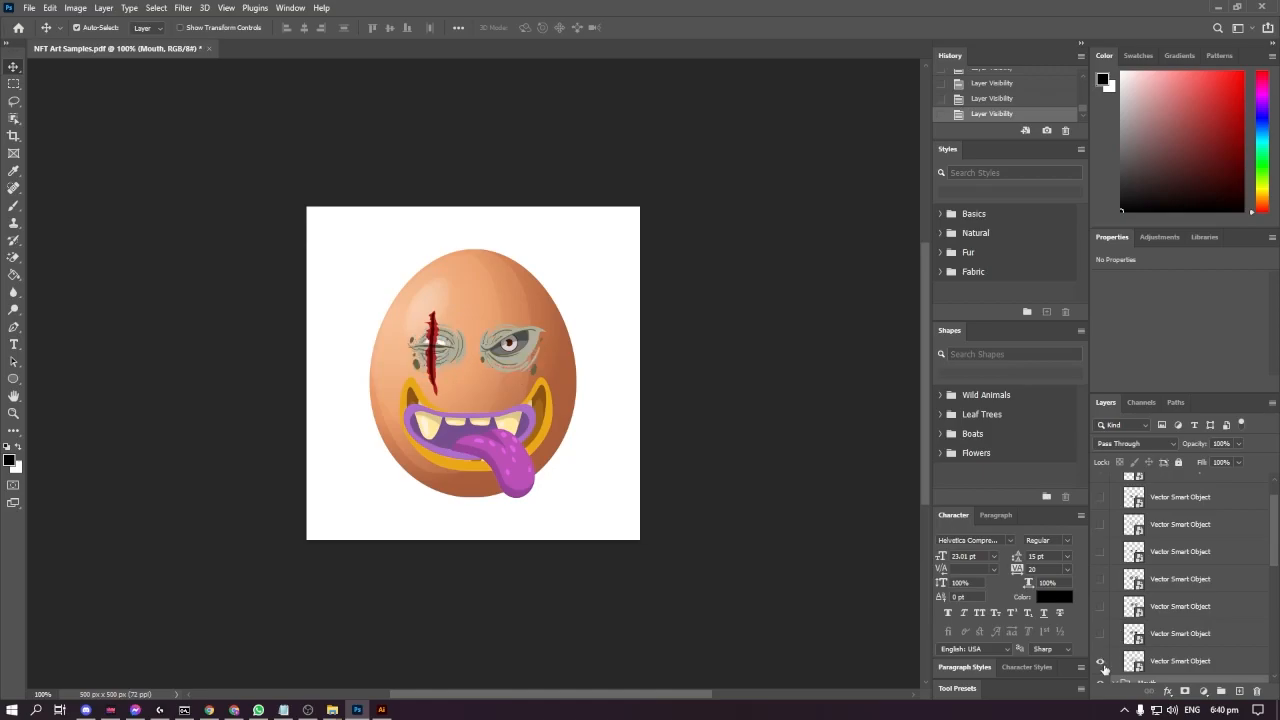
click(1101, 661)
- Hide the yellow-rimmed and purple-tongued mouth layers in the Mouth group
scroll(1185, 630, down, 5)
scroll(1175, 640, down, 5)
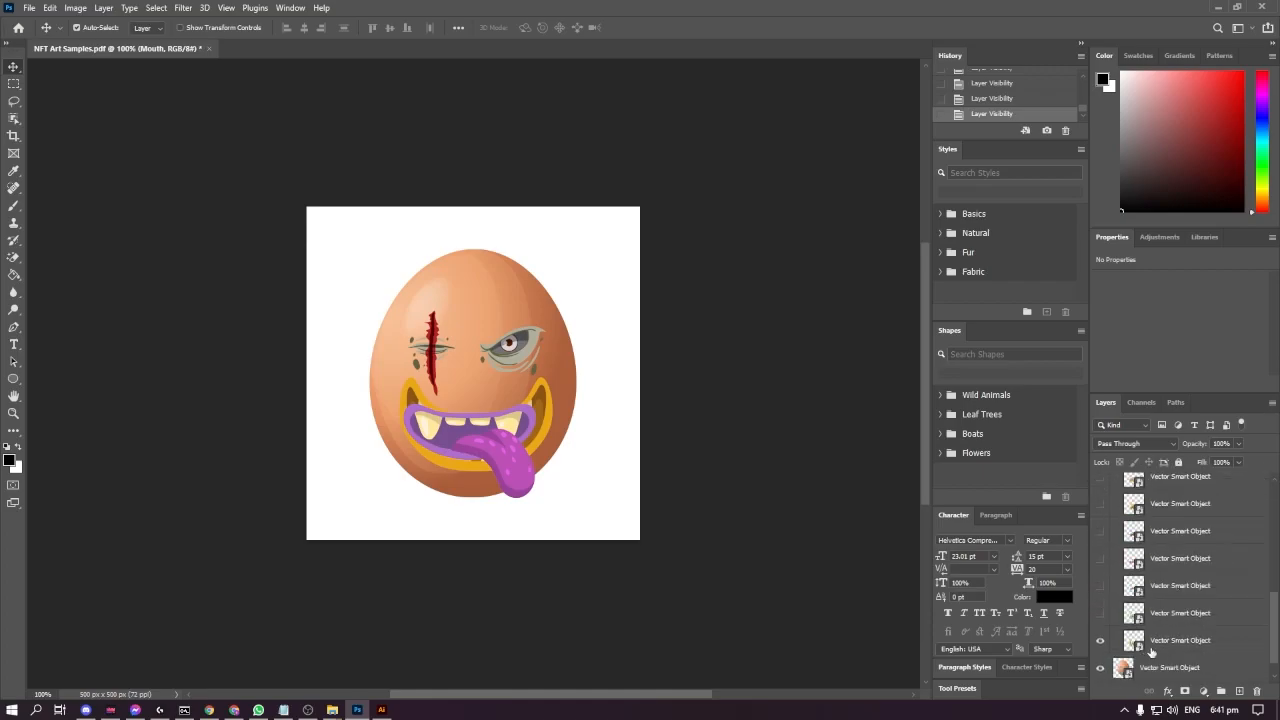
scroll(1150, 652, down, 1)
click(1100, 626)
scroll(1102, 634, up, 3)
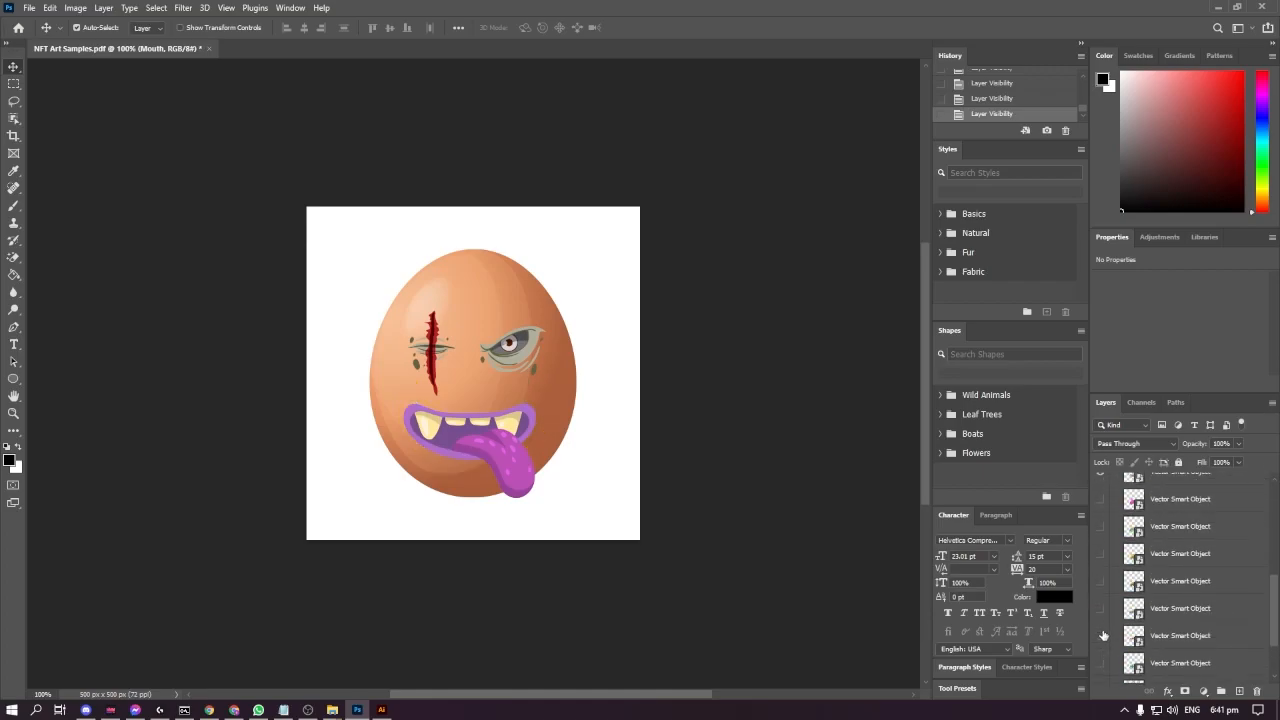
scroll(1105, 636, down, 2)
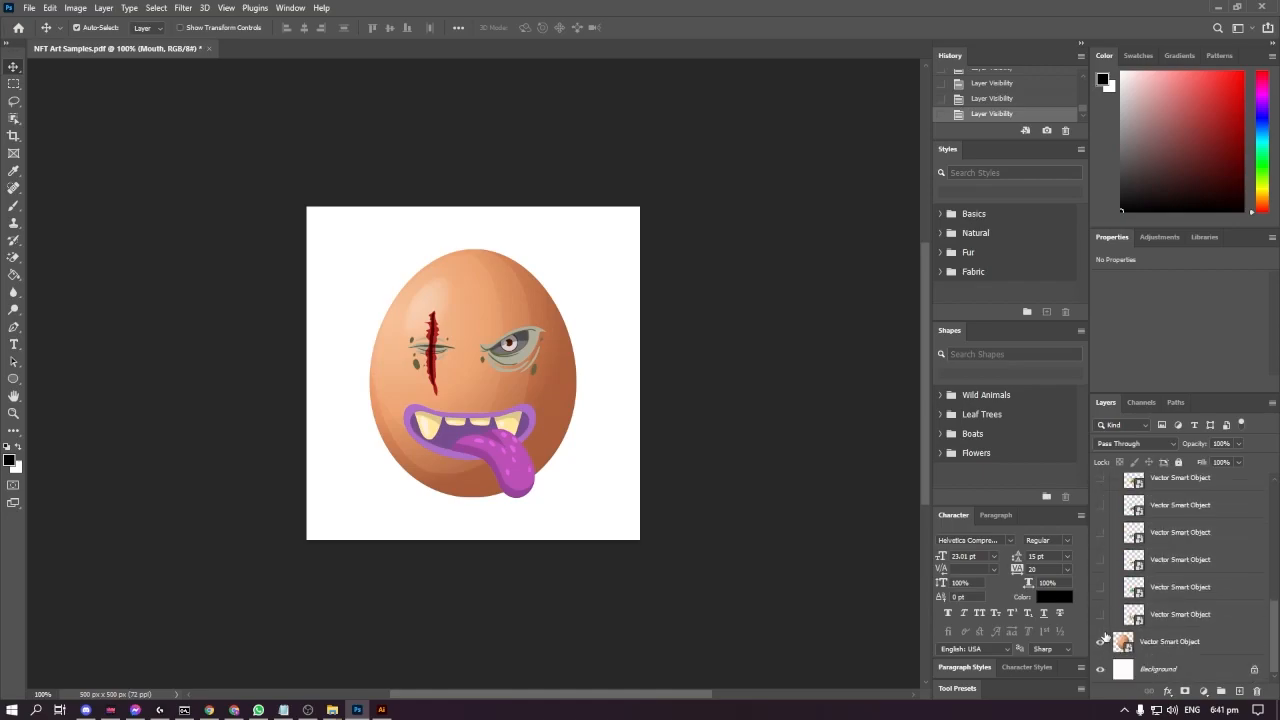
scroll(1104, 621, up, 3)
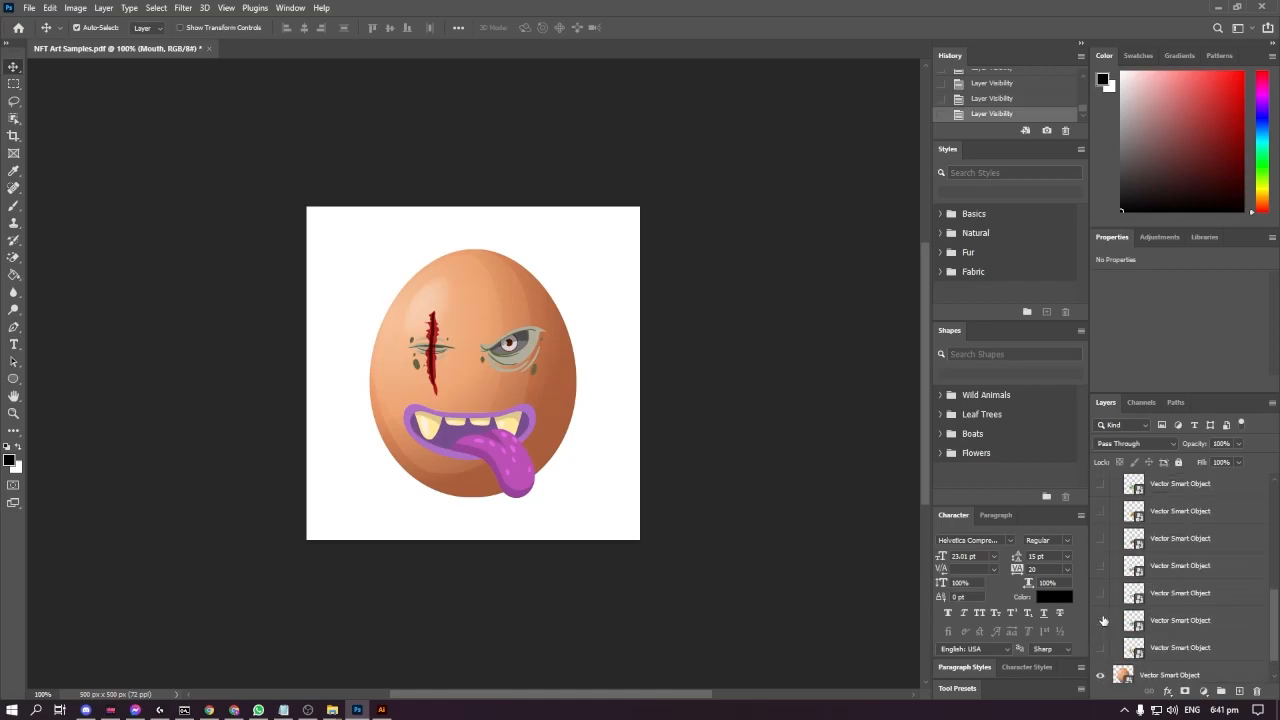
click(1103, 535)
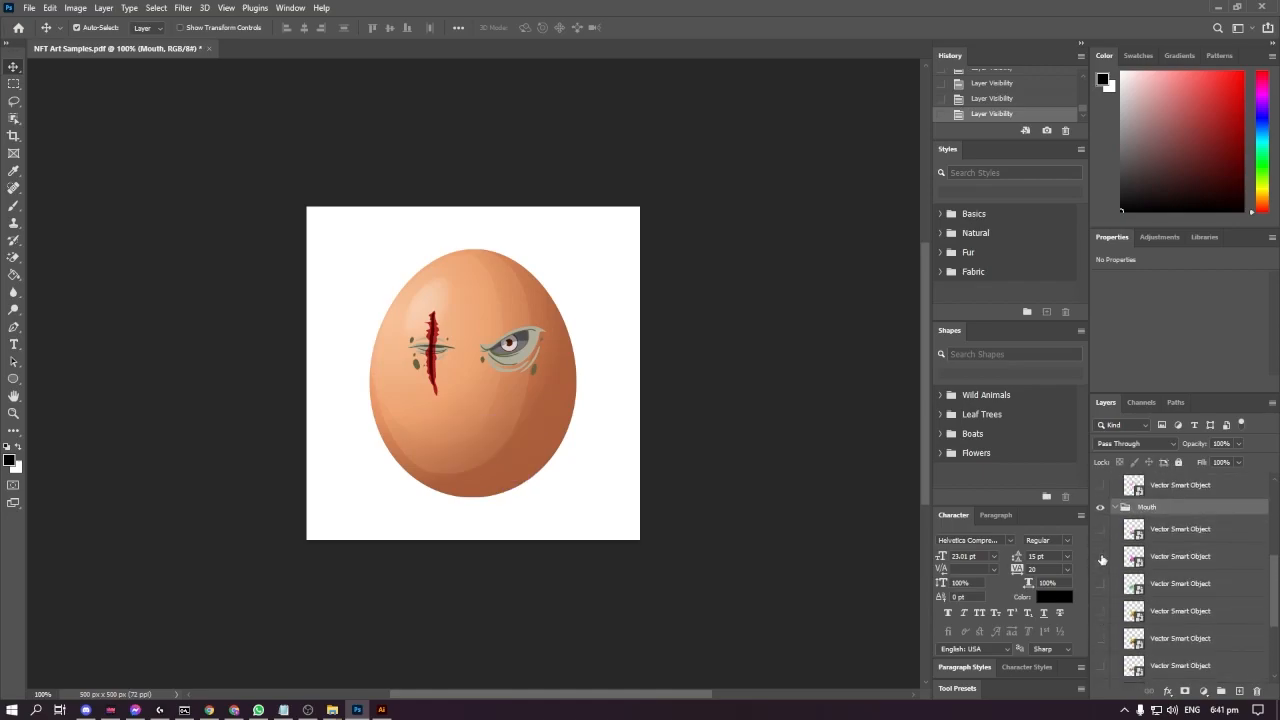
- Preview the pink-tongued mouth on the egg, then hide it and show the green-tongued blue mouth instead
click(1101, 557)
click(1101, 557)
click(1101, 585)
click(1101, 586)
click(1100, 585)
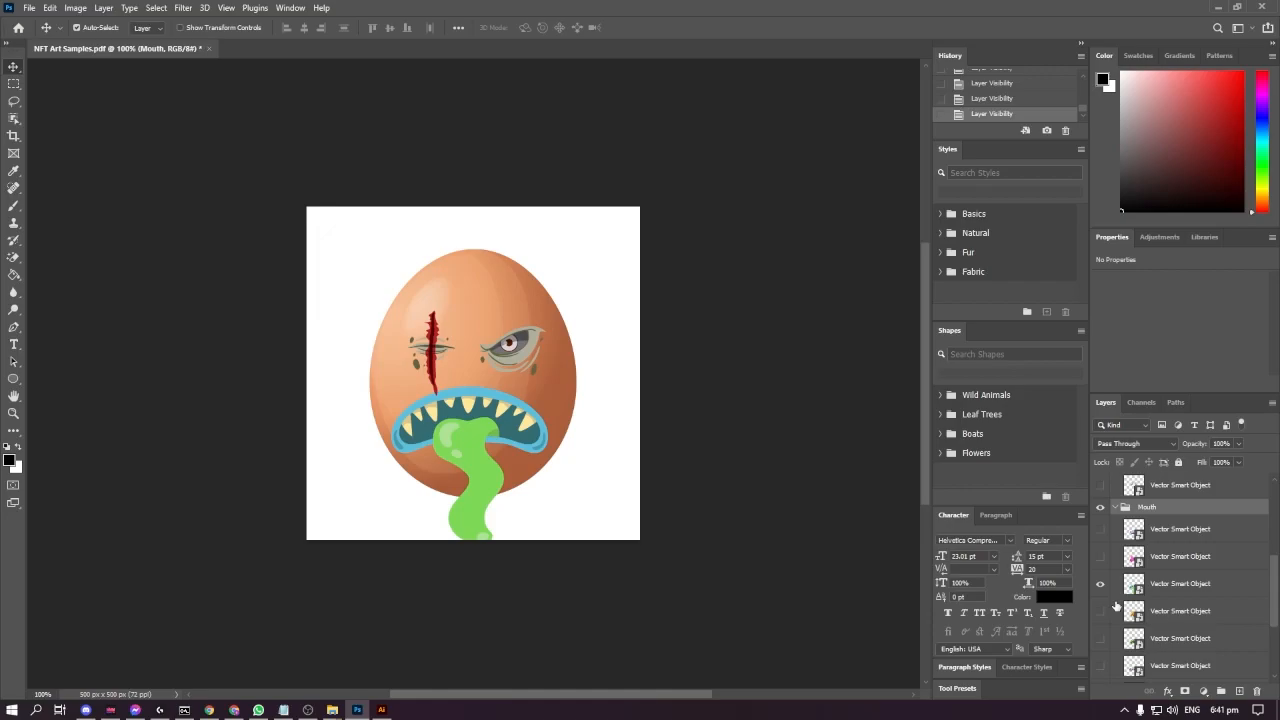
- Collapse the Eyes and Mouth groups in the layer stack
scroll(1116, 600, up, 3)
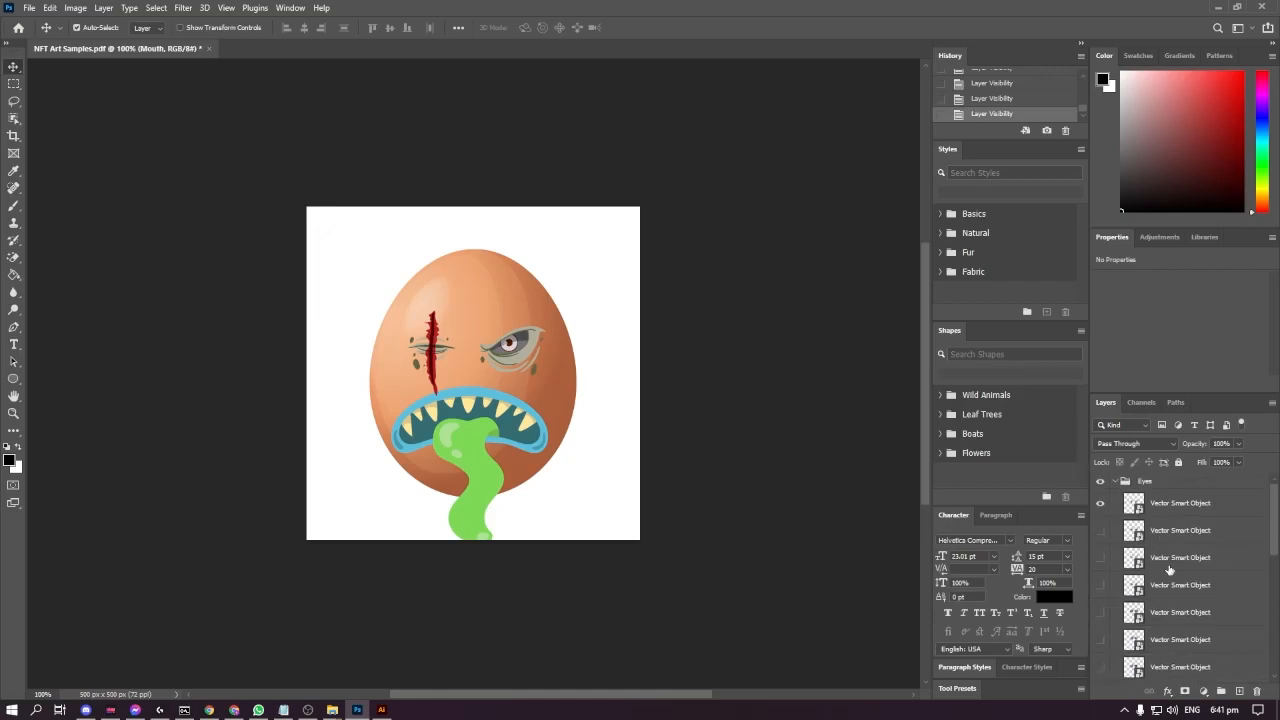
click(1115, 482)
scroll(1140, 532, down, 1)
scroll(1126, 514, up, 1)
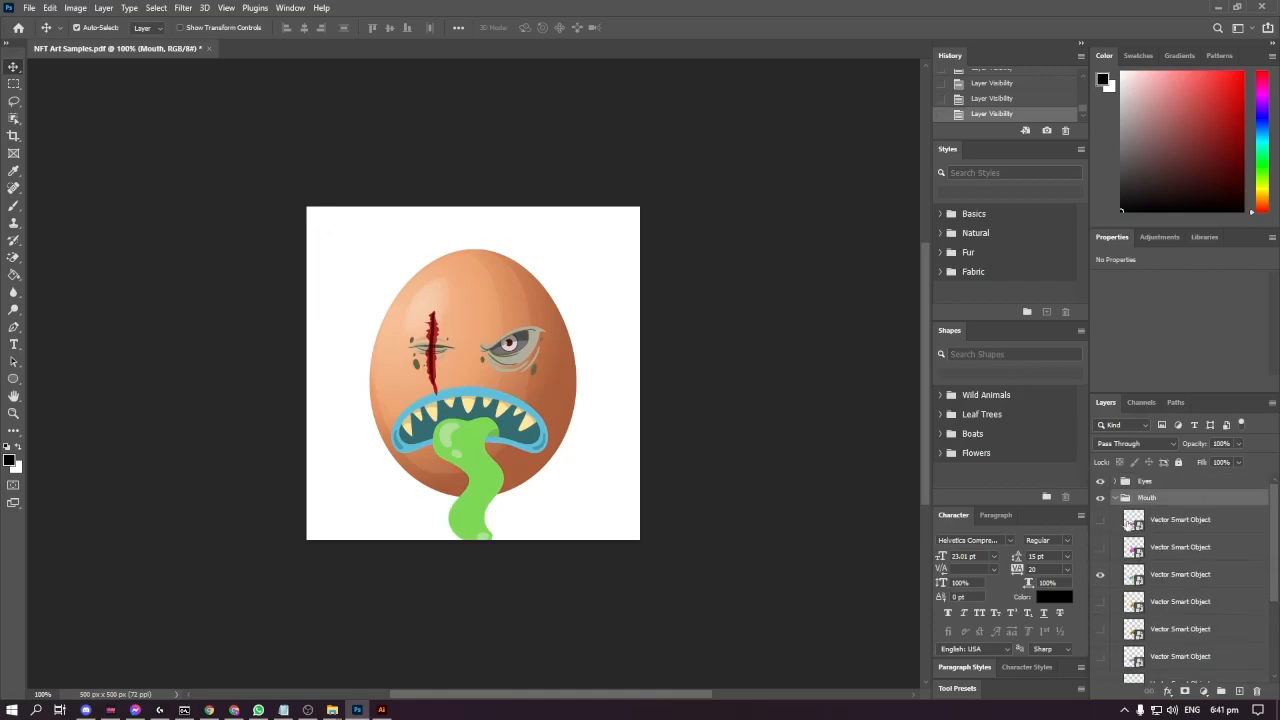
click(1114, 497)
scroll(1150, 546, down, 1)
scroll(1150, 546, up, 1)
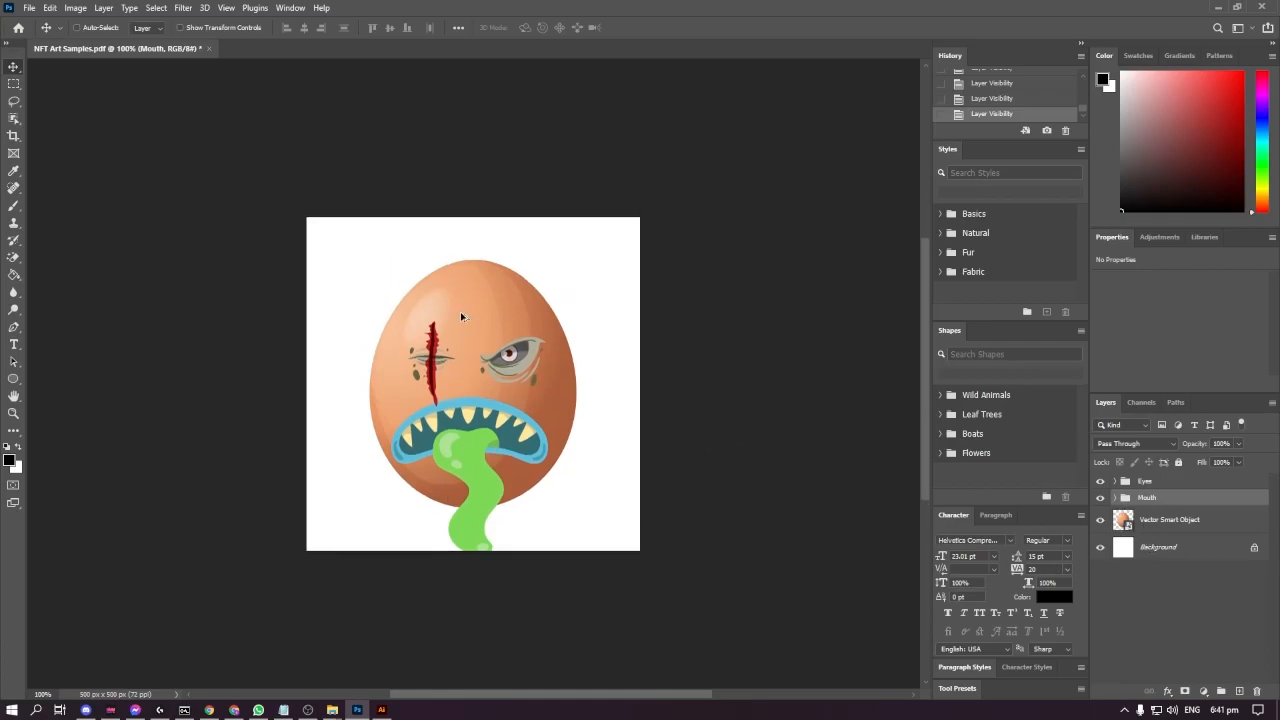
- Save the document to the Desktop as NFT Art Samples in Photoshop PSD format and accept the format options
click(29, 8)
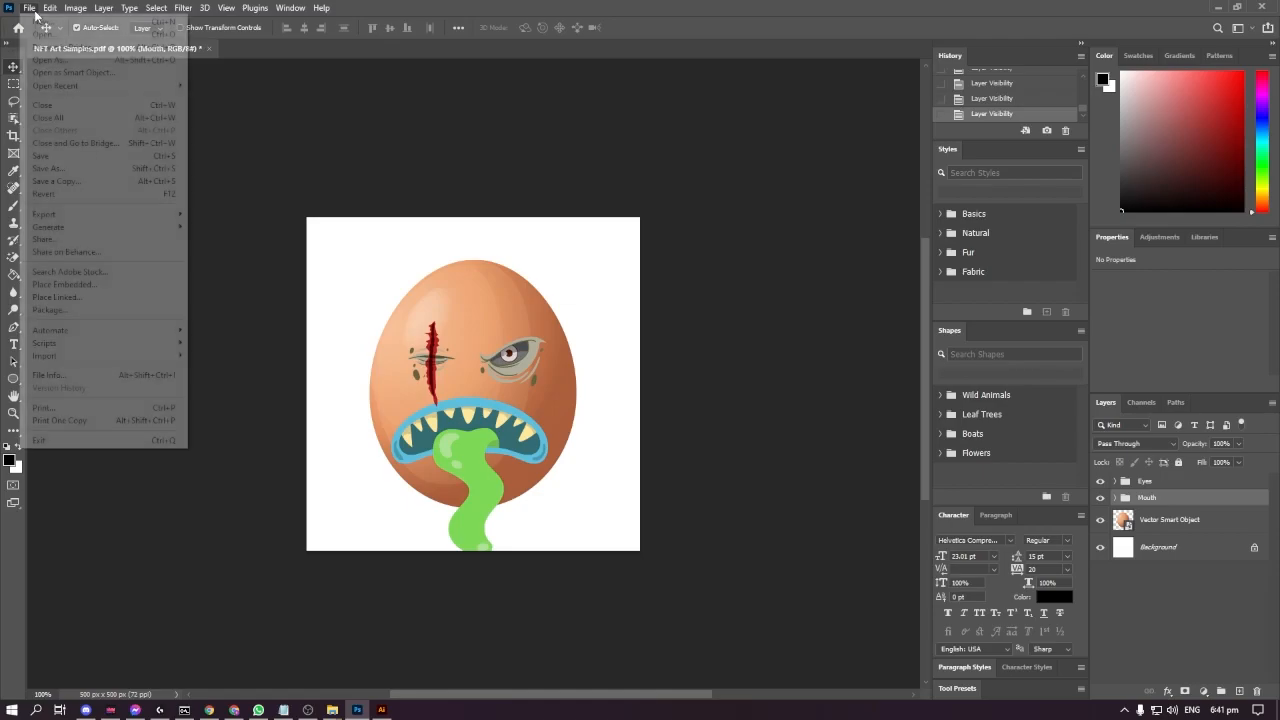
click(96, 174)
click(150, 308)
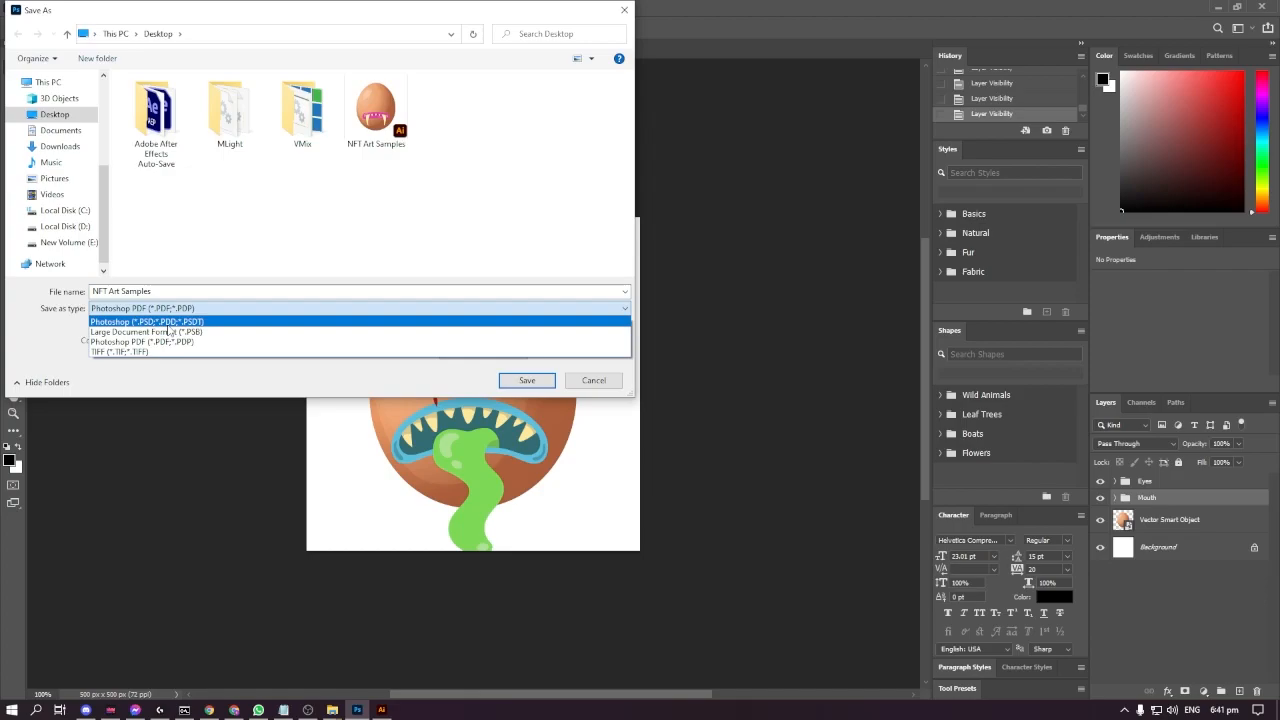
click(150, 322)
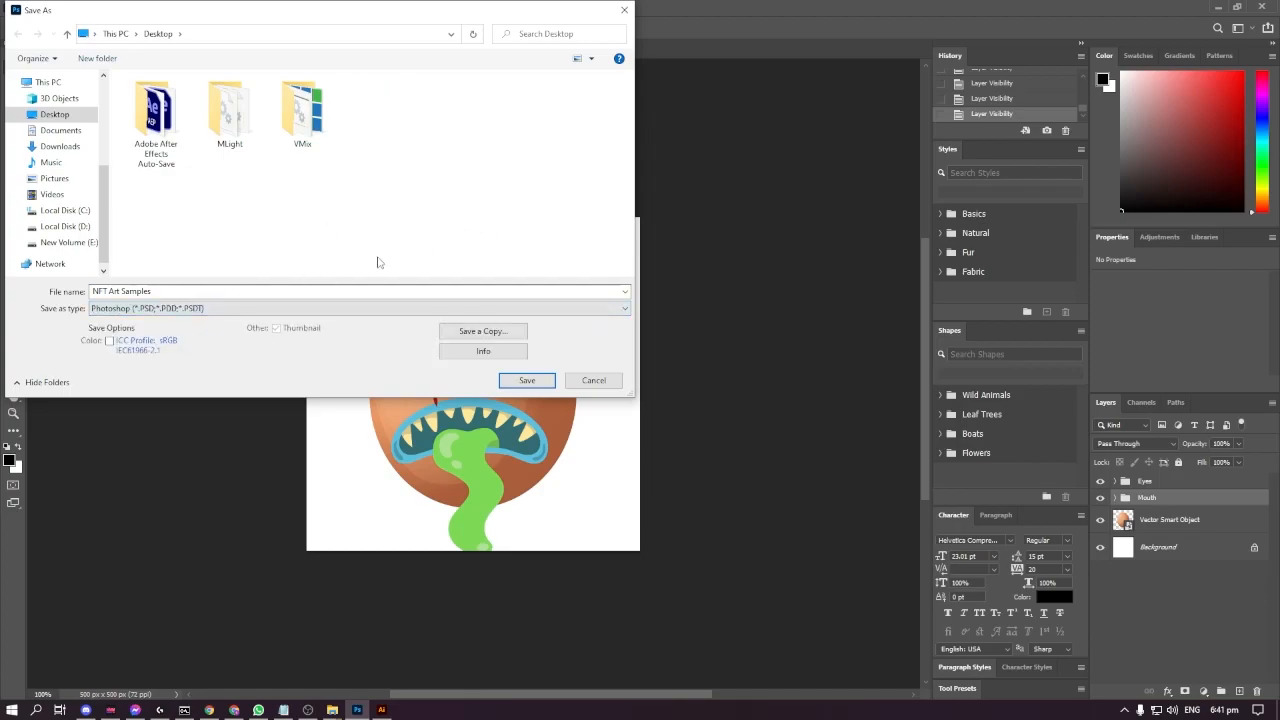
click(527, 385)
click(785, 201)
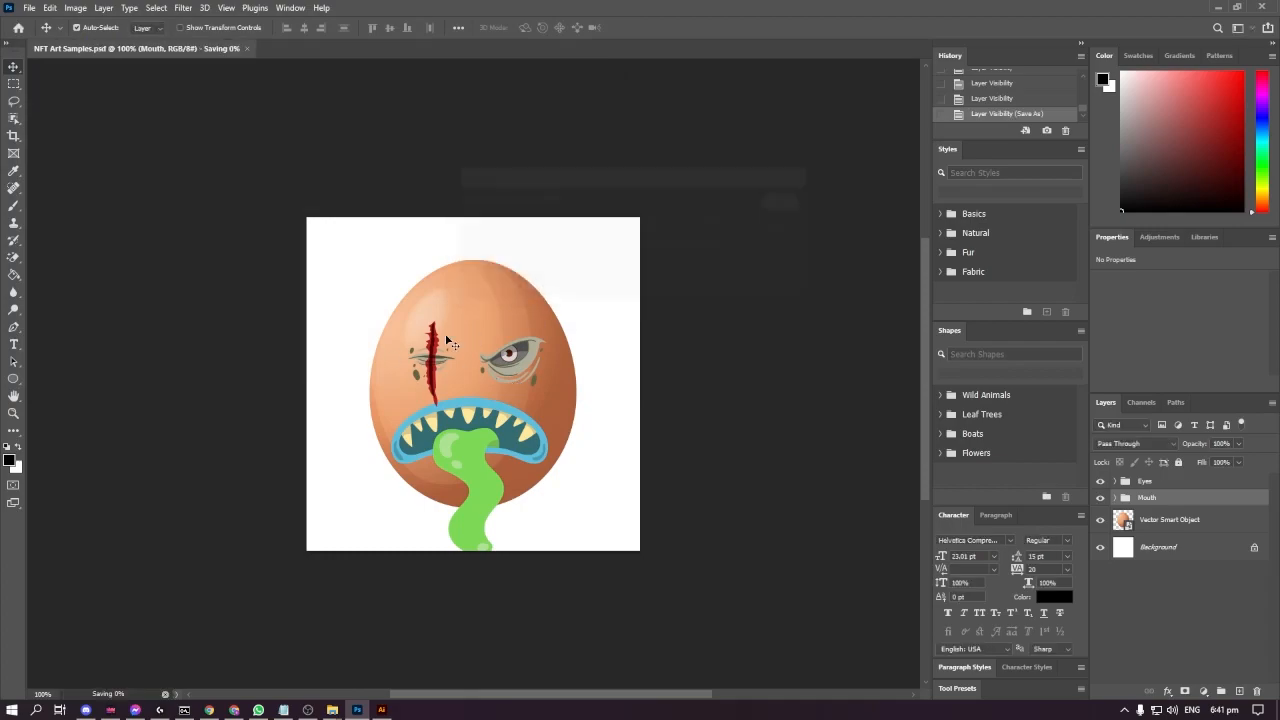
- Quick-export the scarred, green-tongued egg to the Desktop as a PNG named NFT Art Samples - 1
click(29, 8)
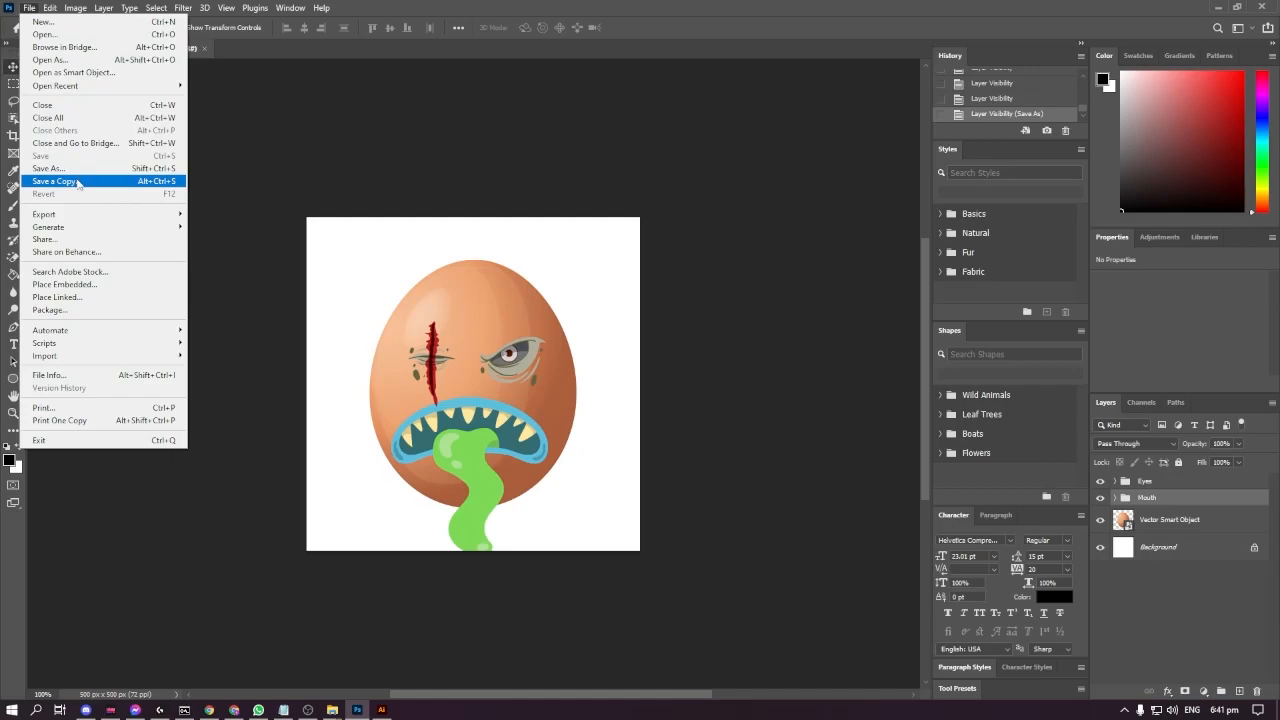
mouse_move(88, 214)
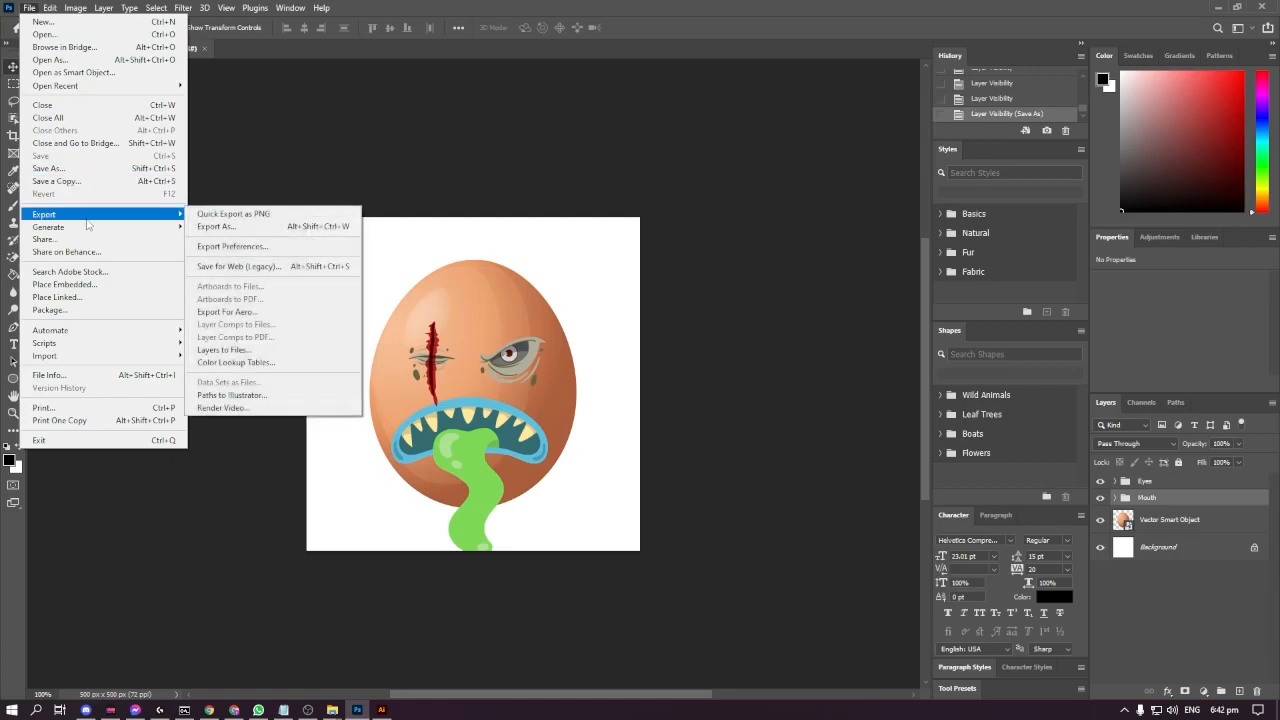
click(262, 218)
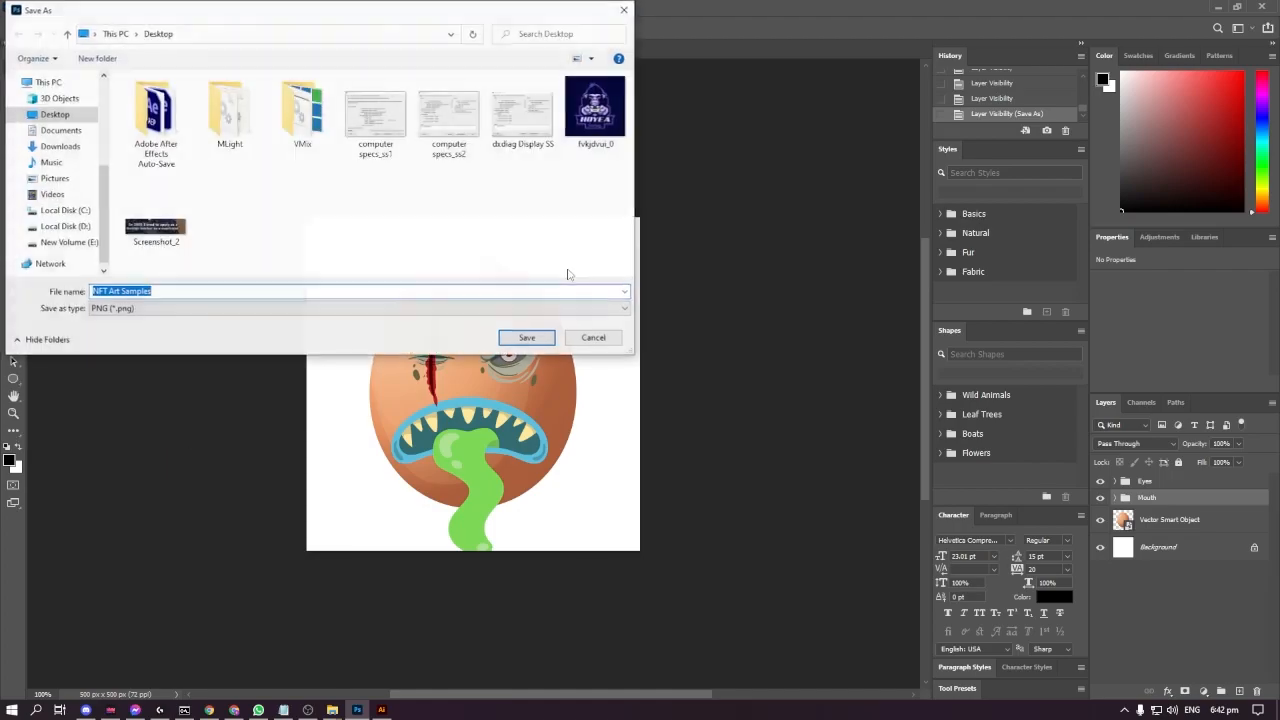
click(146, 310)
click(143, 322)
click(176, 290)
double_click(176, 290)
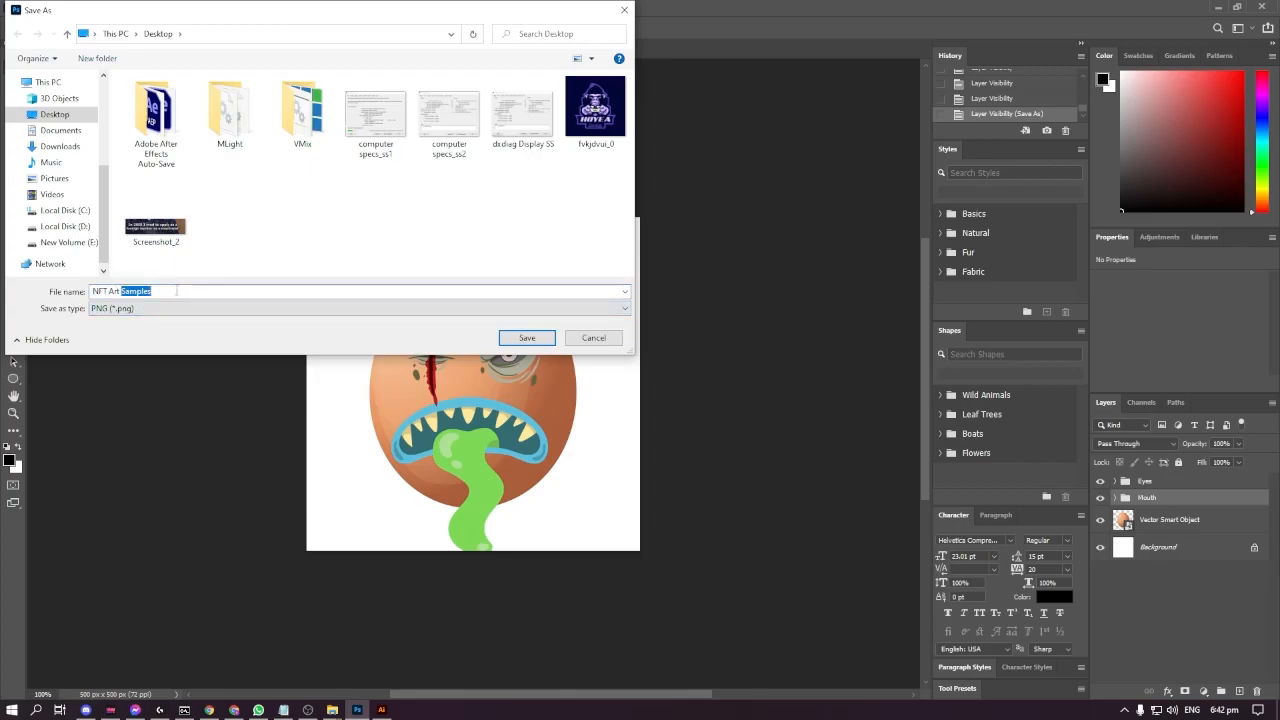
click(176, 290)
text(0)
key(Return)
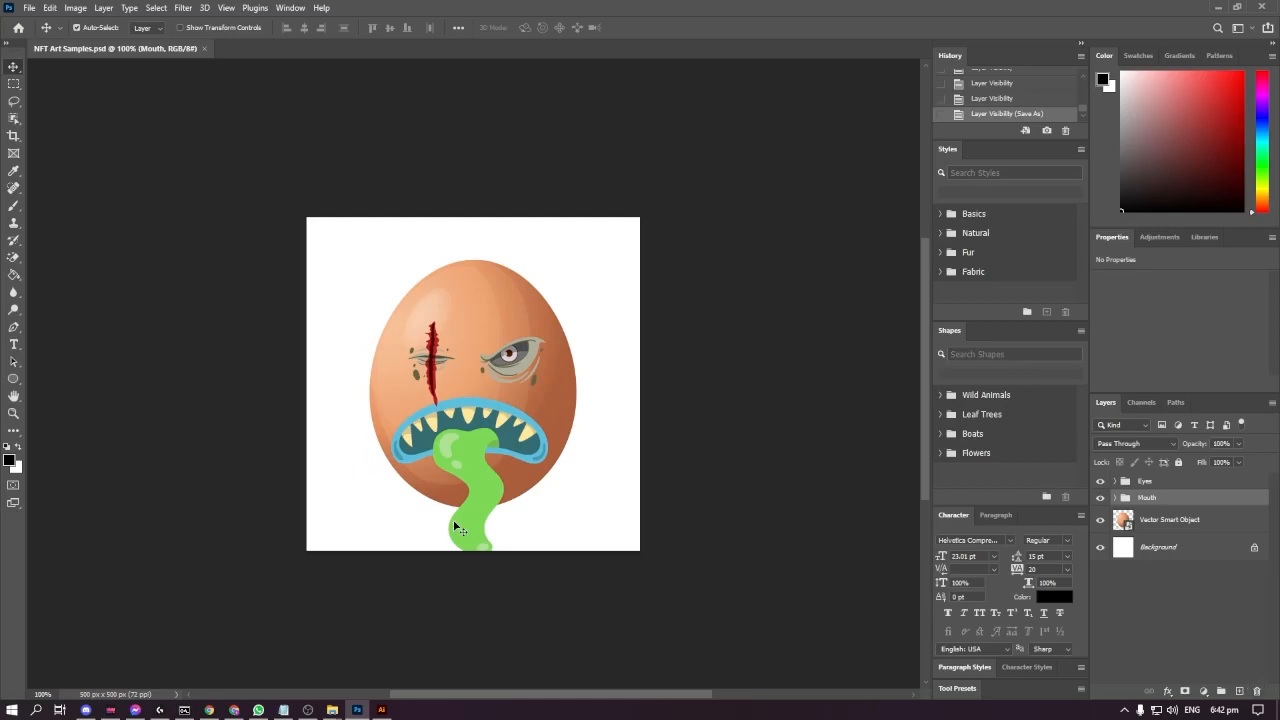
- Search Windows for the exported NFT Art Samples - 1 PNG, view it in Photos and close it again
key(super)
text(nft art)
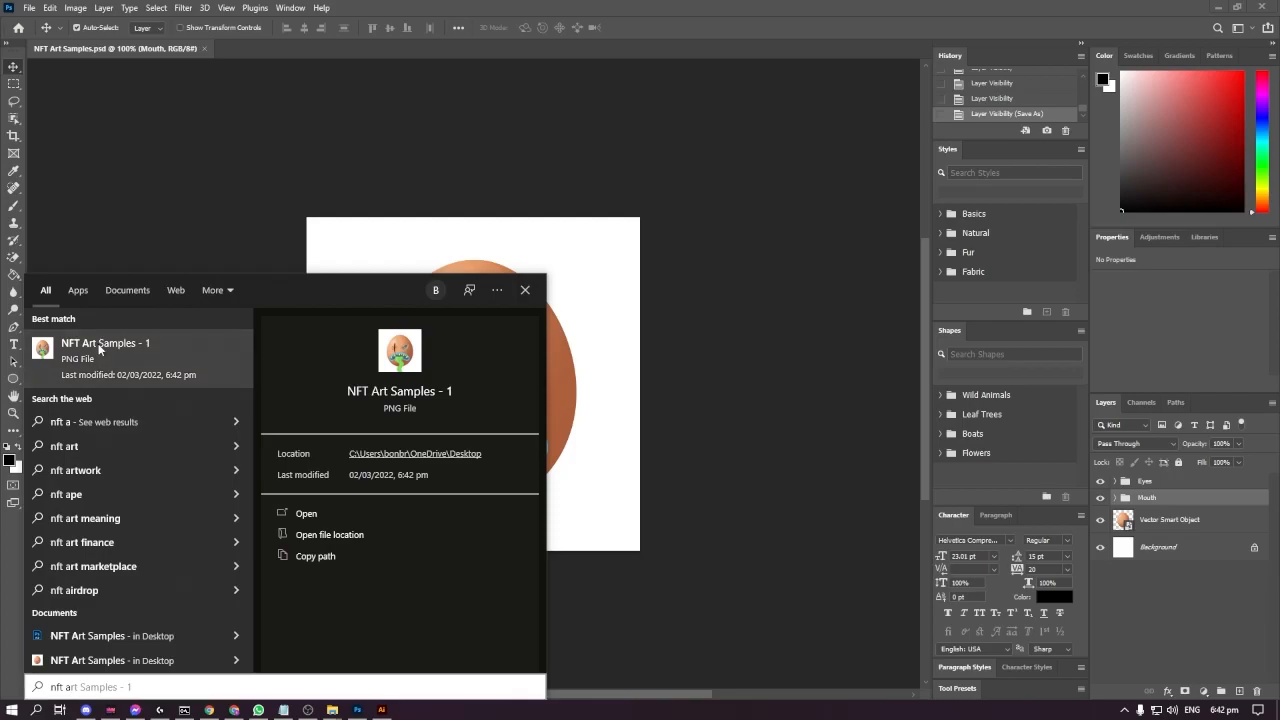
click(99, 348)
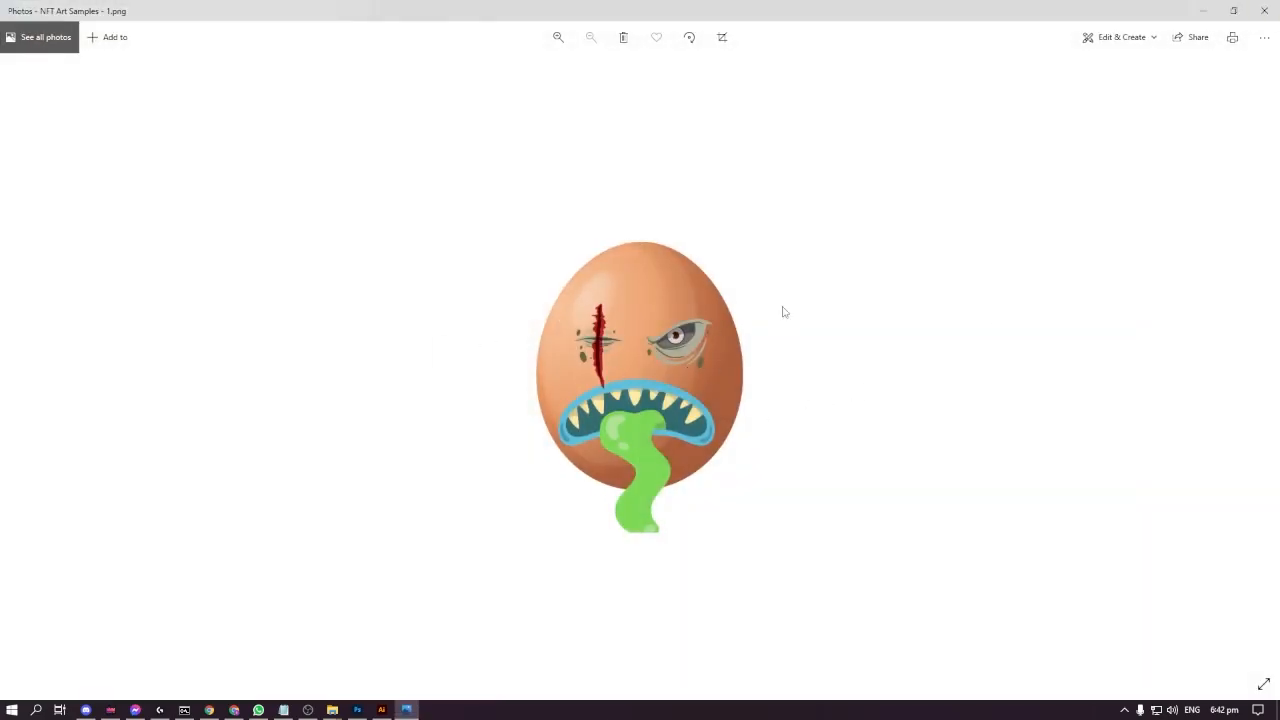
click(1265, 10)
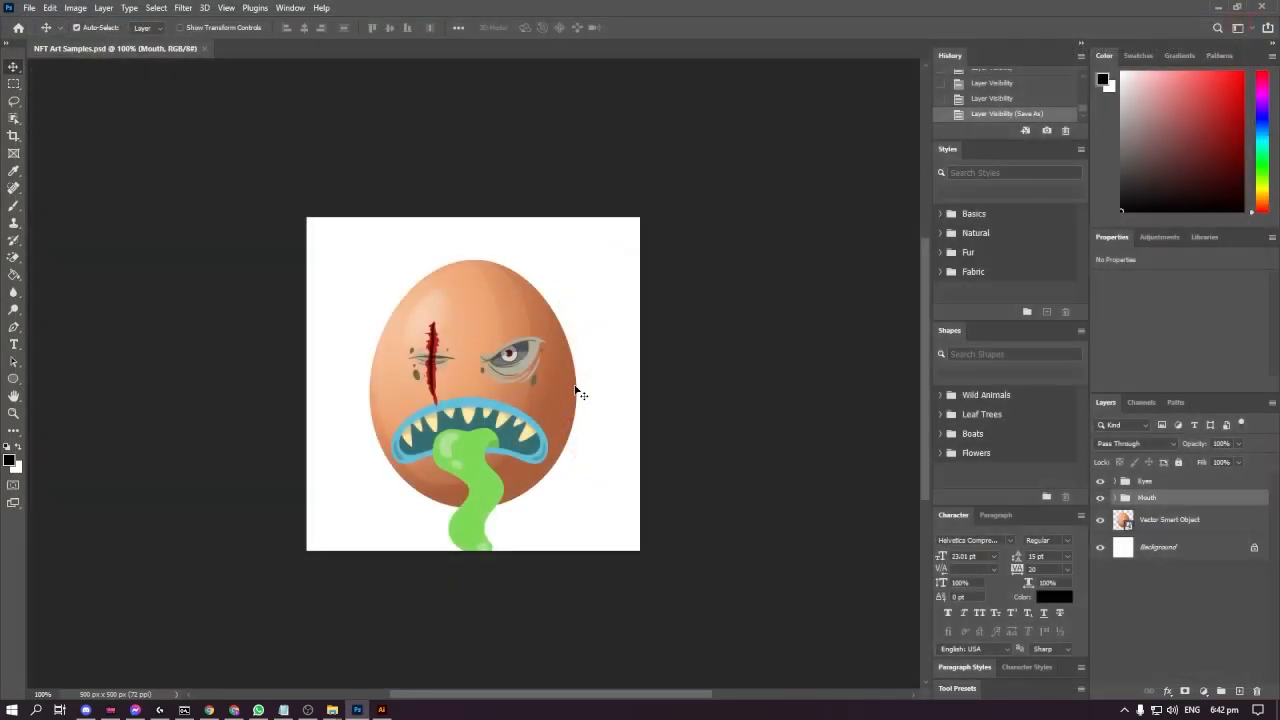